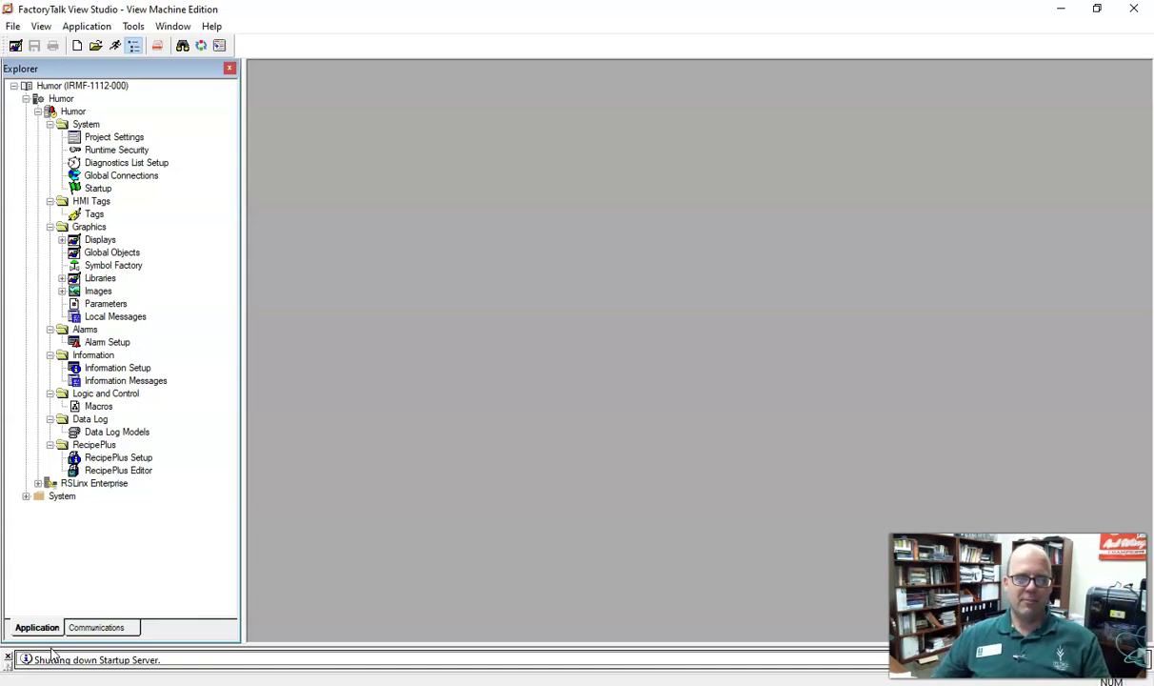
Expand Graphics > Displays in the Explorer and open the MAIN display in the editor
{"action": "left_click", "coordinate": [62, 241]}
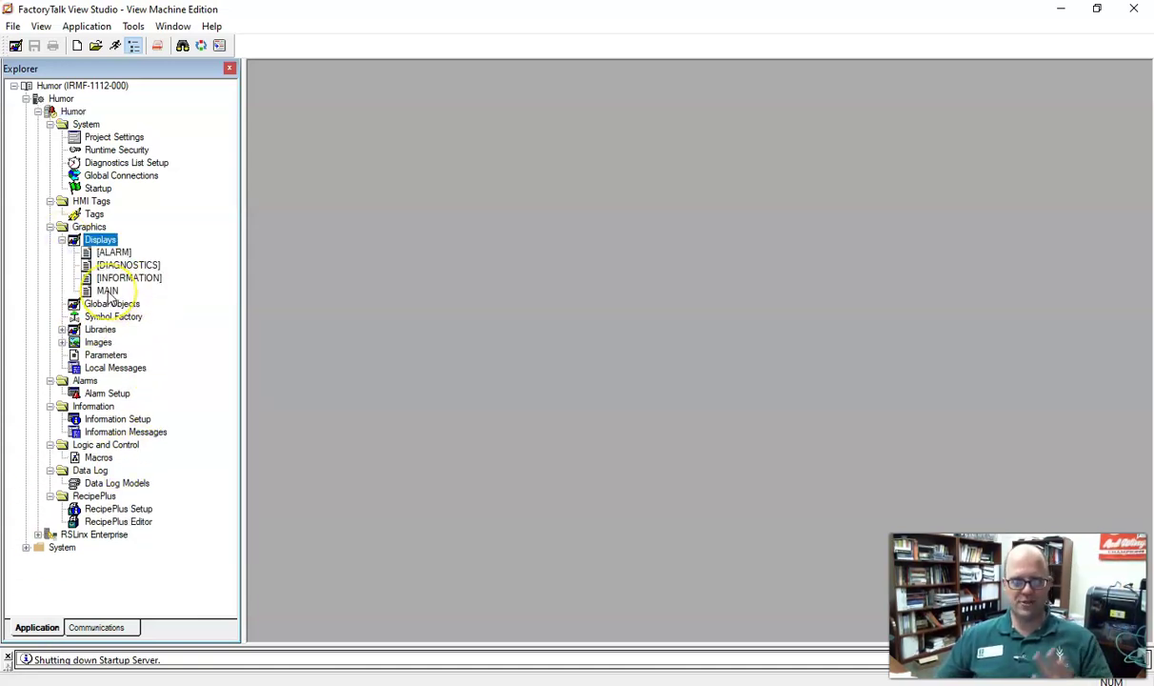
{"action": "double_click", "coordinate": [107, 291]}
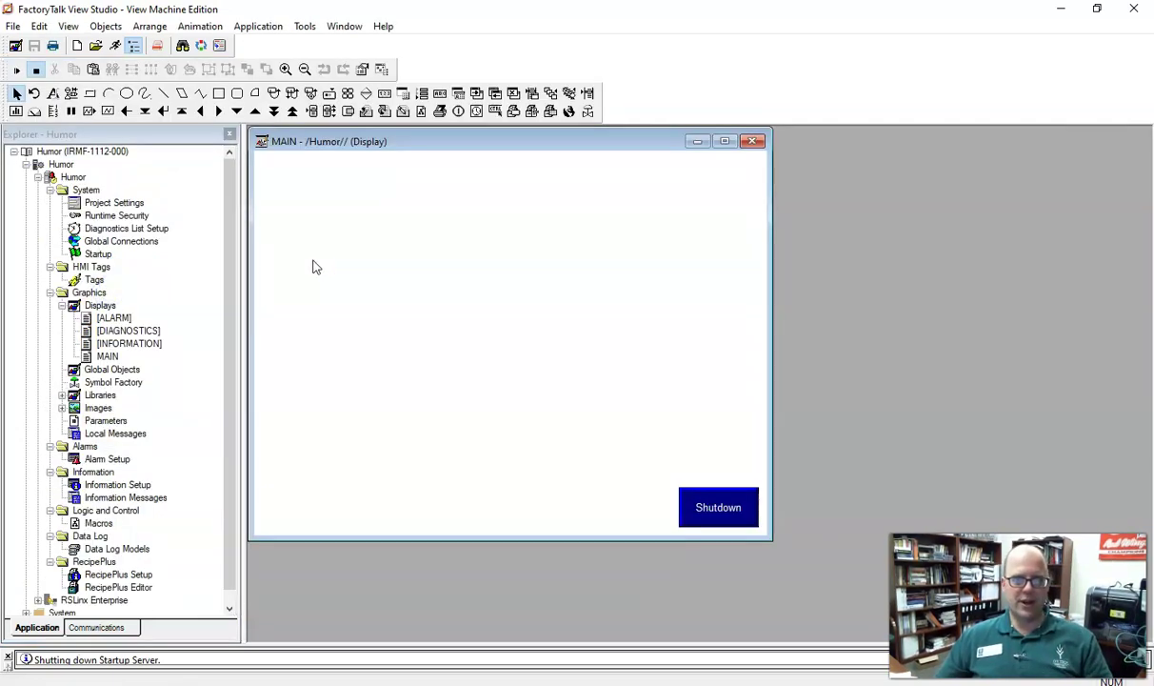
{"action": "left_click", "coordinate": [128, 203]}
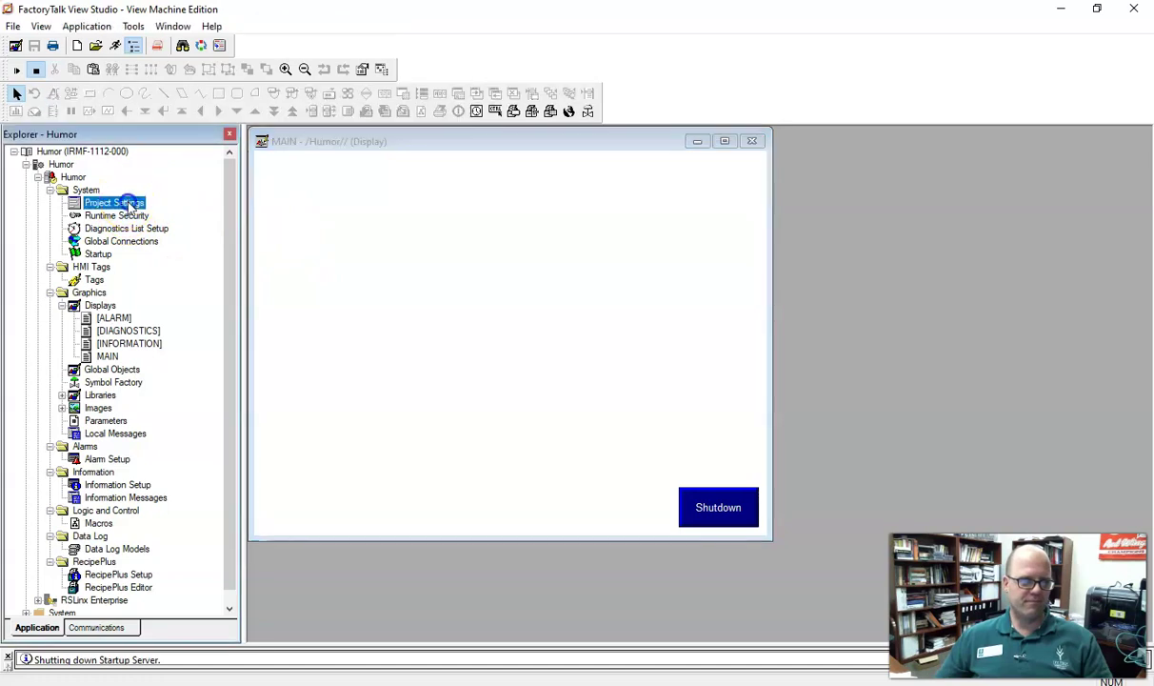
{"action": "left_click", "coordinate": [339, 218]}
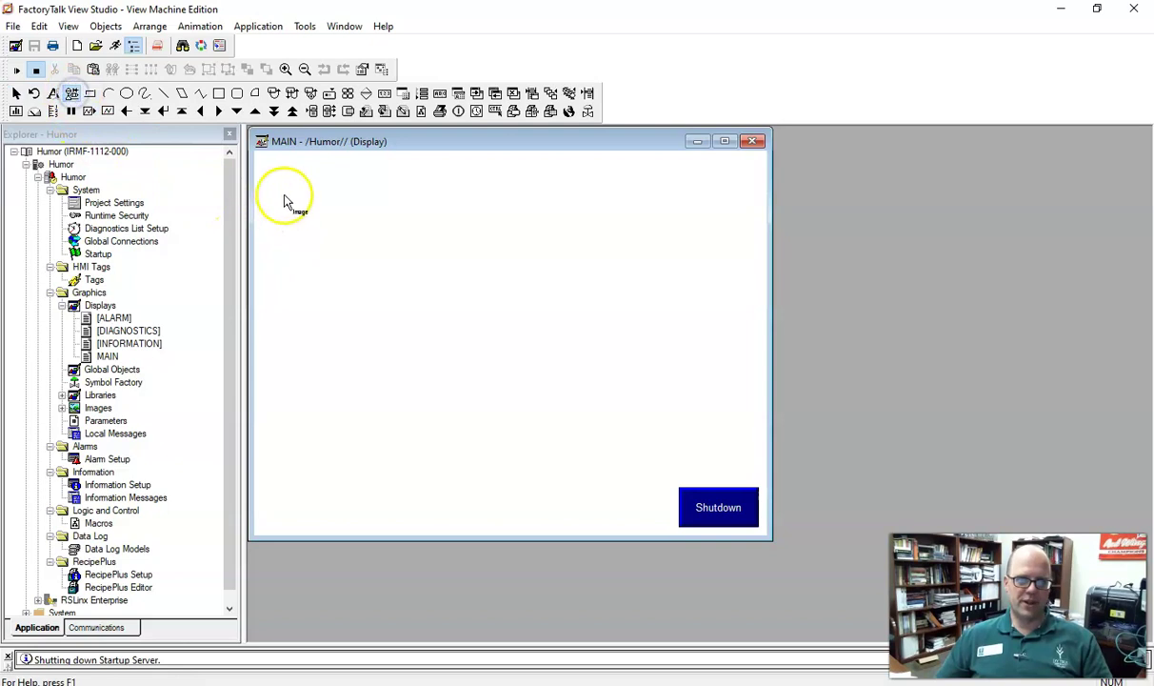
Draw an image area near the display's top left and open the Symbol Factory library
{"action": "left_click_drag", "start_coordinate": [279, 189], "coordinate": [343, 244]}
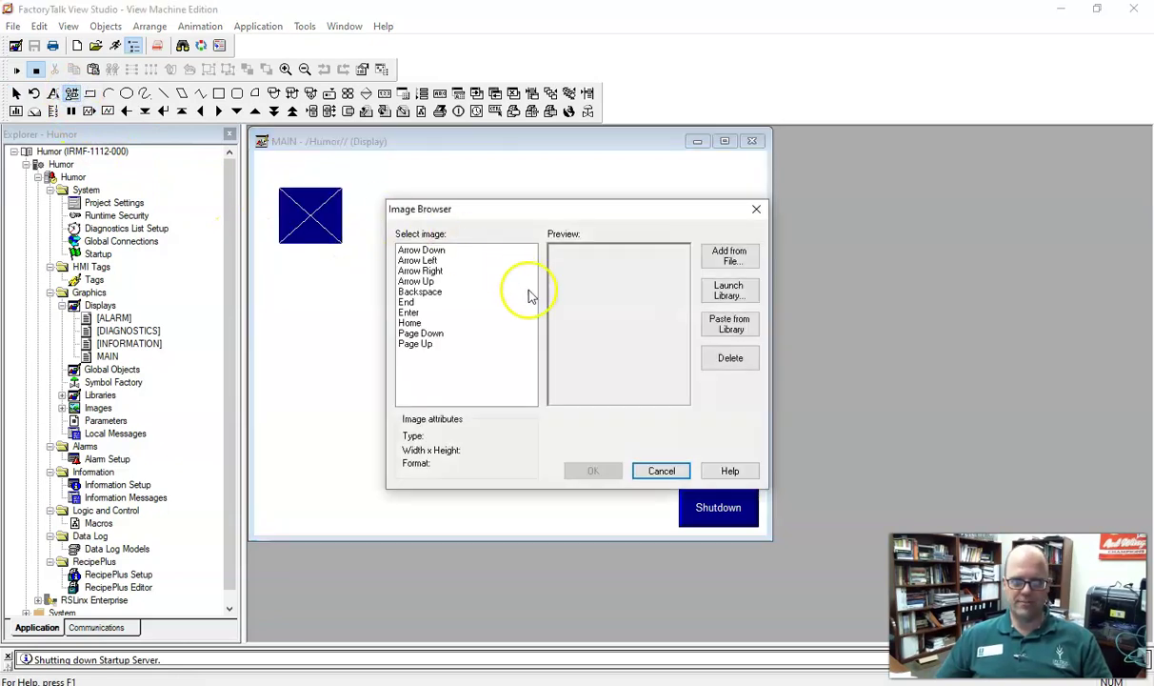
{"action": "left_click", "coordinate": [730, 292]}
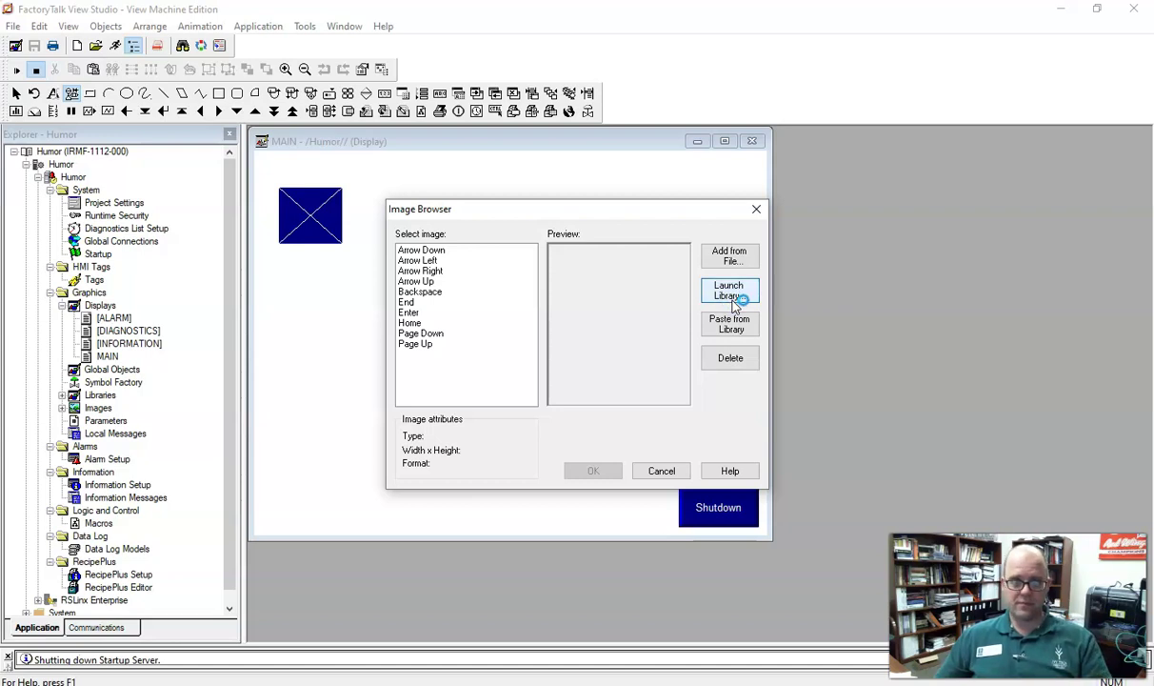
{"action": "scroll", "coordinate": [142, 356], "scroll_direction": "up", "scroll_amount": 1}
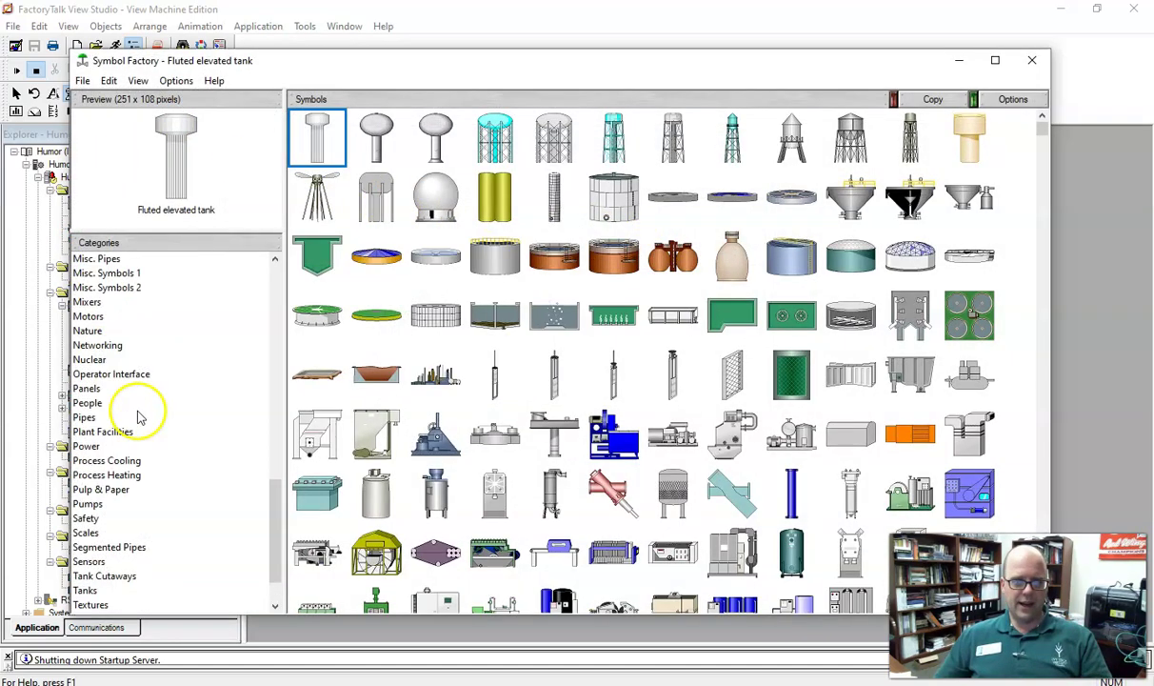
{"action": "scroll", "coordinate": [134, 381], "scroll_direction": "up", "scroll_amount": 4}
{"action": "scroll", "coordinate": [129, 406], "scroll_direction": "up", "scroll_amount": 2}
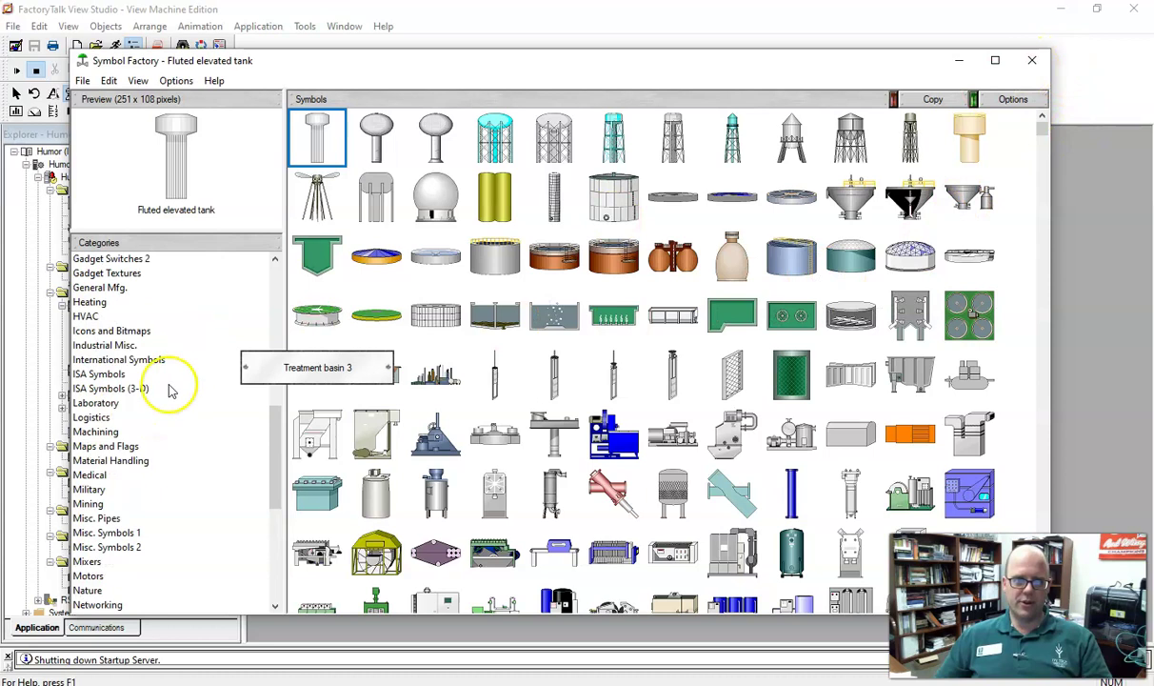
{"action": "scroll", "coordinate": [157, 412], "scroll_direction": "up", "scroll_amount": 1}
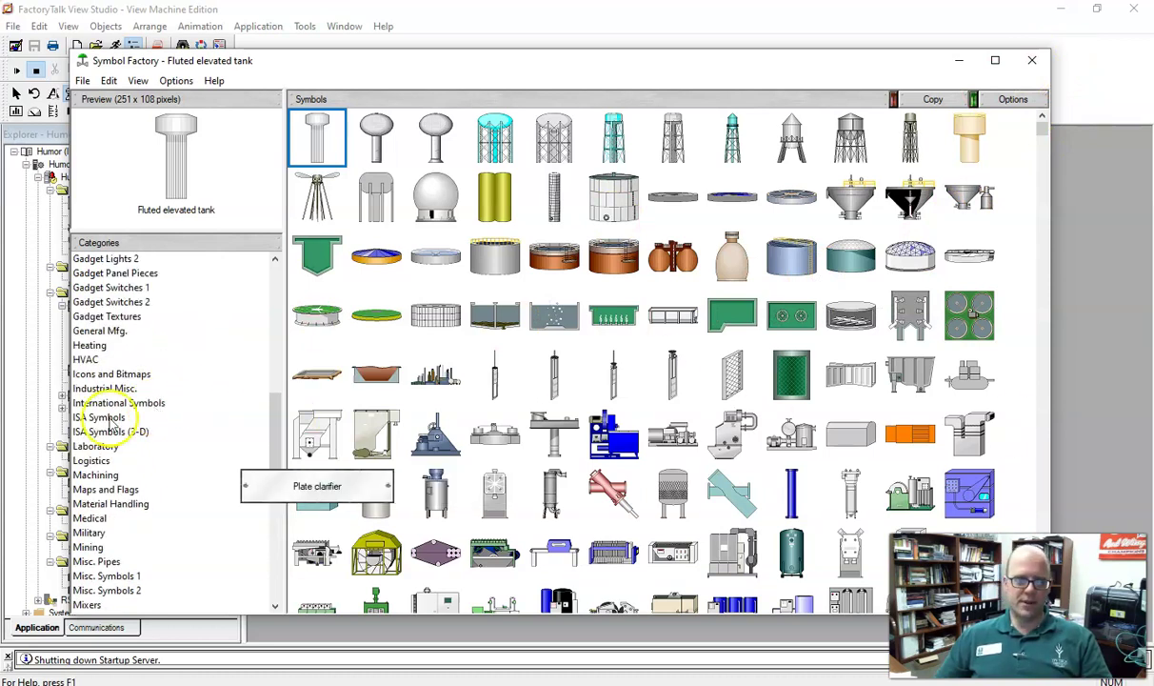
{"action": "scroll", "coordinate": [153, 433], "scroll_direction": "down", "scroll_amount": 1}
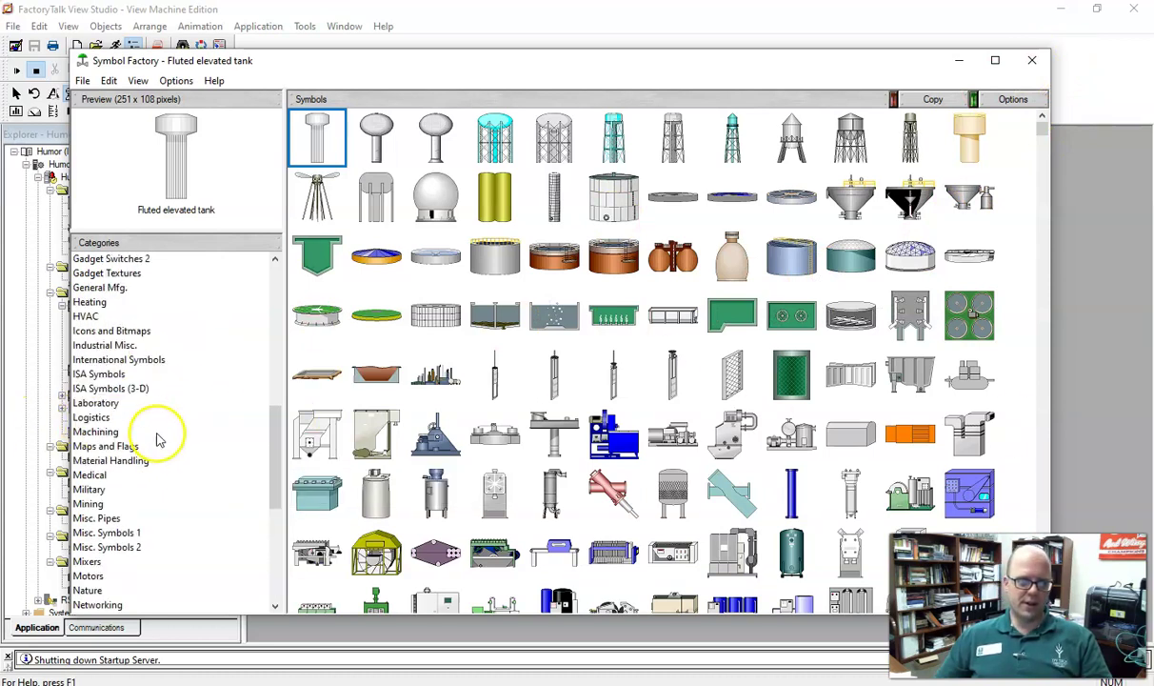
Browse the Misc. Symbols, General Mfg. and Industrial Misc. symbol categories
{"action": "left_click", "coordinate": [106, 534]}
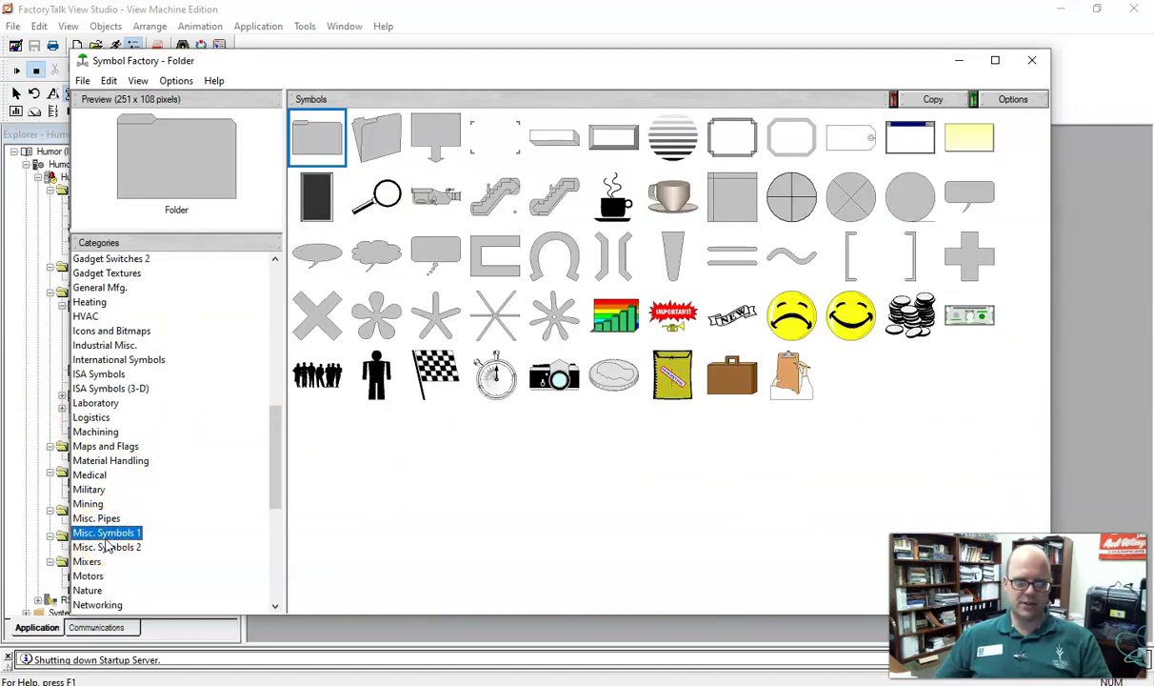
{"action": "left_click", "coordinate": [107, 549]}
{"action": "scroll", "coordinate": [107, 543], "scroll_direction": "down", "scroll_amount": 1}
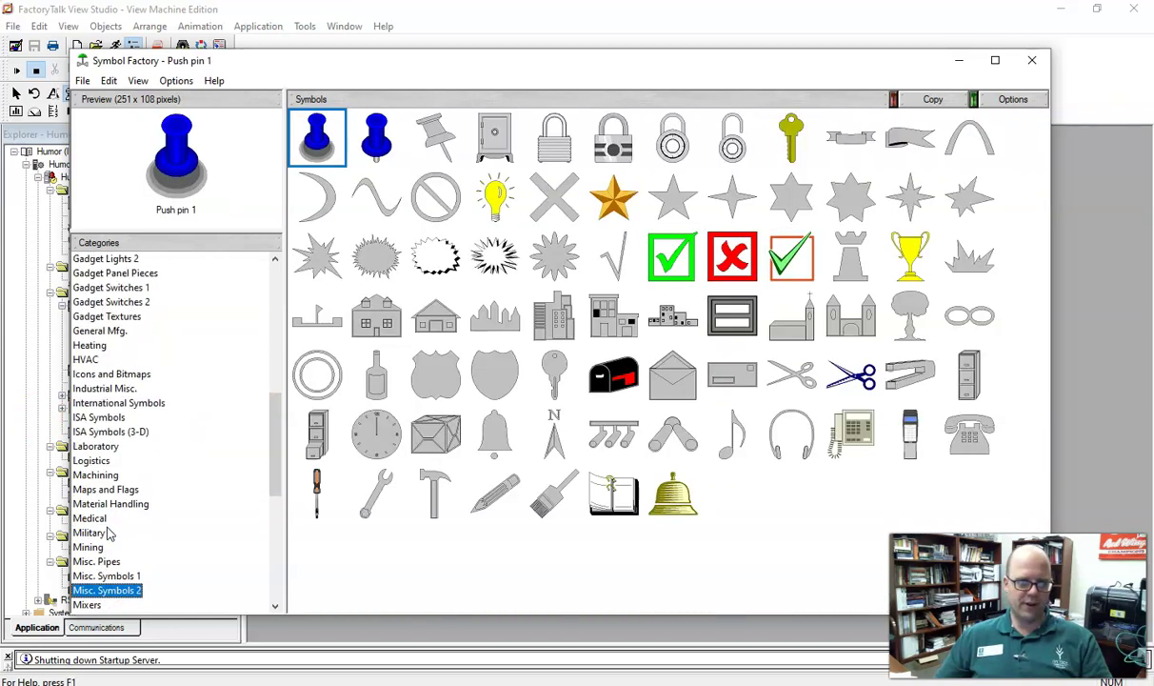
{"action": "scroll", "coordinate": [105, 477], "scroll_direction": "up", "scroll_amount": 3}
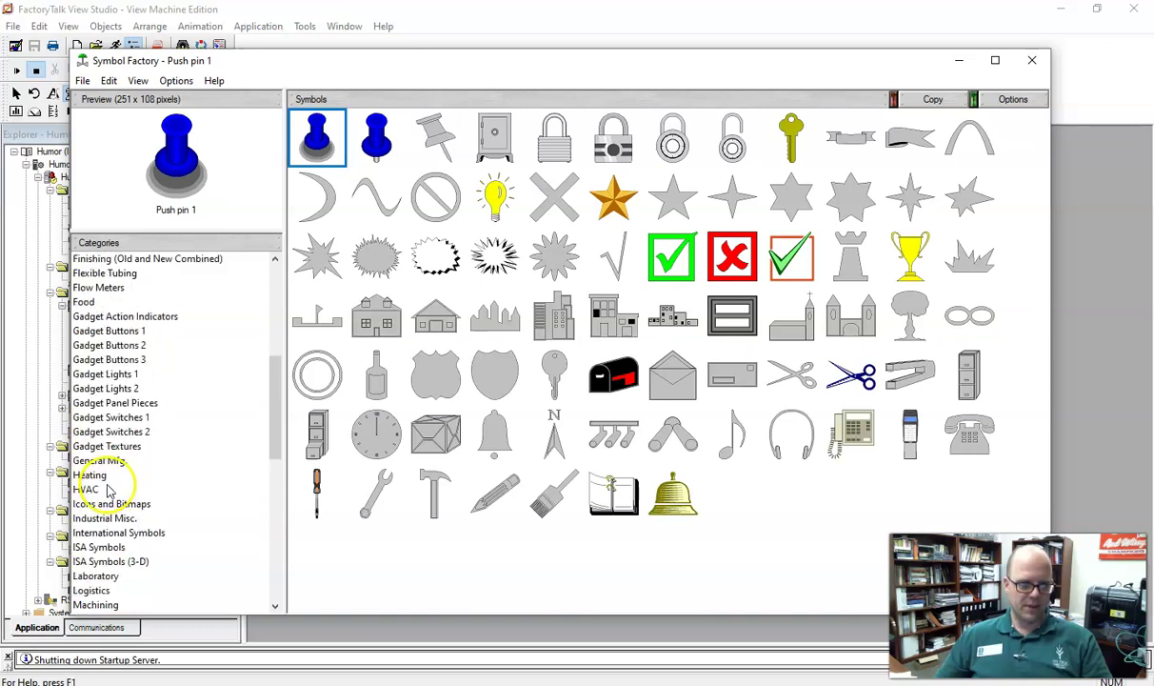
{"action": "left_click", "coordinate": [103, 460]}
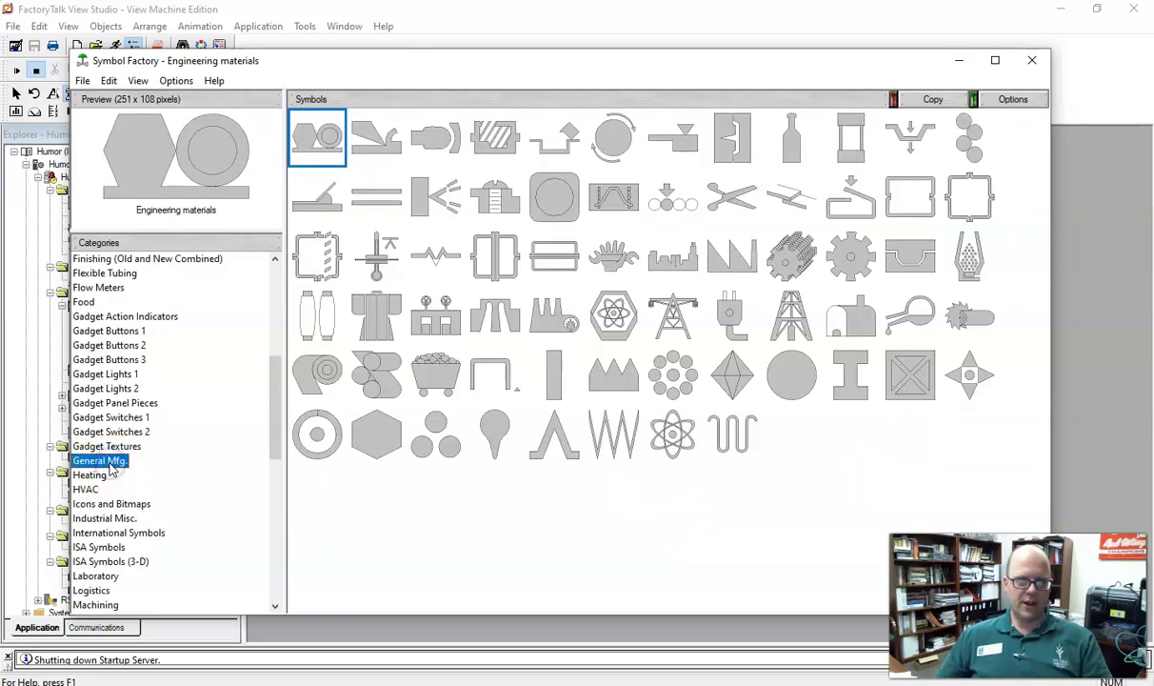
{"action": "scroll", "coordinate": [110, 474], "scroll_direction": "down", "scroll_amount": 1}
{"action": "scroll", "coordinate": [112, 474], "scroll_direction": "down", "scroll_amount": 1}
{"action": "scroll", "coordinate": [112, 472], "scroll_direction": "up", "scroll_amount": 2}
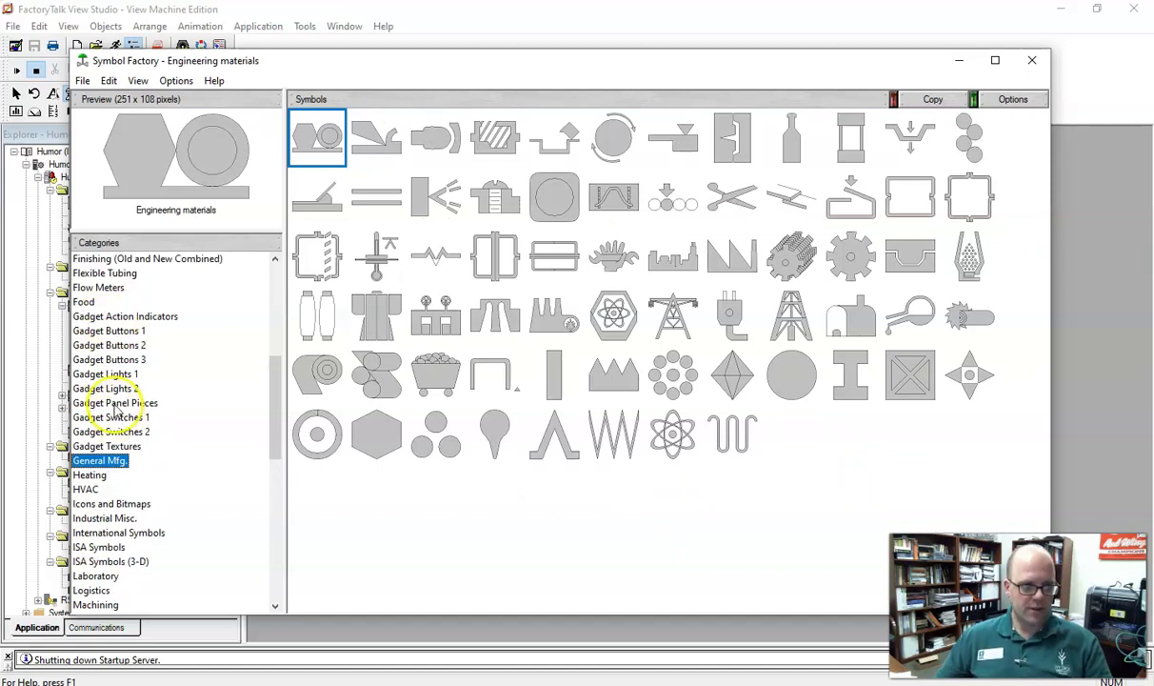
{"action": "scroll", "coordinate": [114, 407], "scroll_direction": "down", "scroll_amount": 1}
{"action": "left_click", "coordinate": [110, 474]}
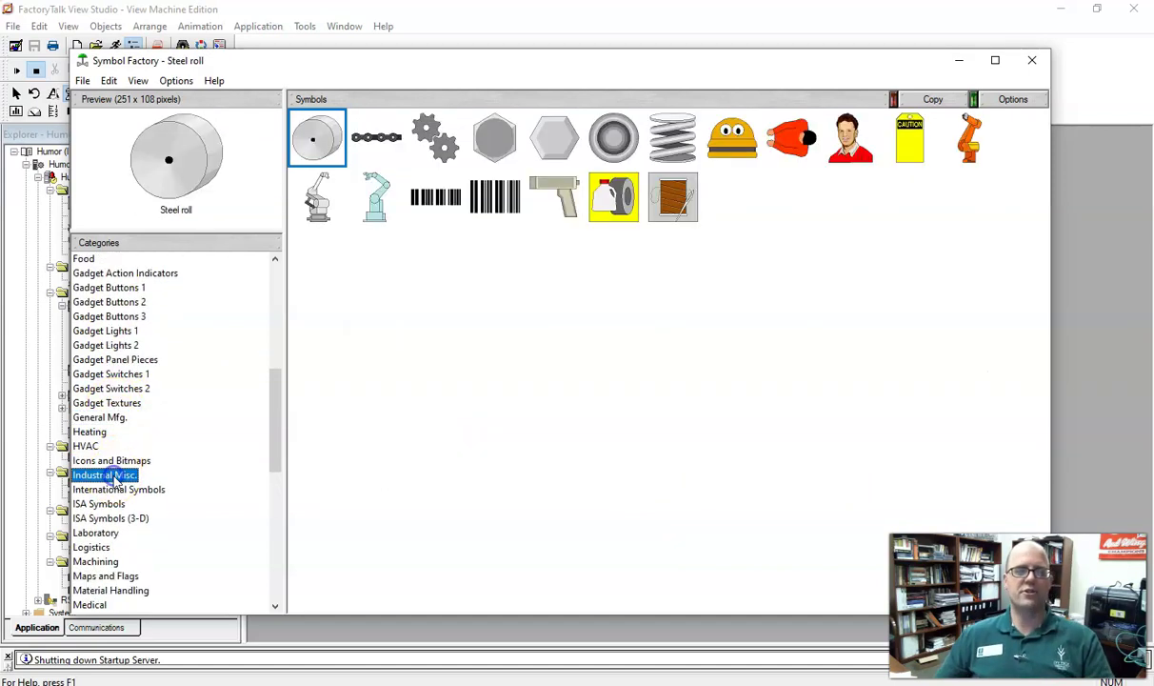
Copy the Symbol Factory creator portrait in as an image under that name and place it
{"action": "left_click", "coordinate": [851, 138]}
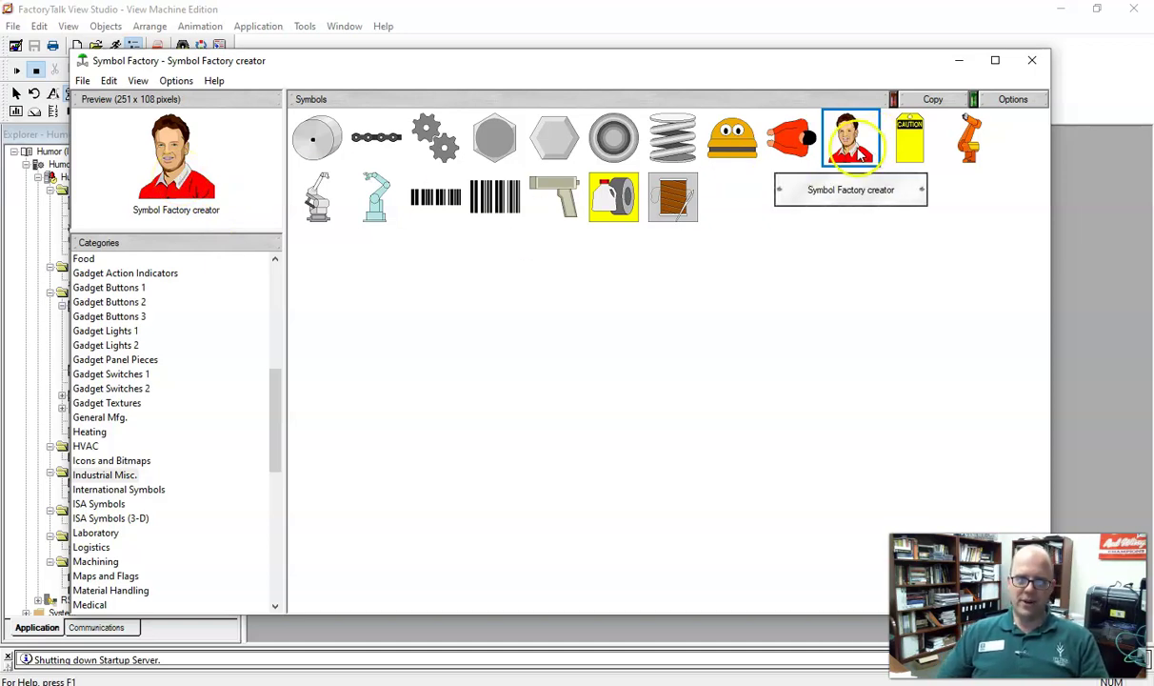
{"action": "left_click", "coordinate": [917, 98]}
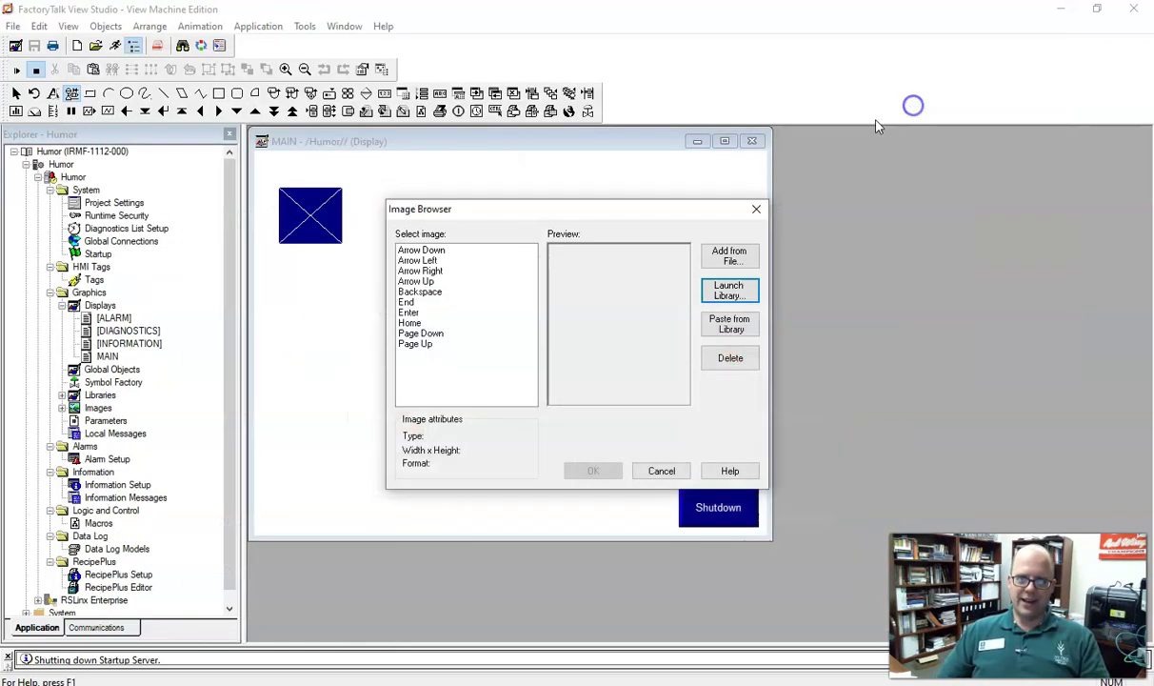
{"action": "left_click", "coordinate": [730, 325]}
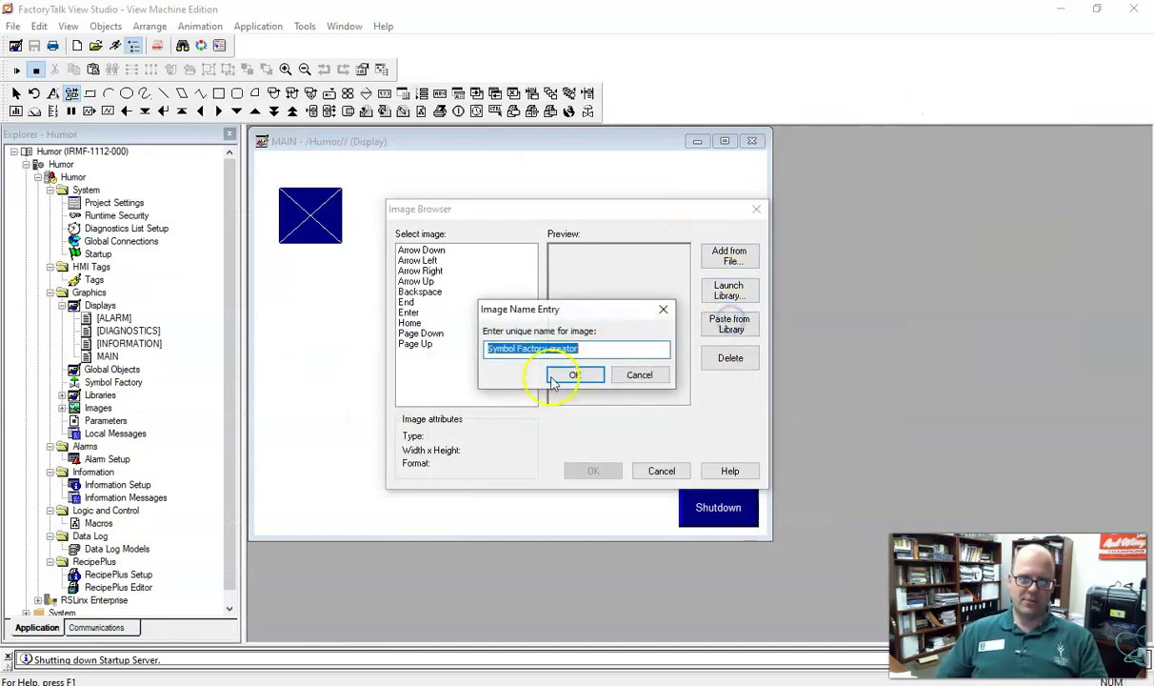
{"action": "left_click", "coordinate": [569, 376]}
{"action": "left_click", "coordinate": [592, 470]}
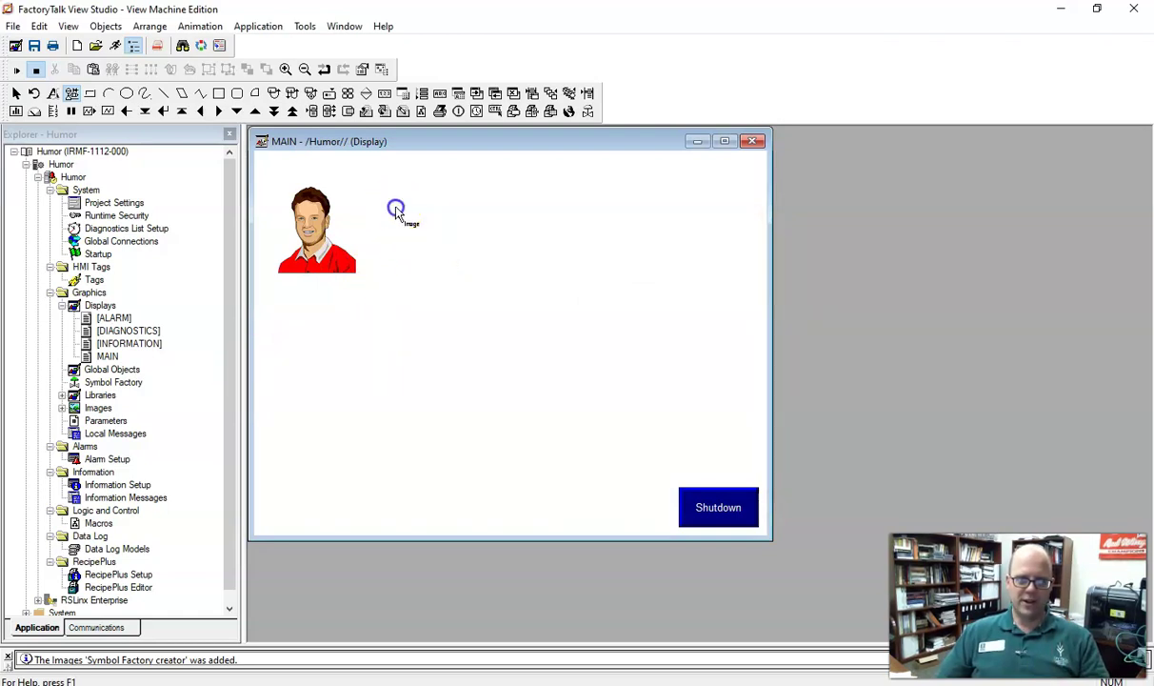
Draw a second image area right of the portrait and add Mayor McCheese from Industrial Misc
{"action": "left_click_drag", "start_coordinate": [395, 206], "coordinate": [440, 268]}
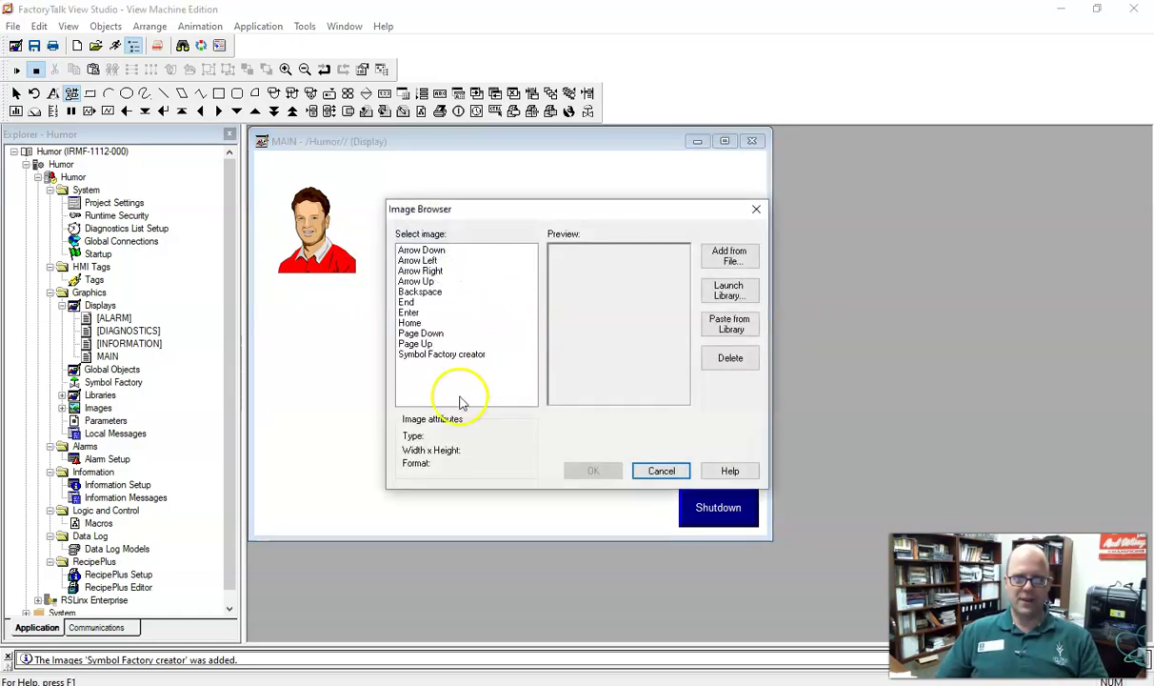
{"action": "left_click", "coordinate": [741, 293]}
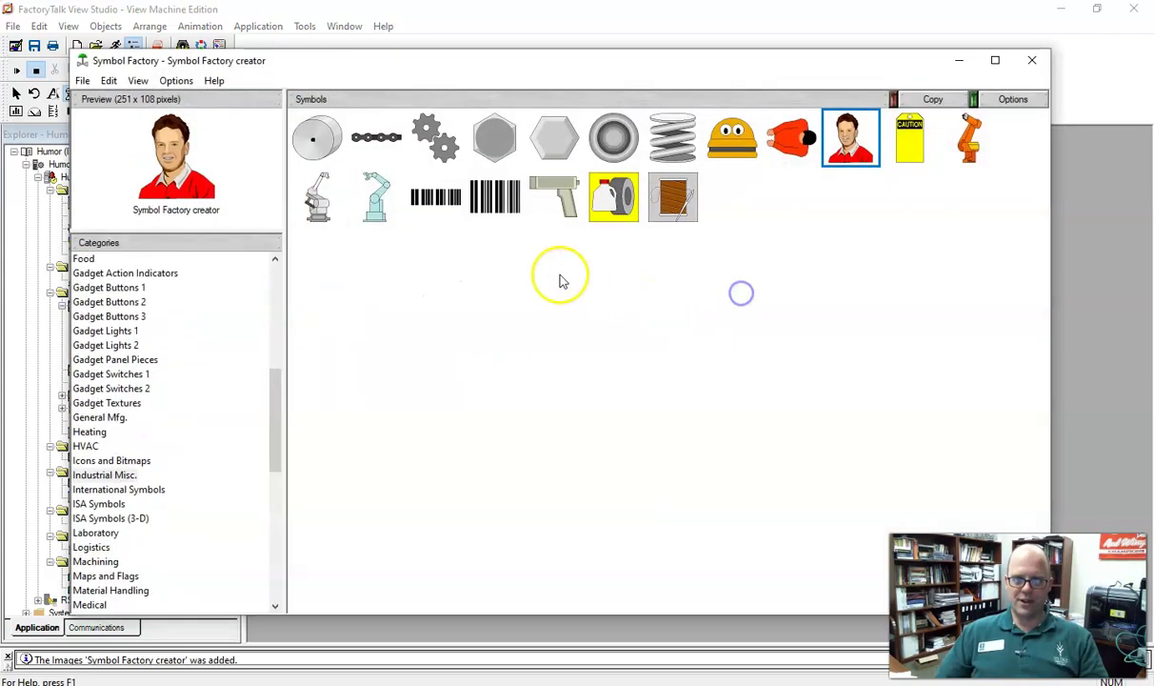
{"action": "left_click", "coordinate": [733, 142]}
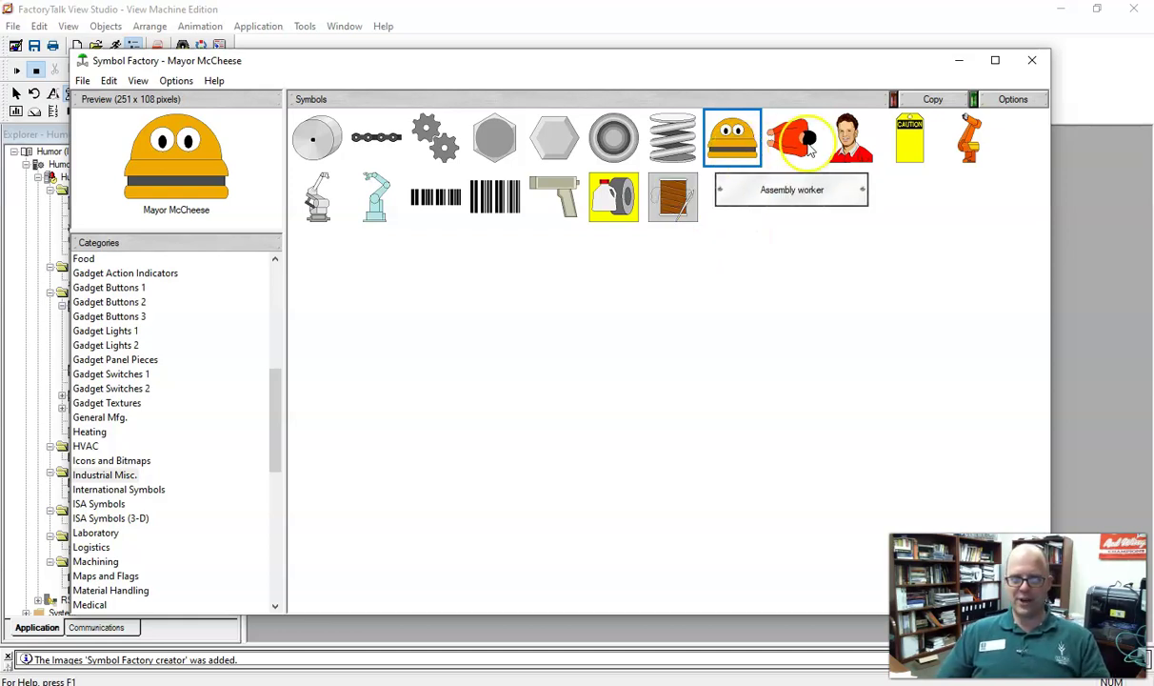
{"action": "double_click", "coordinate": [741, 141]}
{"action": "left_click", "coordinate": [729, 324]}
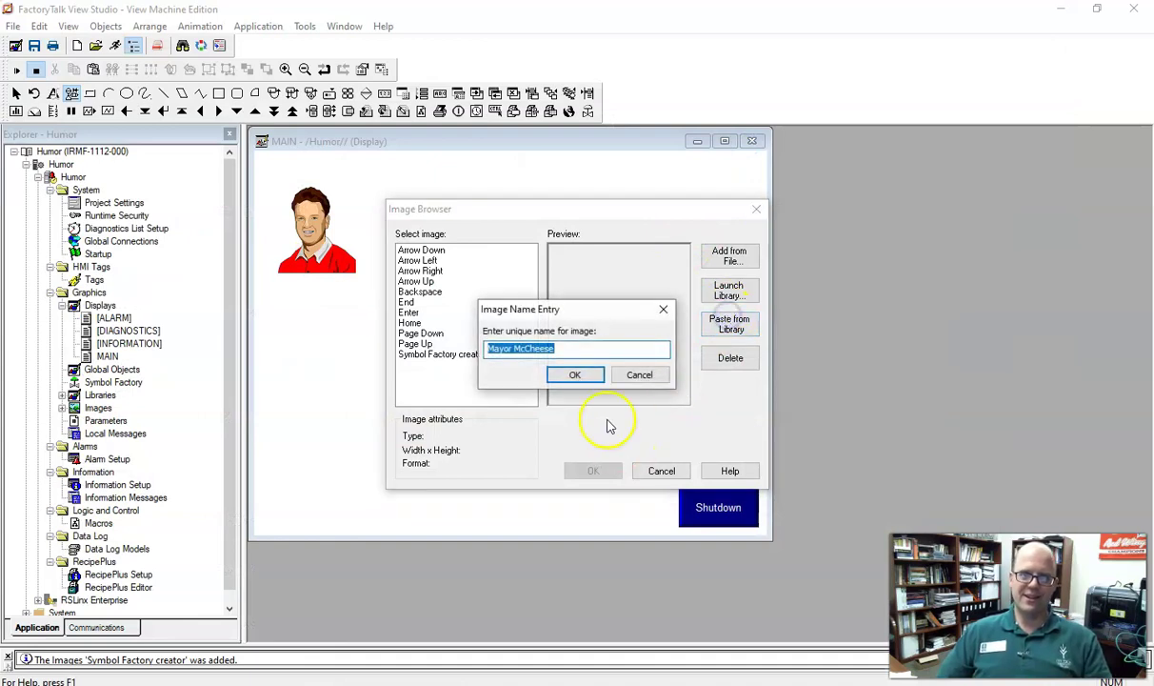
{"action": "left_click", "coordinate": [575, 375]}
{"action": "left_click", "coordinate": [596, 471]}
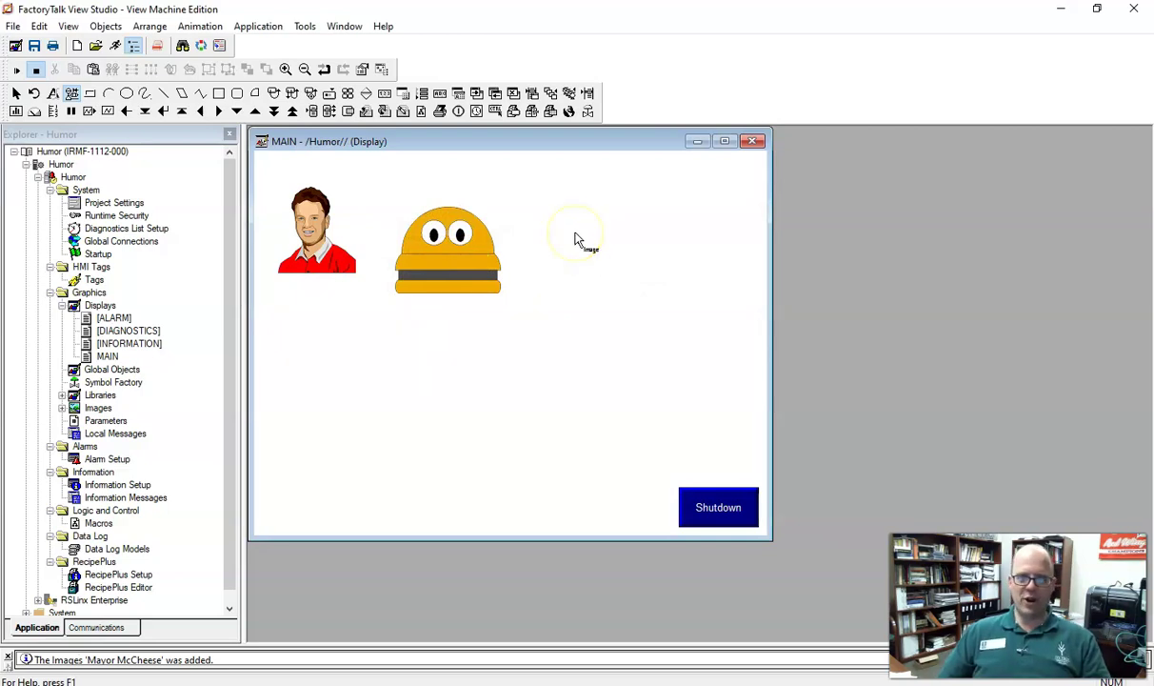
Draw a third image area further right and select the duck in the Ducts symbols
{"action": "mouse_move", "coordinate": [537, 204]}
{"action": "left_mouse_down"}
{"action": "mouse_move", "coordinate": [620, 291]}
{"action": "mouse_move", "coordinate": [644, 292]}
{"action": "left_mouse_up"}
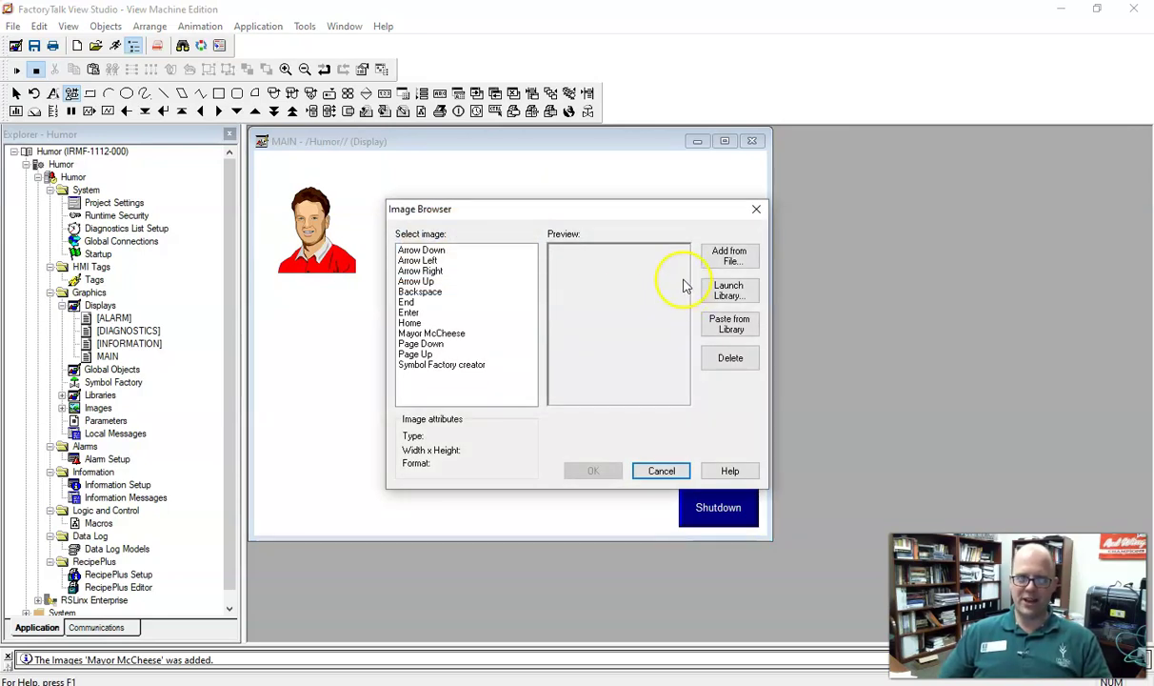
{"action": "left_click", "coordinate": [724, 291]}
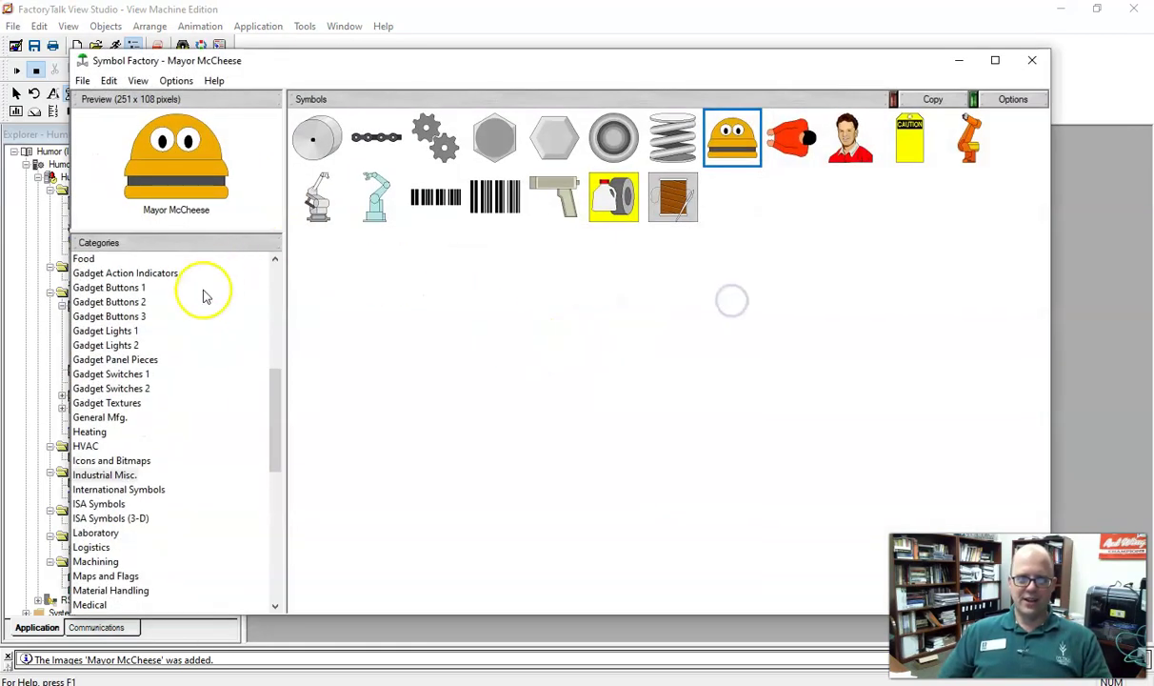
{"action": "left_click_drag", "start_coordinate": [276, 400], "coordinate": [293, 284]}
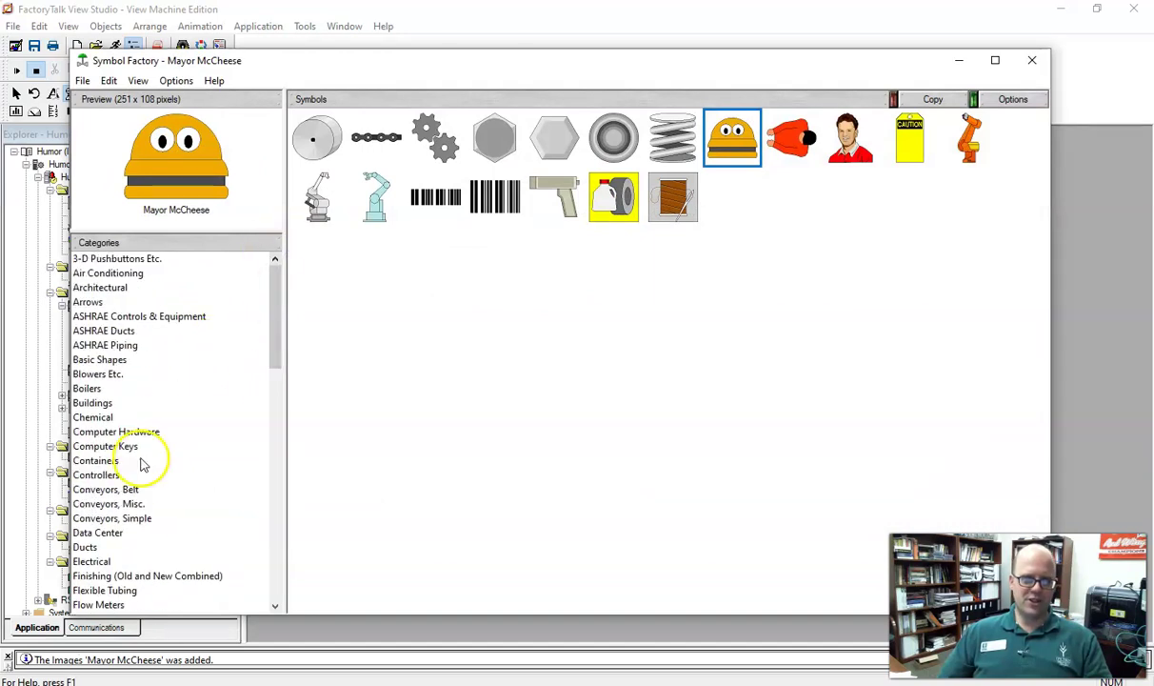
{"action": "left_click", "coordinate": [96, 546]}
{"action": "left_click", "coordinate": [431, 384]}
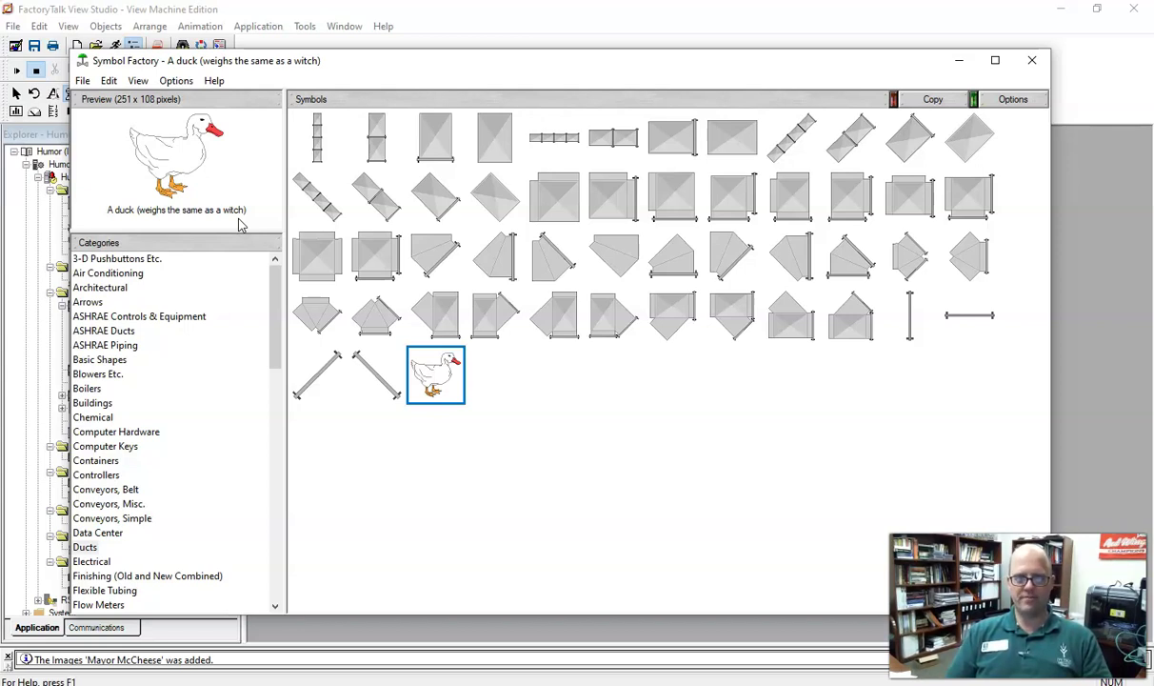
Copy the duck into the image list under its suggested name and place it on MAIN
{"action": "right_click", "coordinate": [240, 223]}
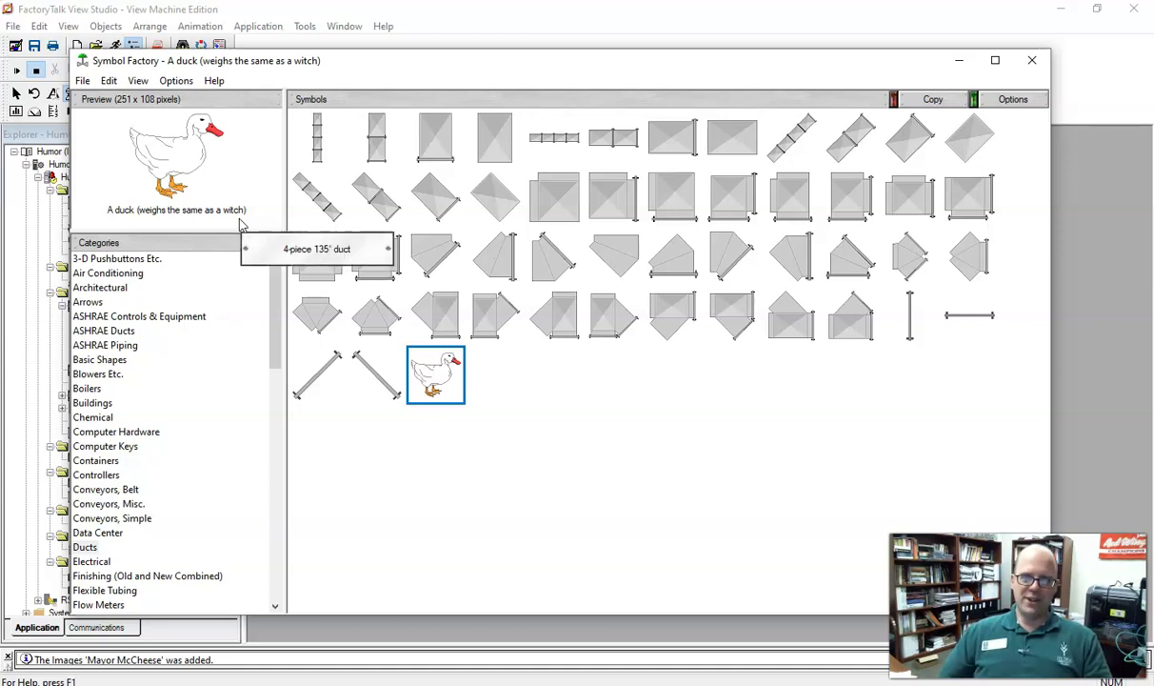
{"action": "left_click", "coordinate": [186, 157]}
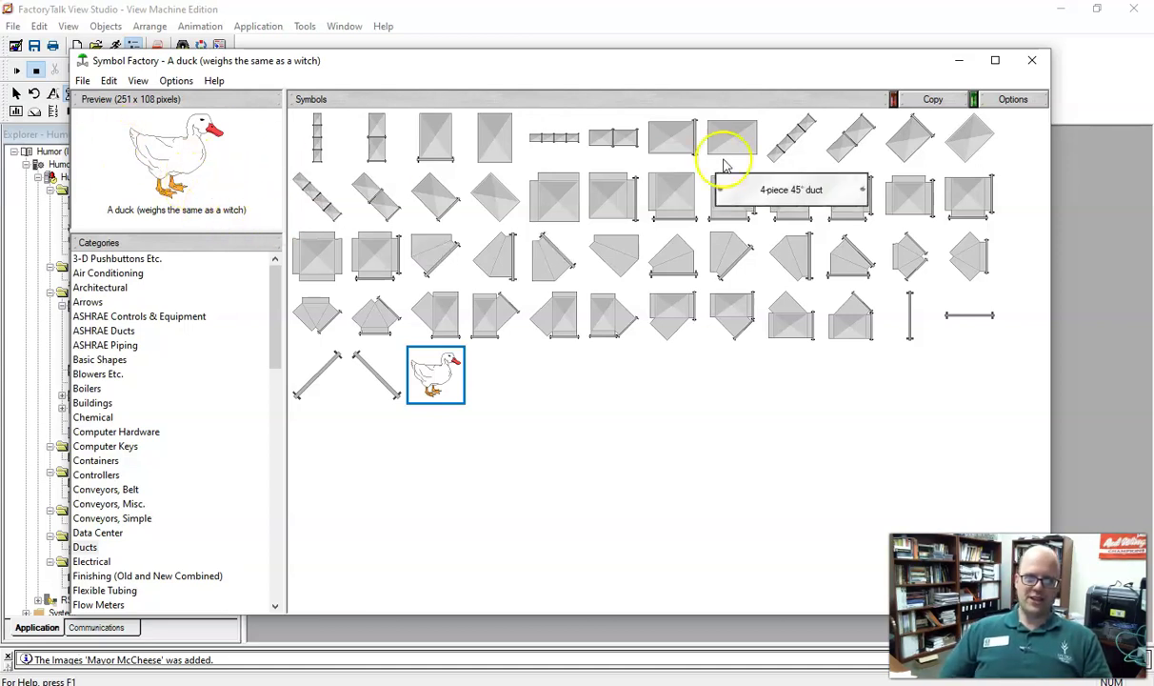
{"action": "left_click", "coordinate": [924, 96]}
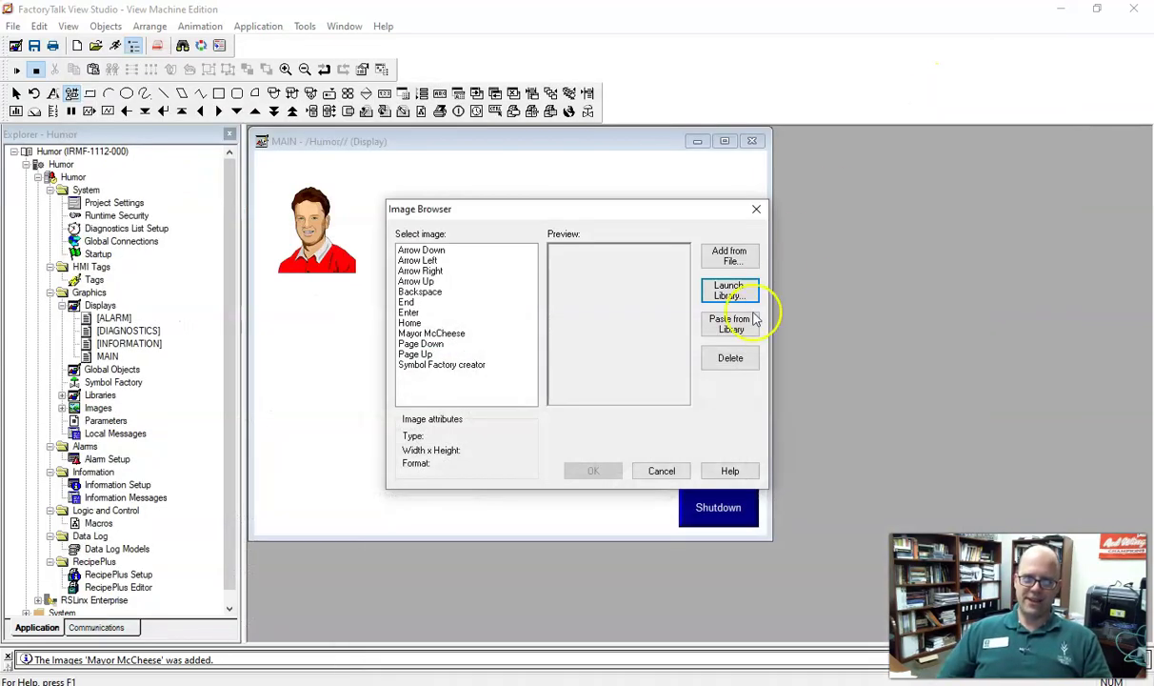
{"action": "left_click", "coordinate": [741, 327]}
{"action": "left_click", "coordinate": [572, 373]}
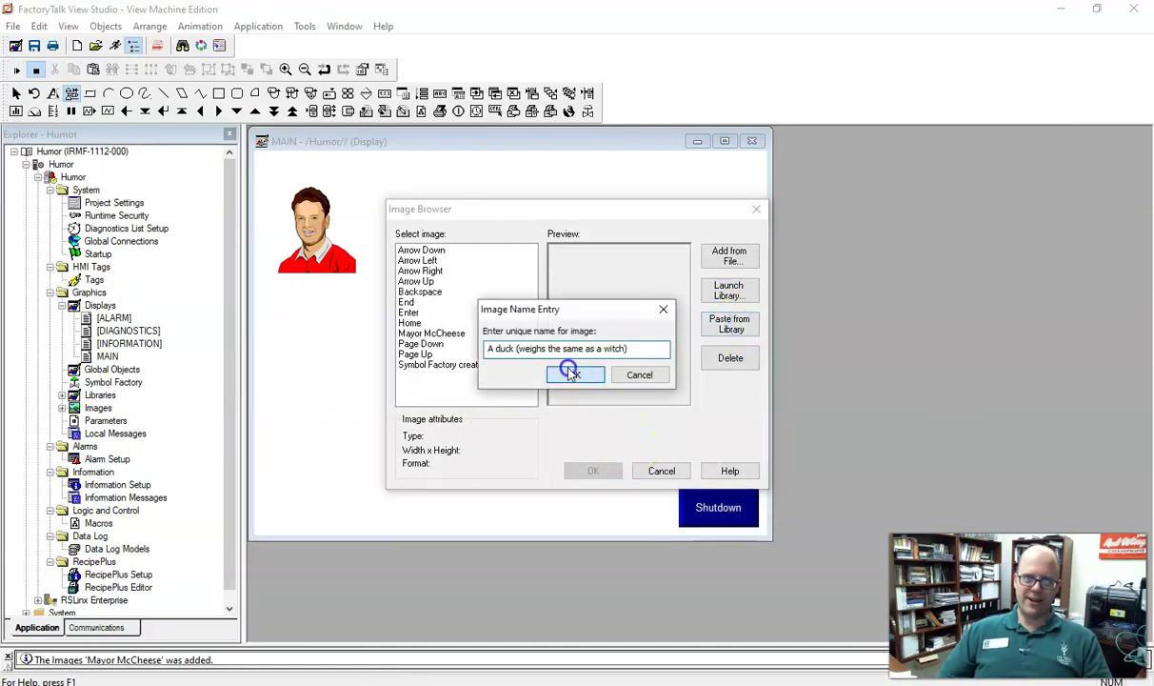
{"action": "left_click", "coordinate": [594, 471]}
{"action": "left_click", "coordinate": [574, 413]}
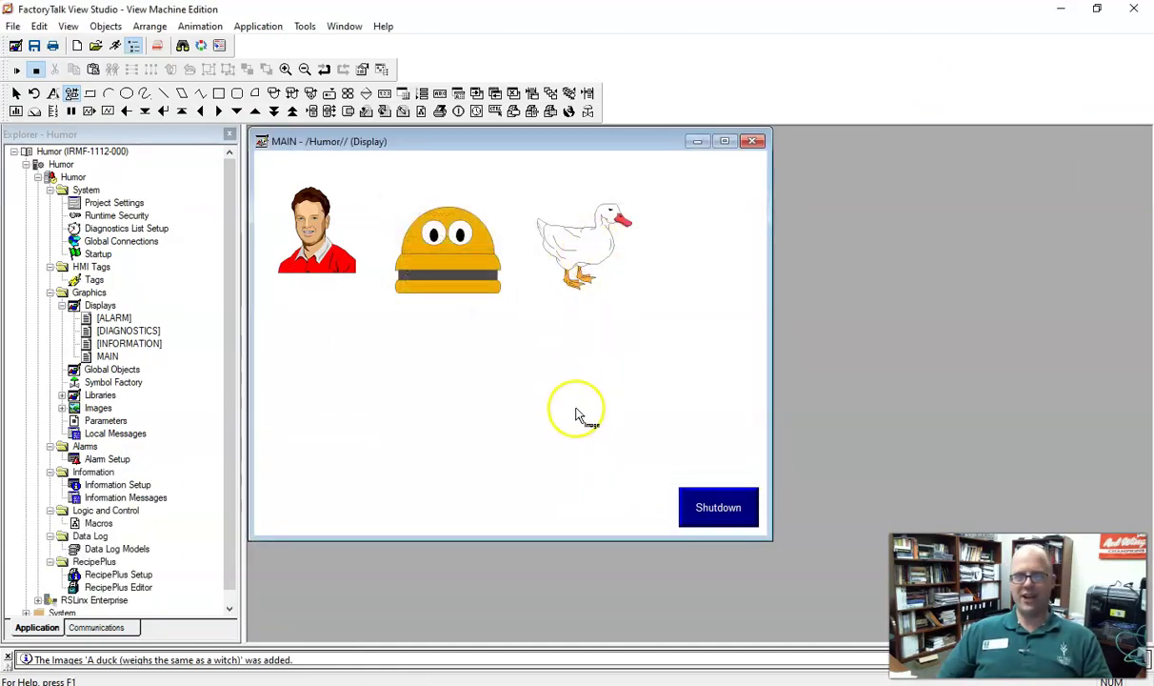
Draw an image area right of the duck and add the Giant skeeter from Water & Wastewater
{"action": "left_click_drag", "start_coordinate": [652, 202], "coordinate": [723, 317]}
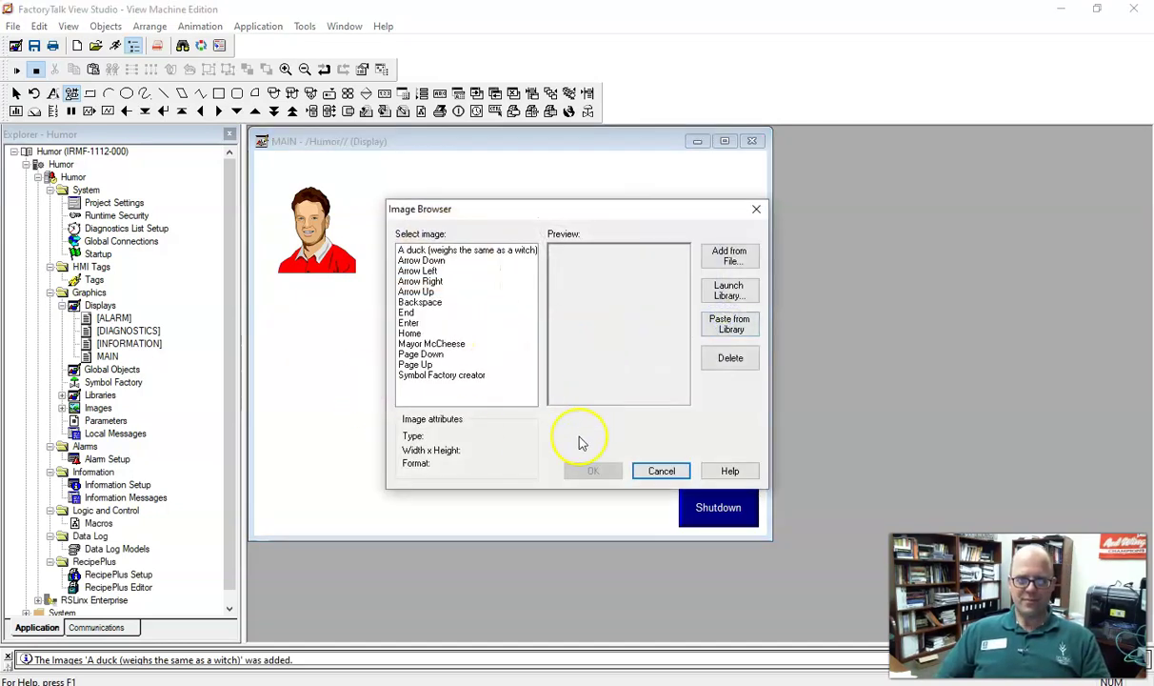
{"action": "left_click", "coordinate": [747, 292]}
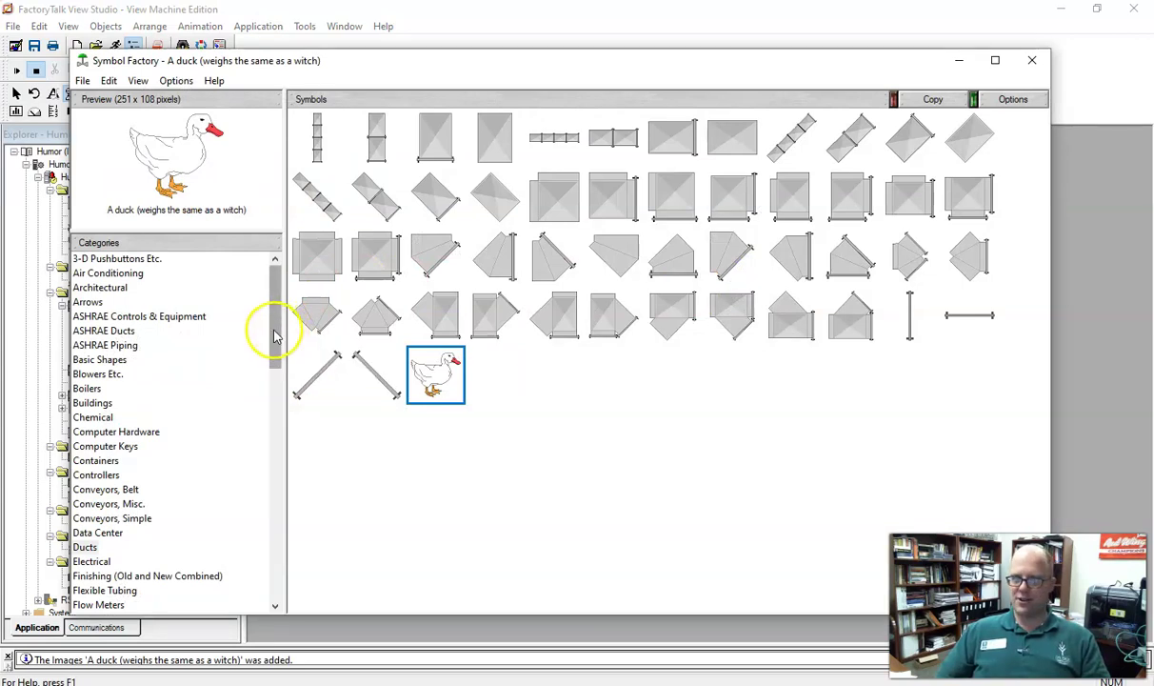
{"action": "left_click_drag", "start_coordinate": [275, 335], "coordinate": [277, 586]}
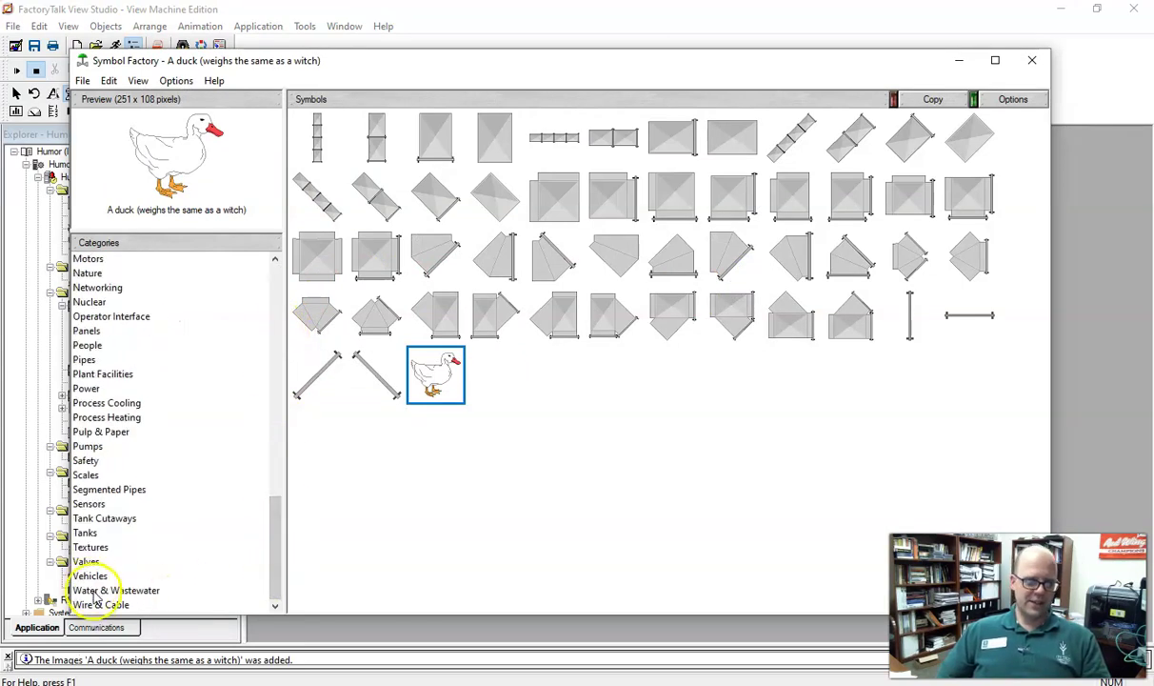
{"action": "left_click", "coordinate": [108, 593]}
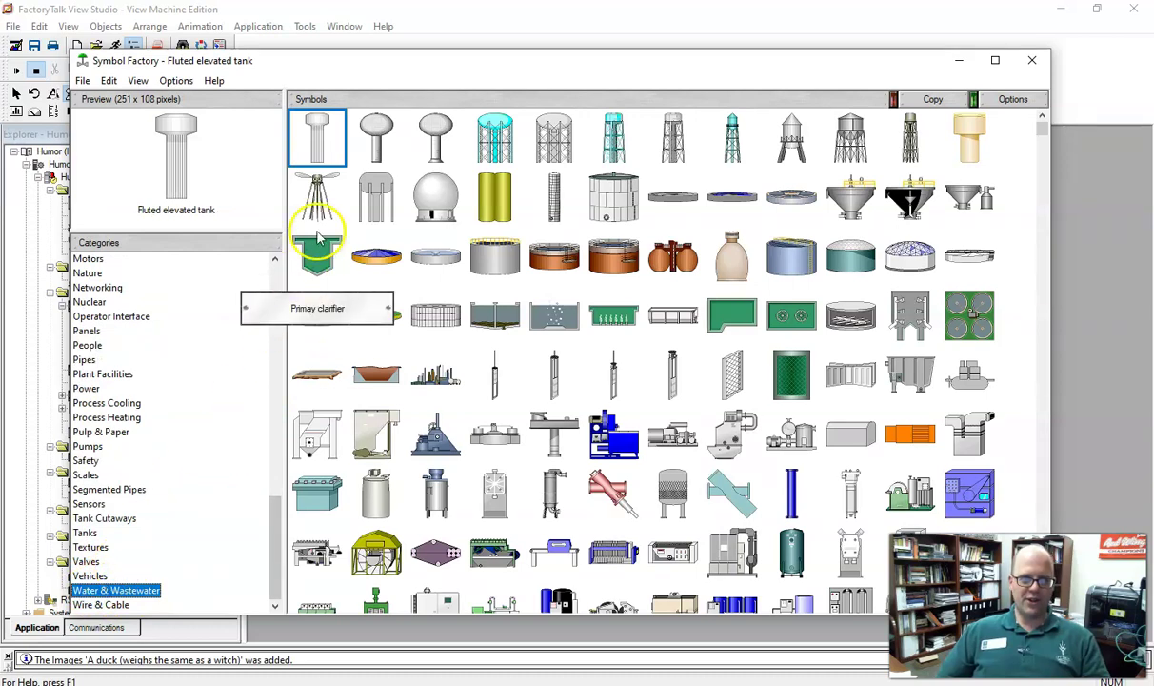
{"action": "left_click", "coordinate": [328, 200]}
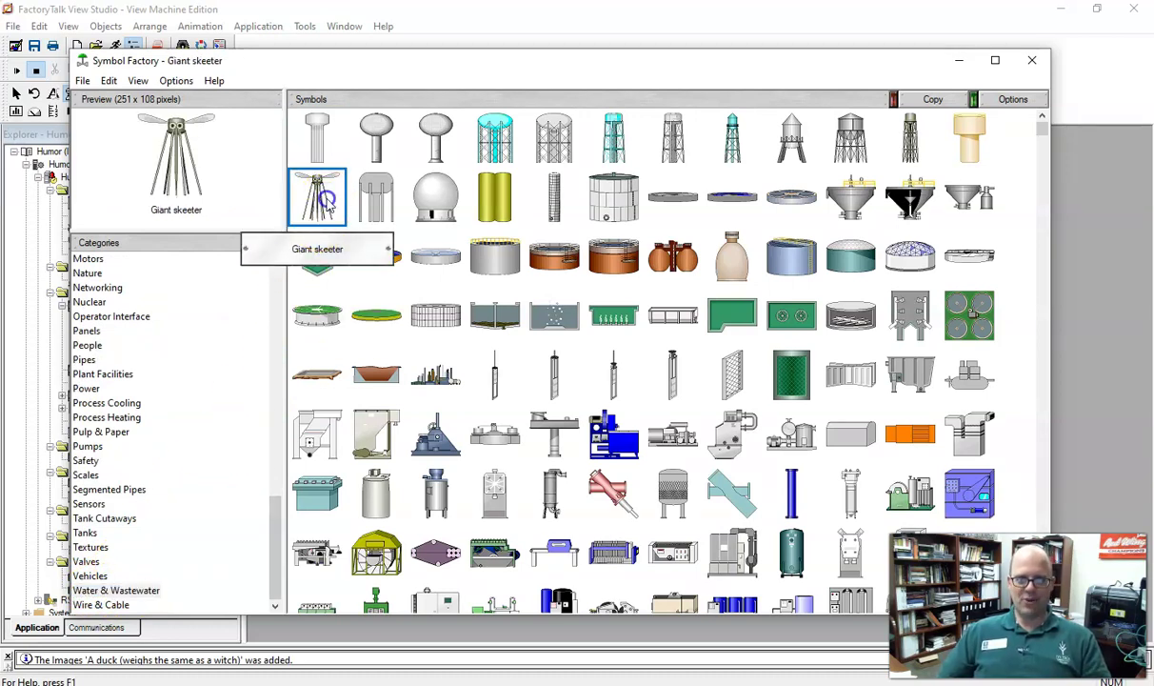
{"action": "double_click", "coordinate": [329, 198]}
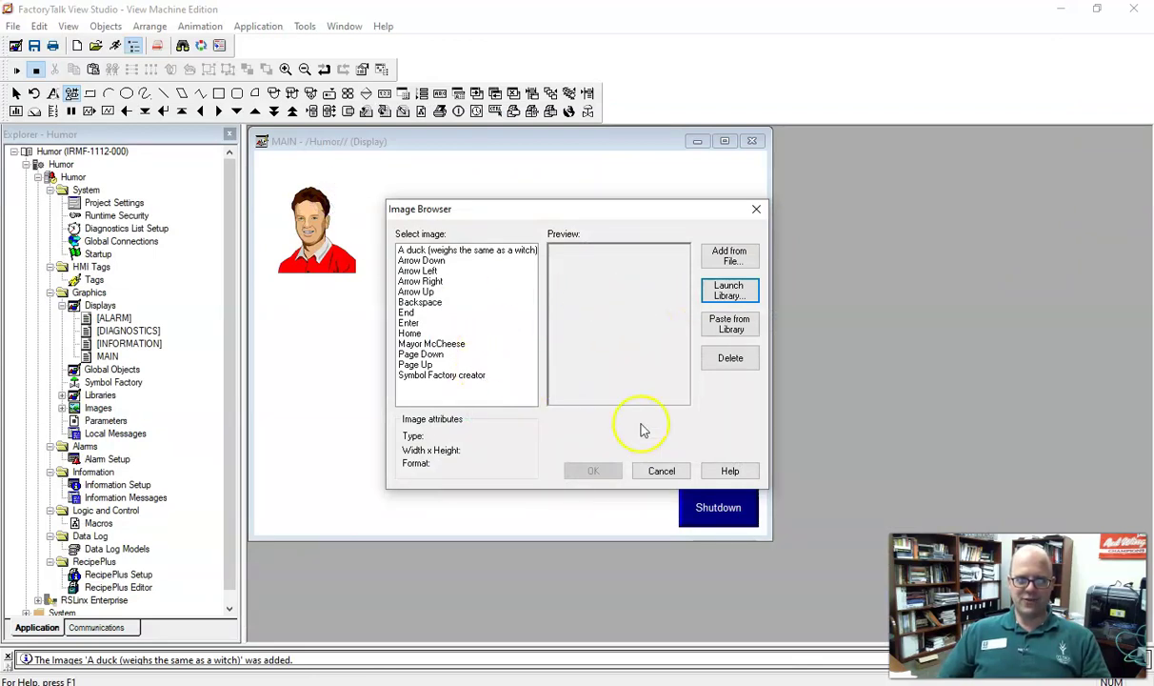
{"action": "left_click", "coordinate": [727, 325]}
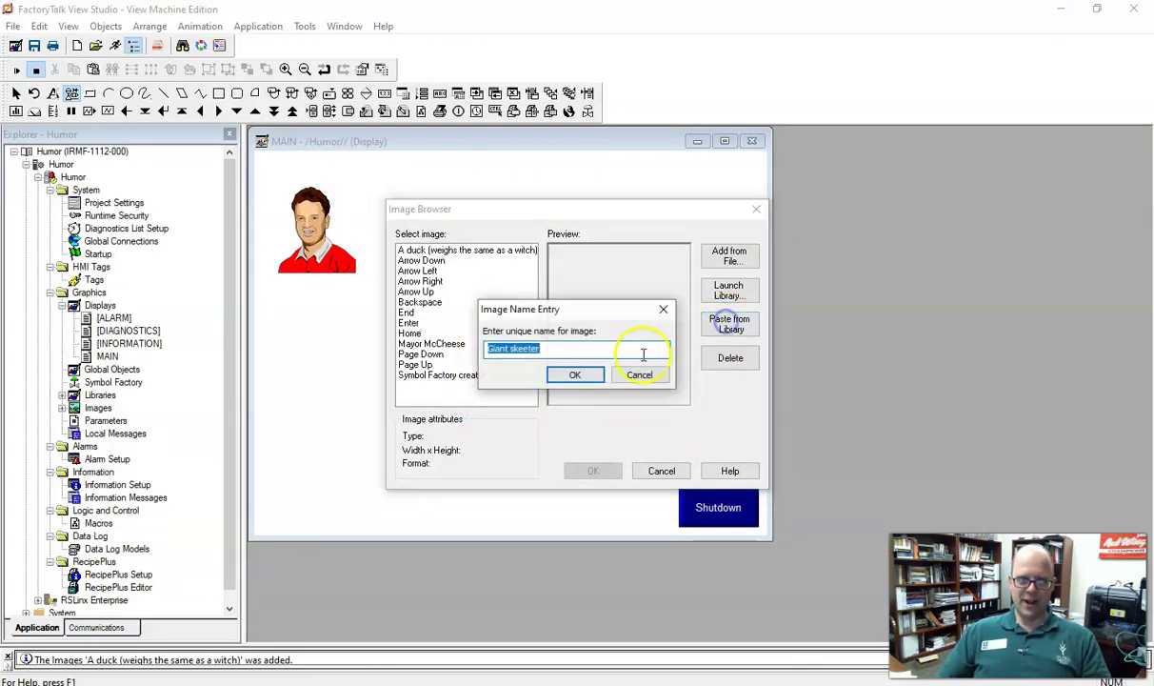
{"action": "left_click", "coordinate": [566, 374]}
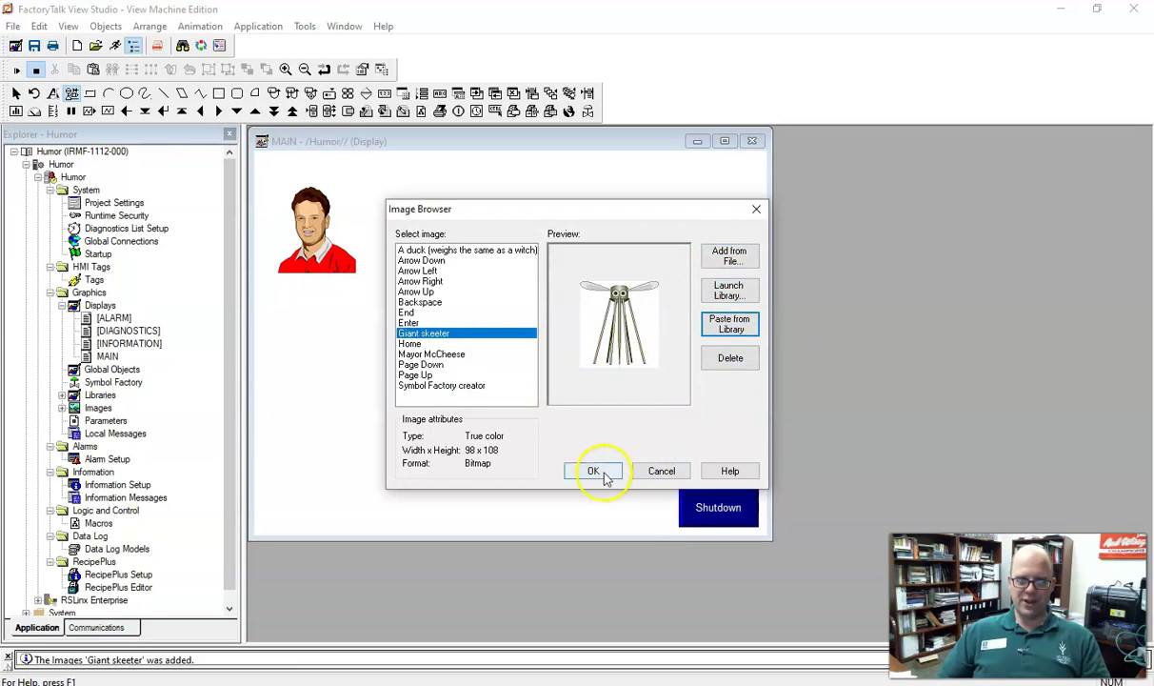
{"action": "left_click", "coordinate": [594, 471]}
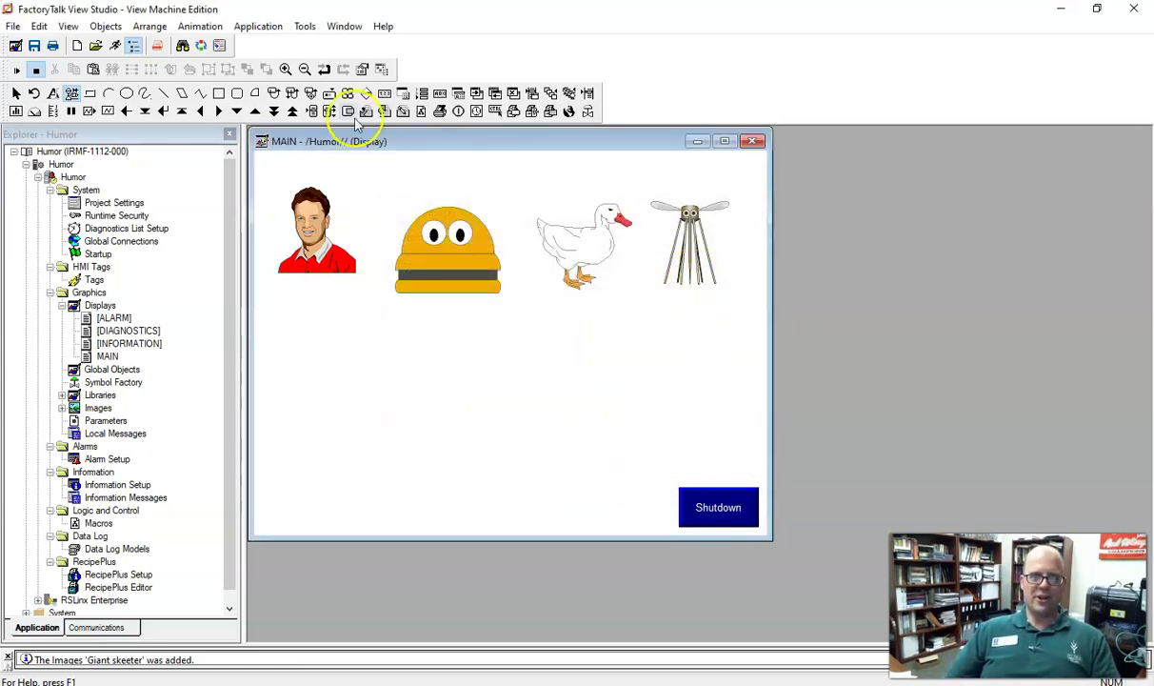
Zoom in on the MAIN display and pan around to inspect the face and burger images
{"action": "left_click", "coordinate": [287, 69]}
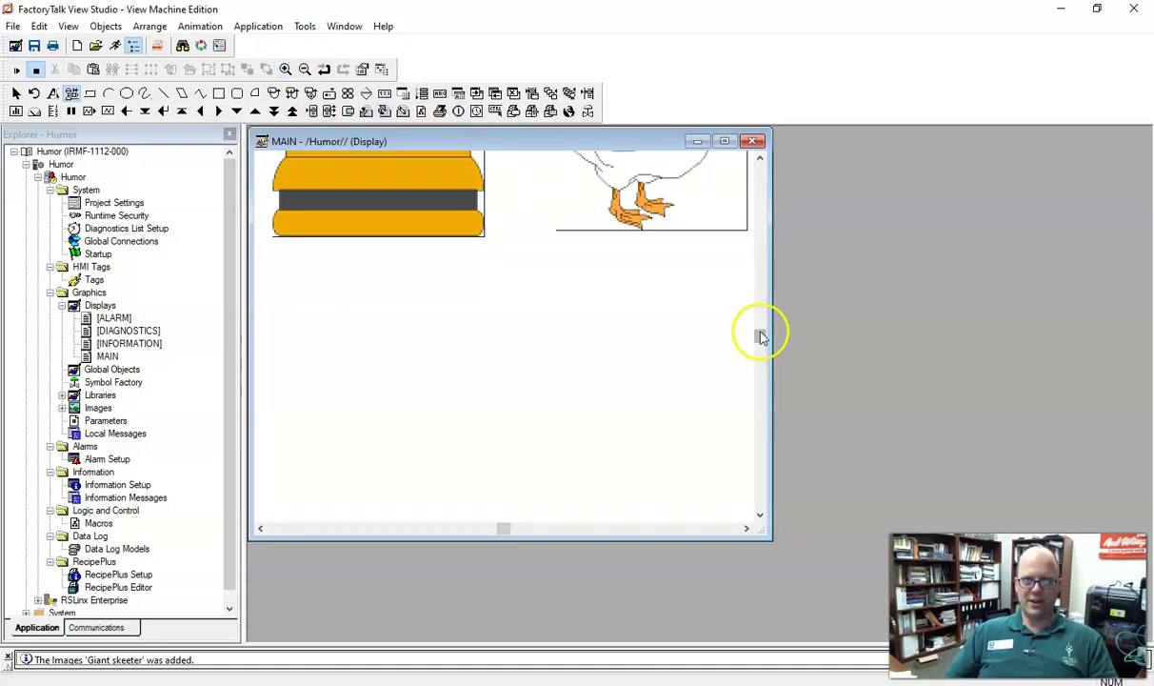
{"action": "left_click_drag", "start_coordinate": [759, 335], "coordinate": [763, 182]}
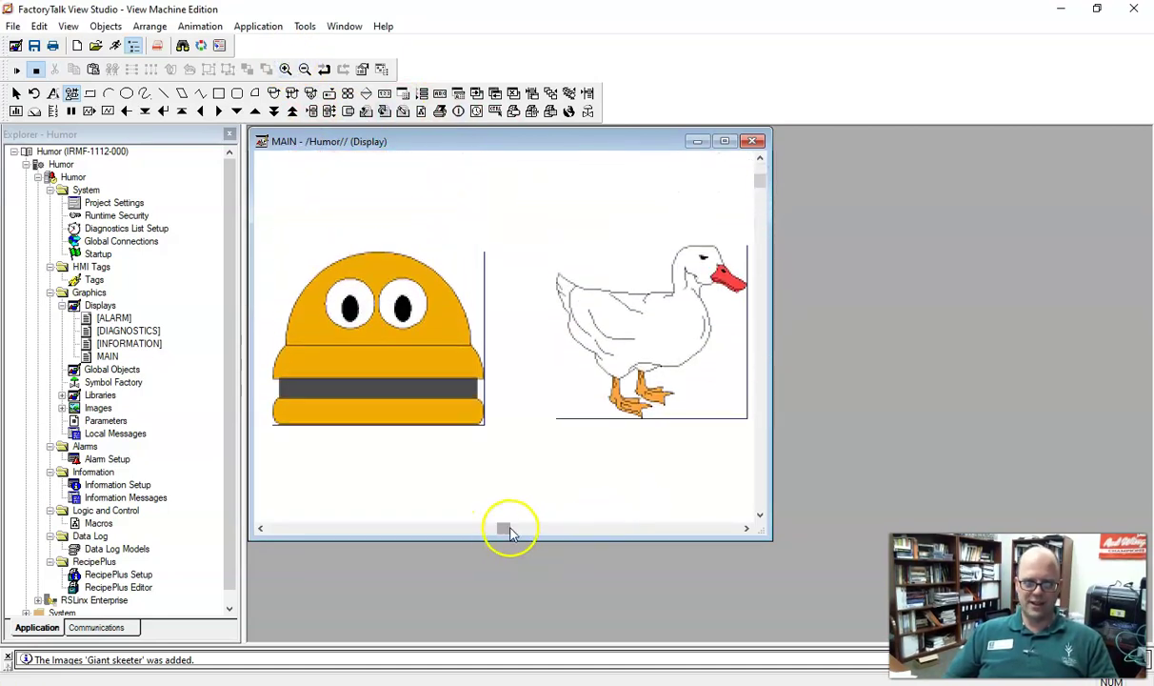
{"action": "mouse_move", "coordinate": [504, 531]}
{"action": "left_mouse_down"}
{"action": "mouse_move", "coordinate": [275, 529]}
{"action": "mouse_move", "coordinate": [621, 523]}
{"action": "mouse_move", "coordinate": [239, 531]}
{"action": "mouse_move", "coordinate": [732, 531]}
{"action": "left_mouse_up"}
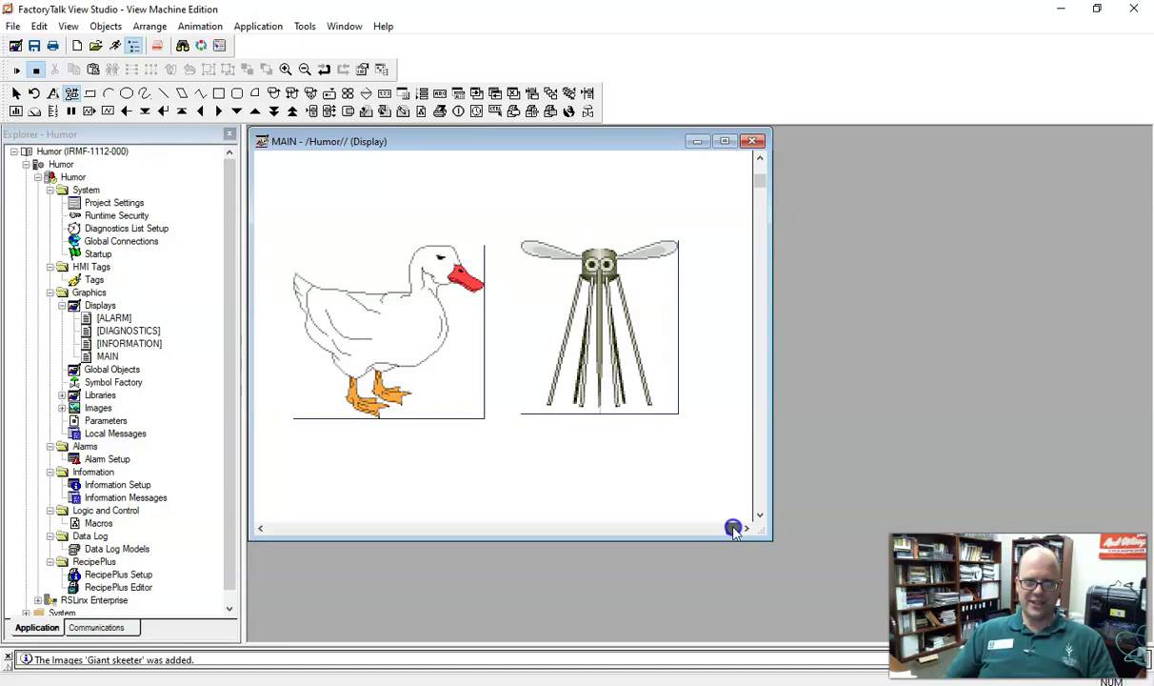
{"action": "left_click_drag", "start_coordinate": [732, 530], "coordinate": [271, 530]}
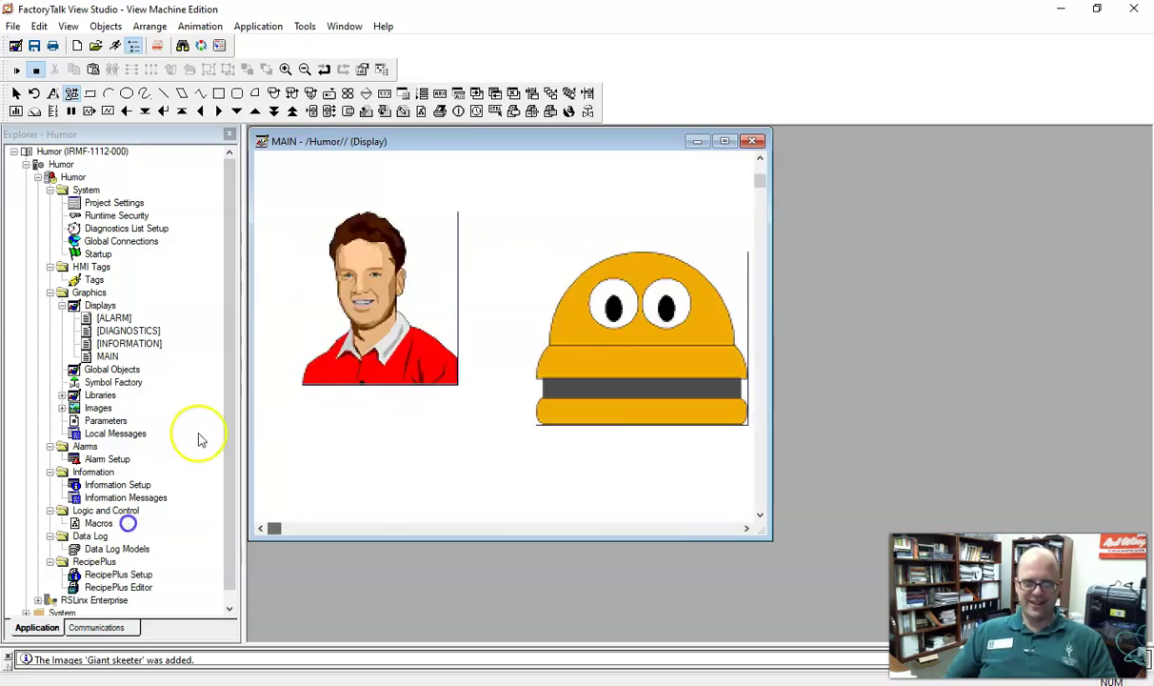
Zoom back out, draw an image area below the face, and show the Plant Facilities symbols
{"action": "left_click", "coordinate": [303, 70]}
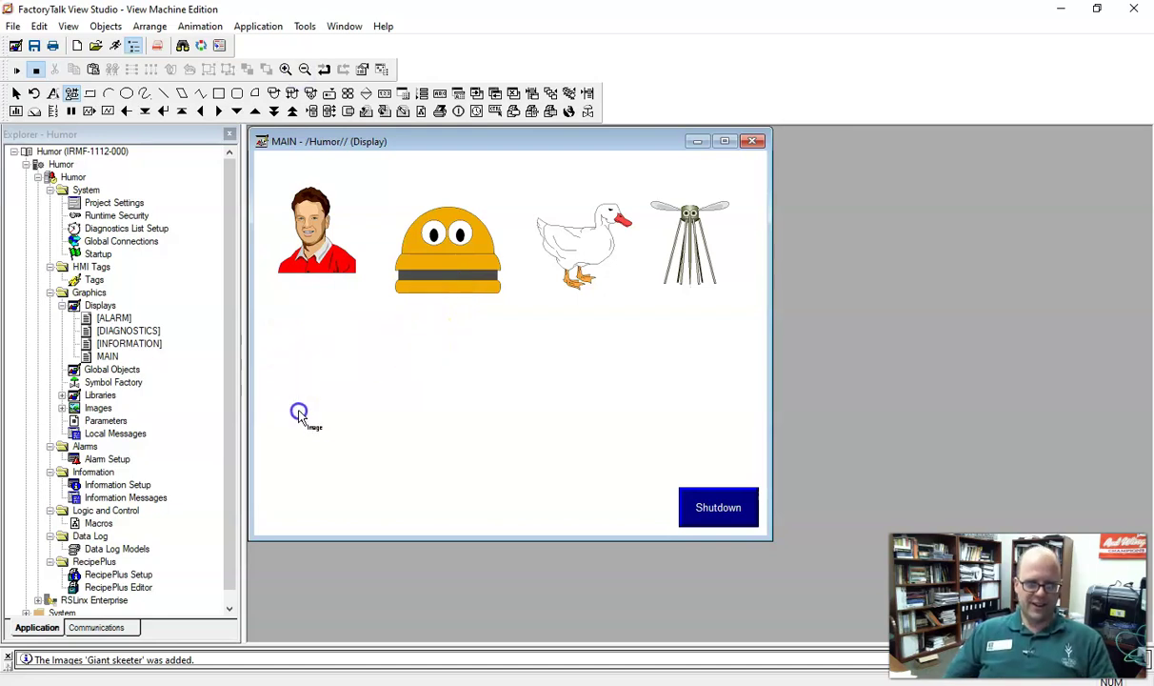
{"action": "left_click_drag", "start_coordinate": [280, 343], "coordinate": [366, 433]}
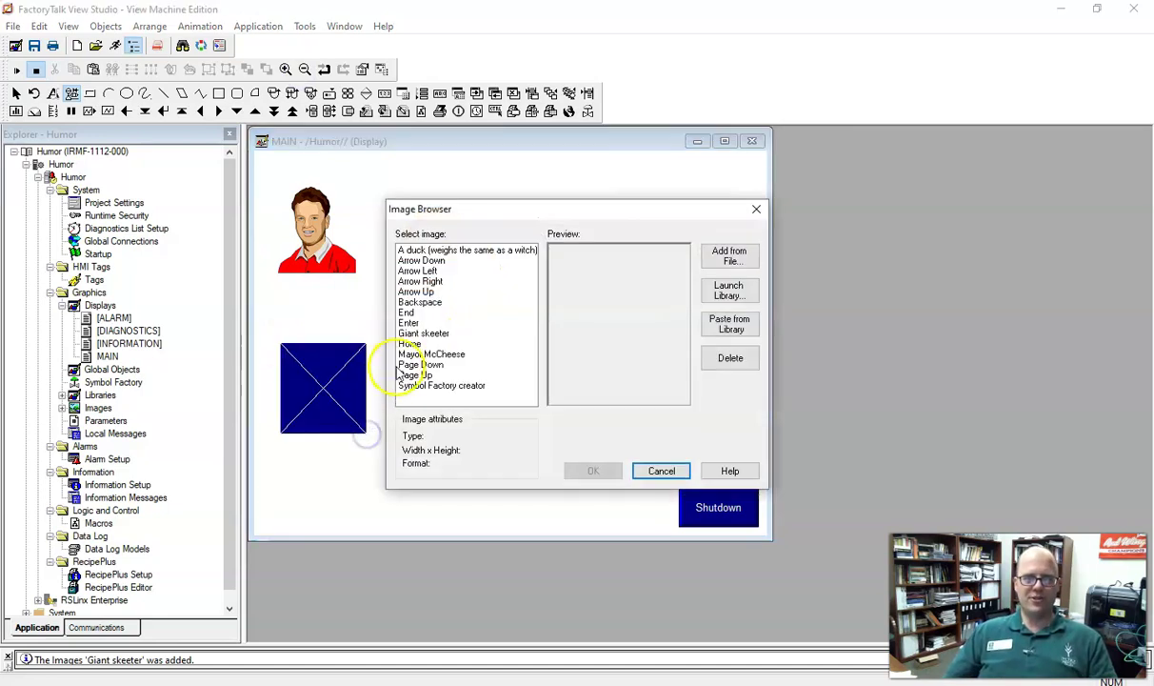
{"action": "left_click", "coordinate": [739, 295]}
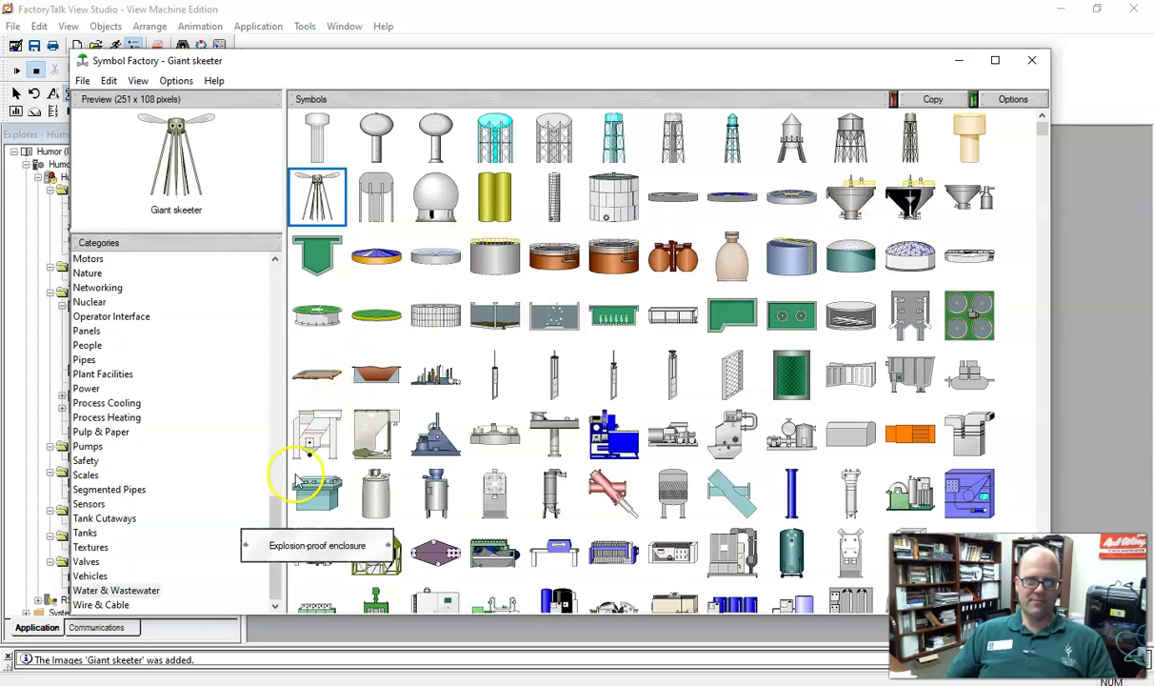
{"action": "scroll", "coordinate": [157, 464], "scroll_direction": "up", "scroll_amount": 1}
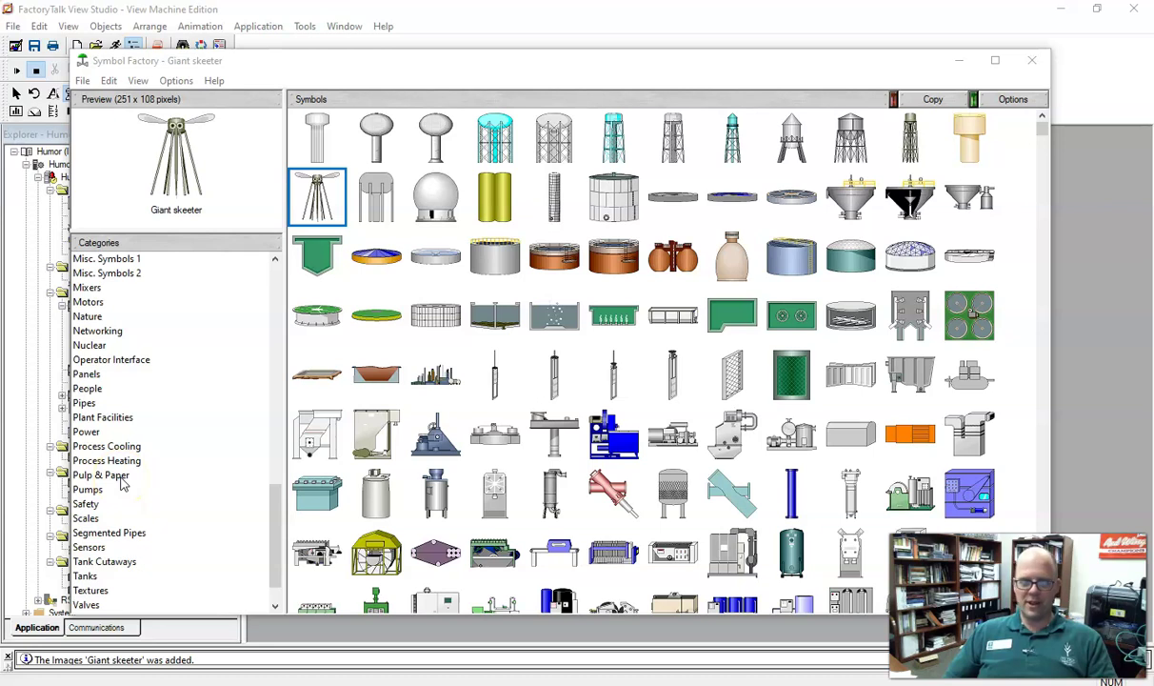
{"action": "scroll", "coordinate": [125, 520], "scroll_direction": "down", "scroll_amount": 1}
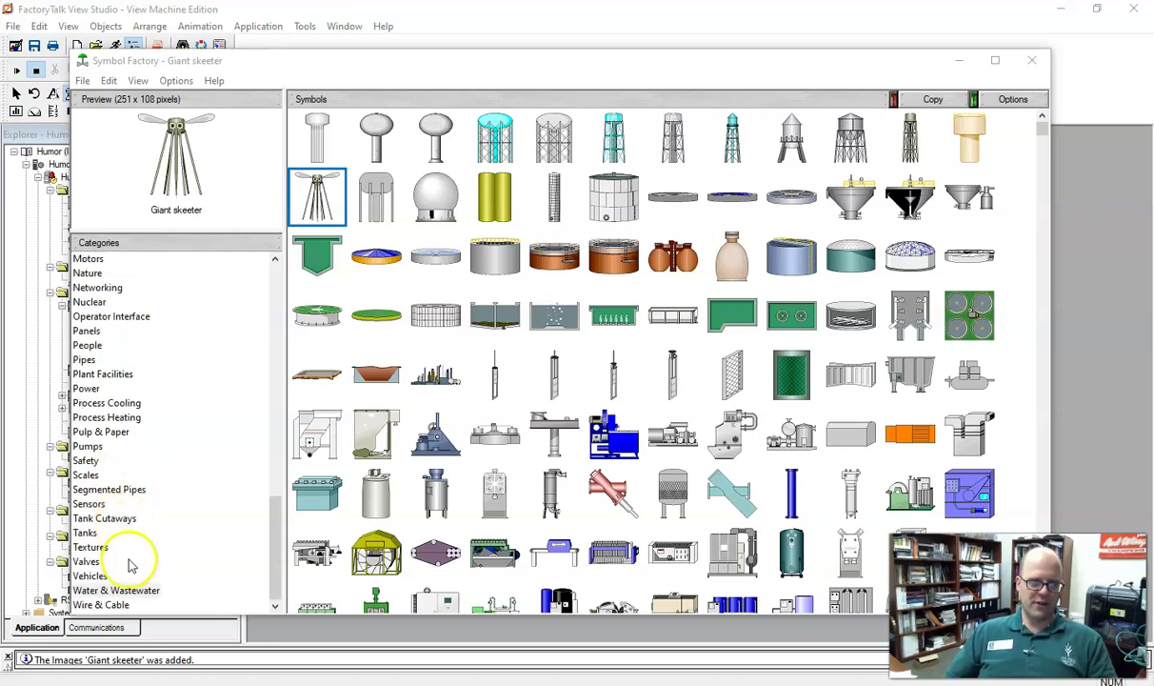
{"action": "scroll", "coordinate": [124, 519], "scroll_direction": "up", "scroll_amount": 2}
{"action": "left_click", "coordinate": [110, 461]}
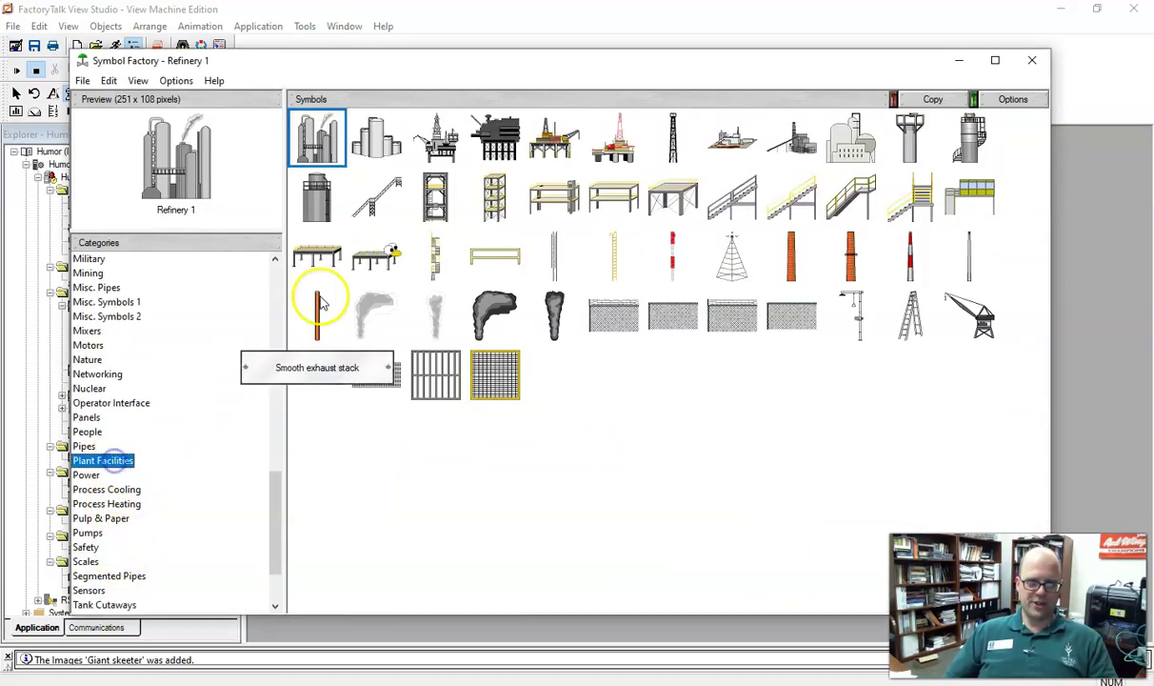
Copy Live mezzanine decking into the image list under its suggested name and place it
{"action": "left_click", "coordinate": [378, 260]}
{"action": "left_click_drag", "start_coordinate": [379, 264], "coordinate": [211, 152]}
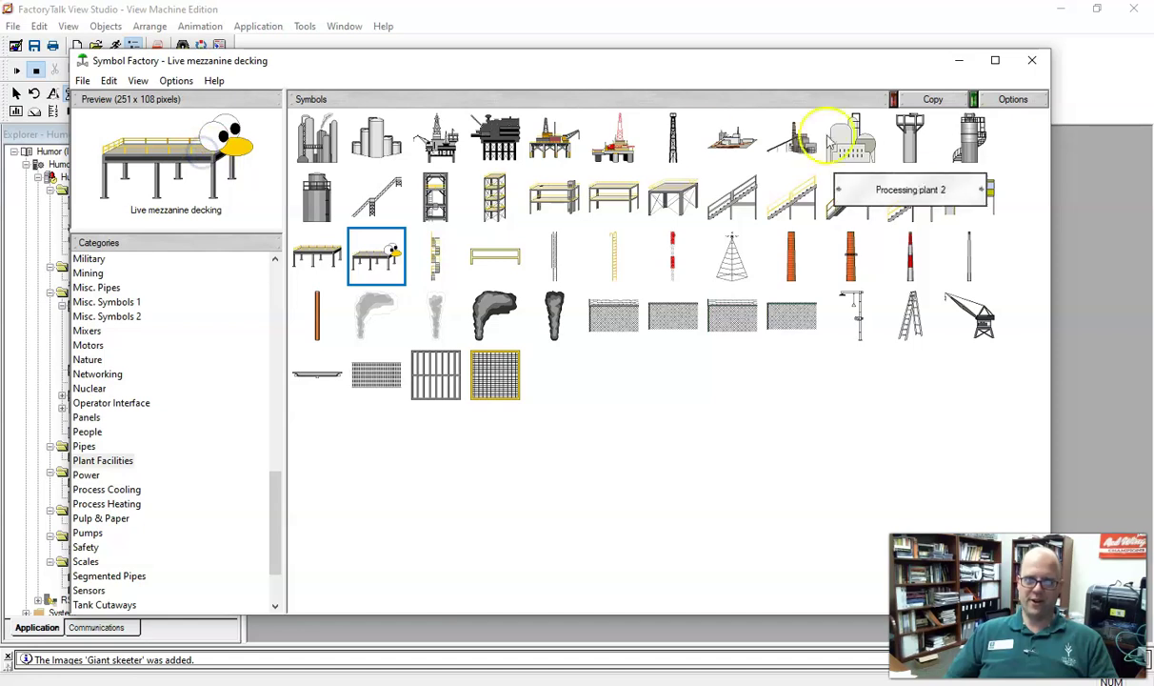
{"action": "left_click", "coordinate": [937, 99]}
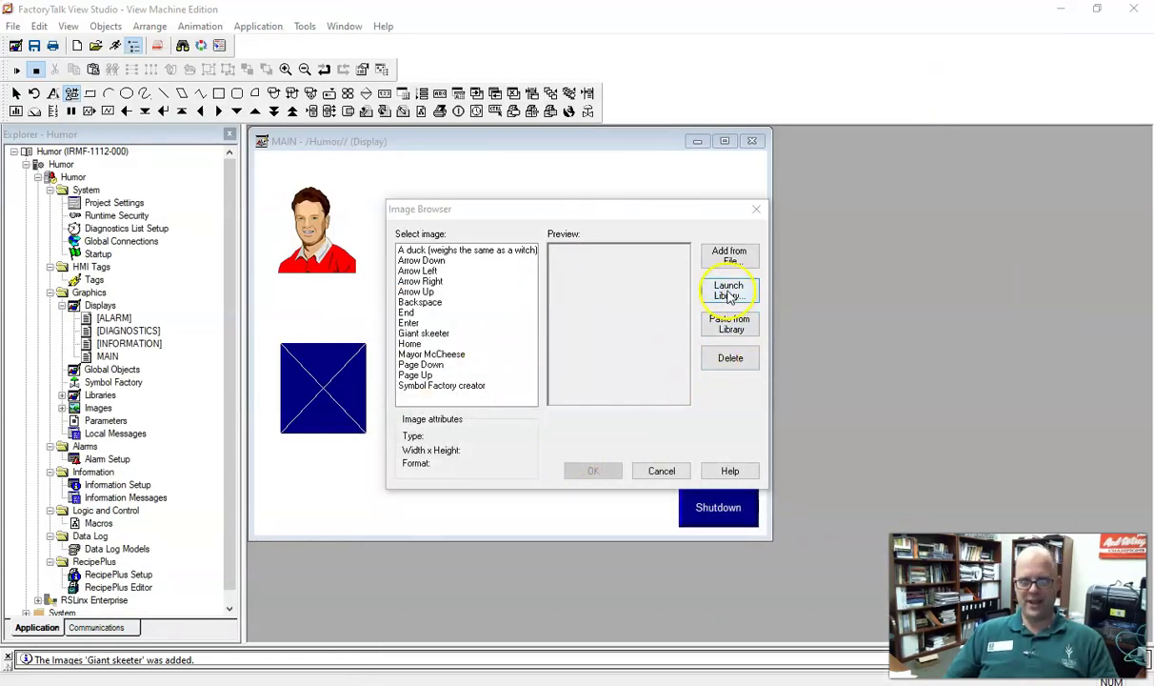
{"action": "left_click", "coordinate": [734, 321]}
{"action": "left_click", "coordinate": [575, 374]}
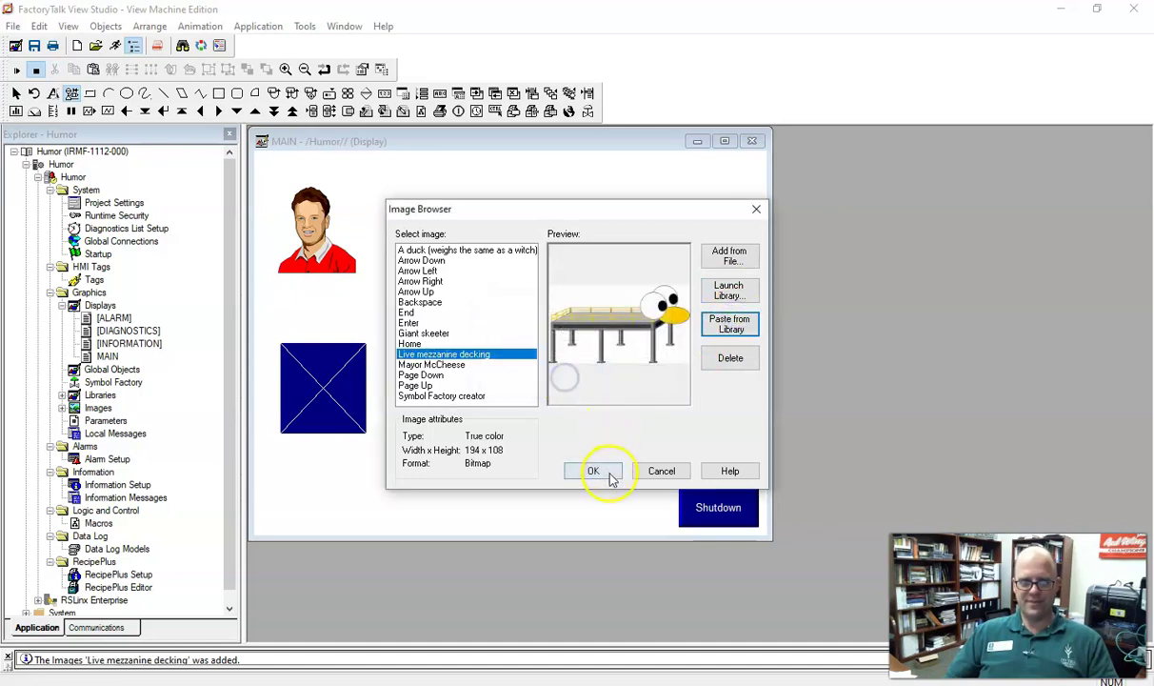
{"action": "left_click", "coordinate": [592, 470]}
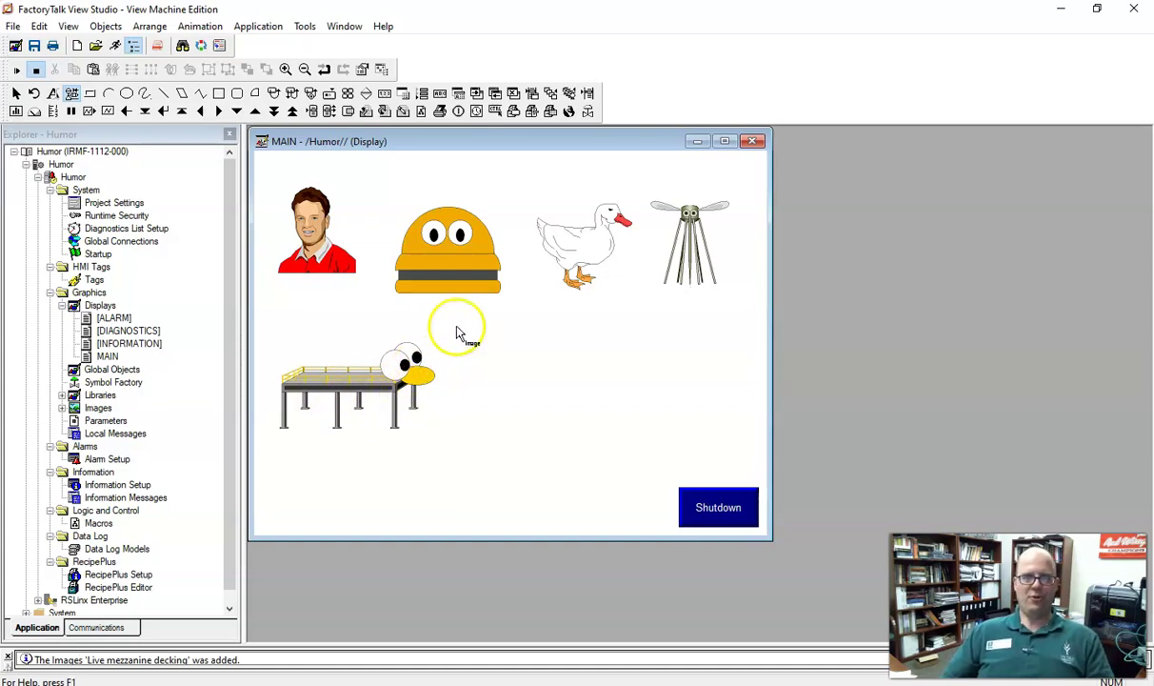
Mark out another image area and select the flaming mug in the Nature symbols
{"action": "left_click", "coordinate": [462, 369]}
{"action": "left_click_drag", "start_coordinate": [547, 424], "coordinate": [559, 422]}
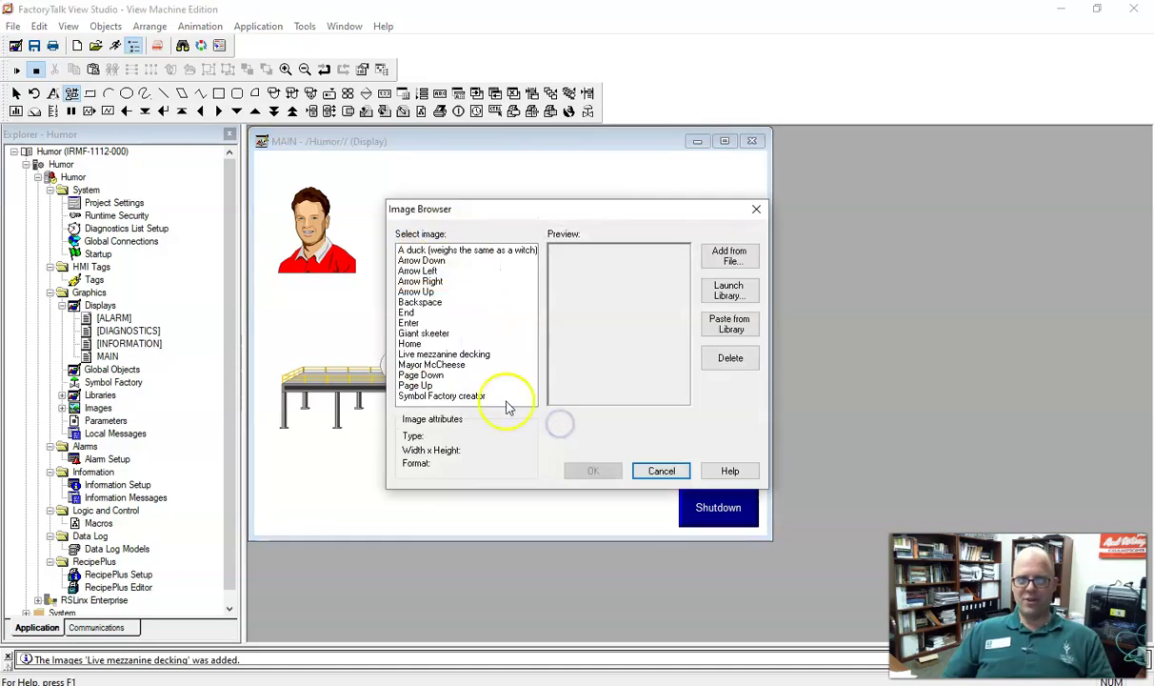
{"action": "left_click", "coordinate": [744, 265]}
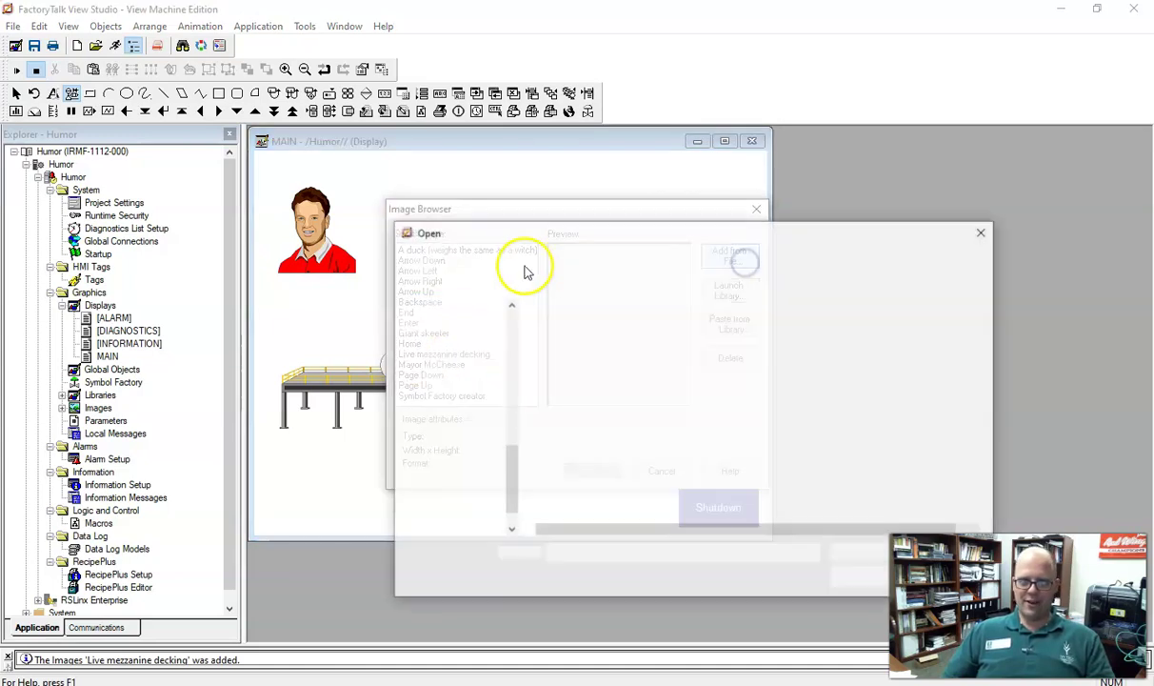
{"action": "left_click", "coordinate": [980, 231]}
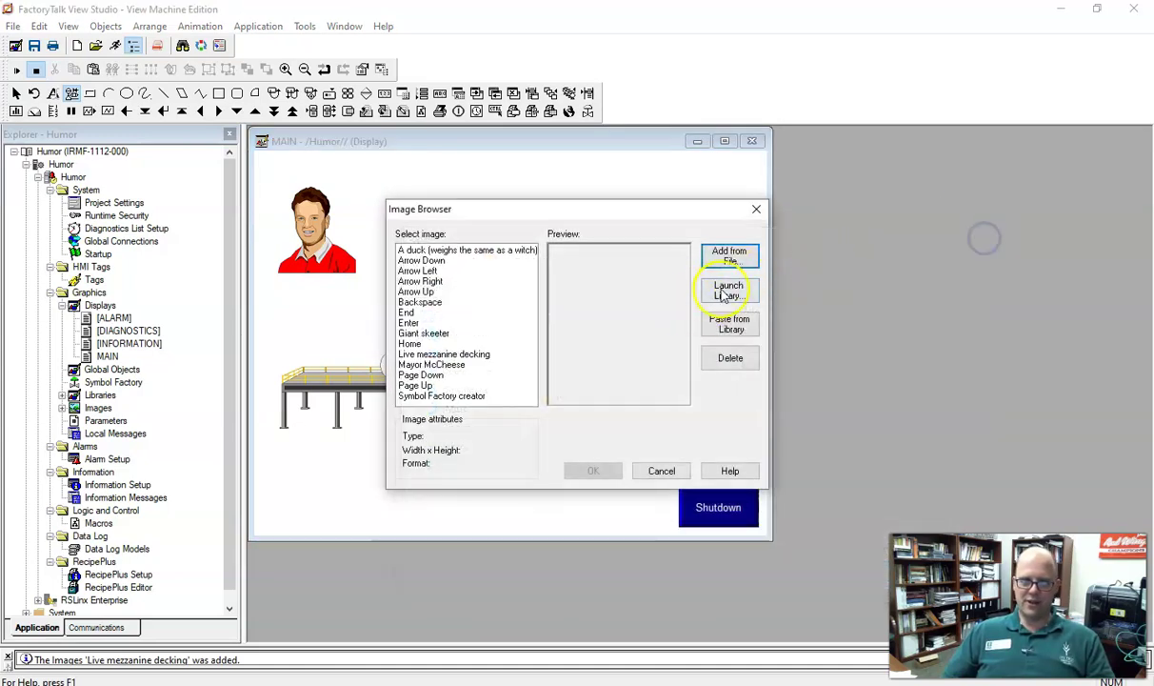
{"action": "left_click", "coordinate": [719, 290]}
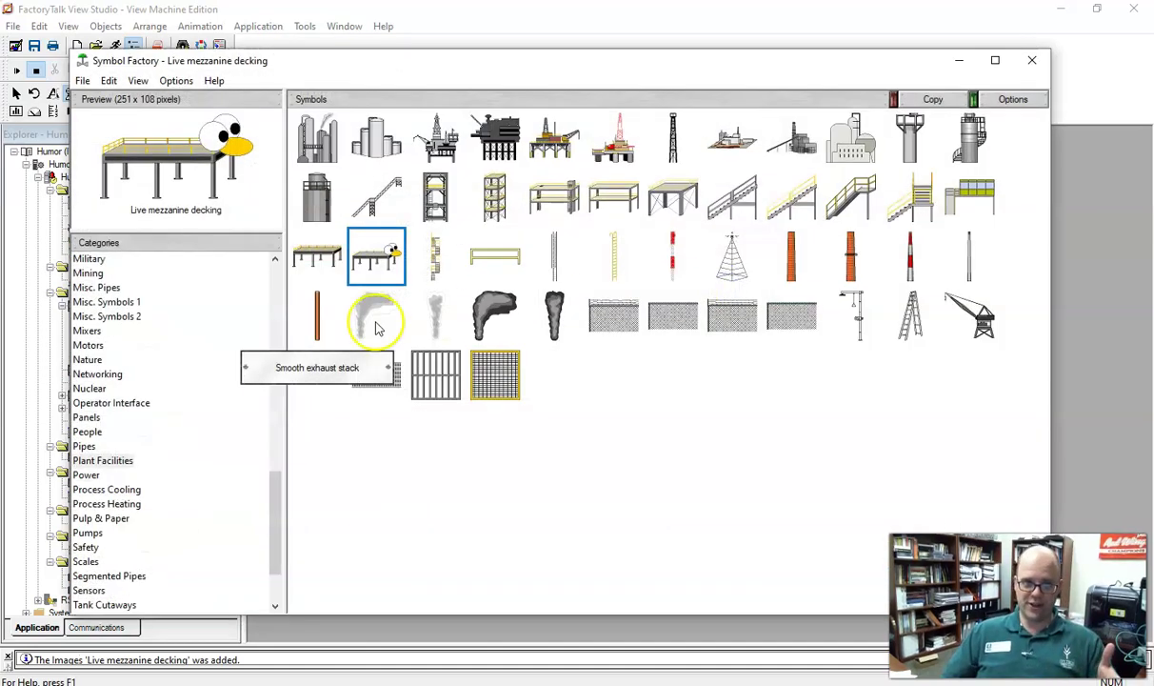
{"action": "left_click", "coordinate": [86, 360]}
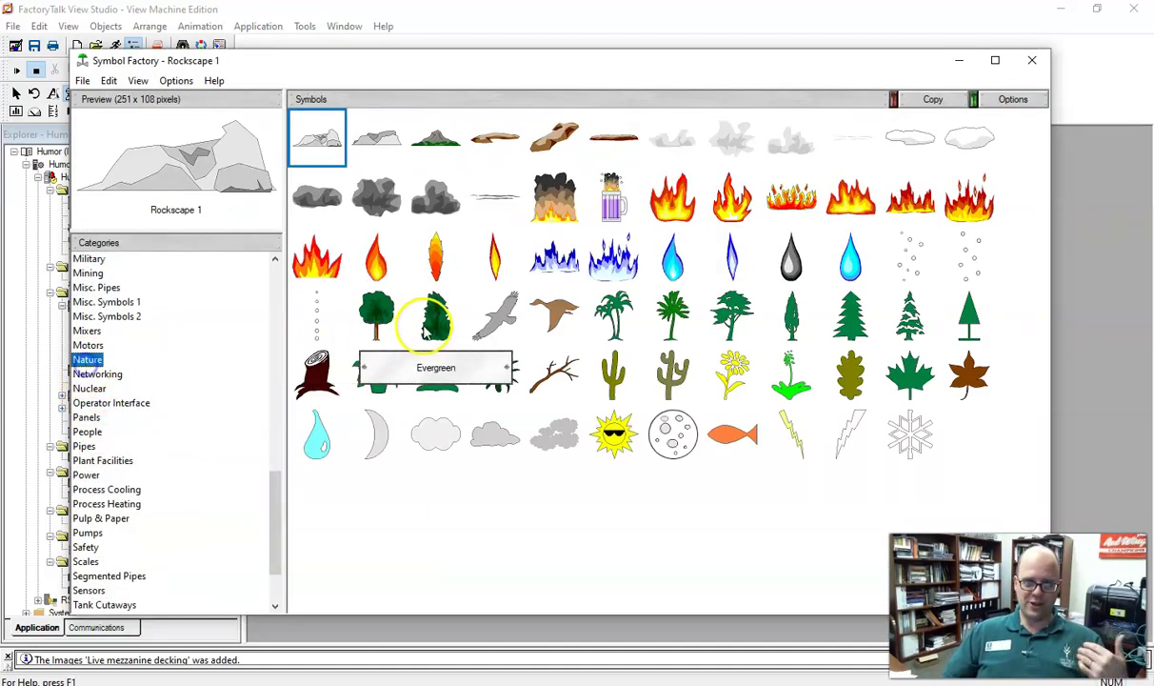
{"action": "left_click", "coordinate": [609, 198]}
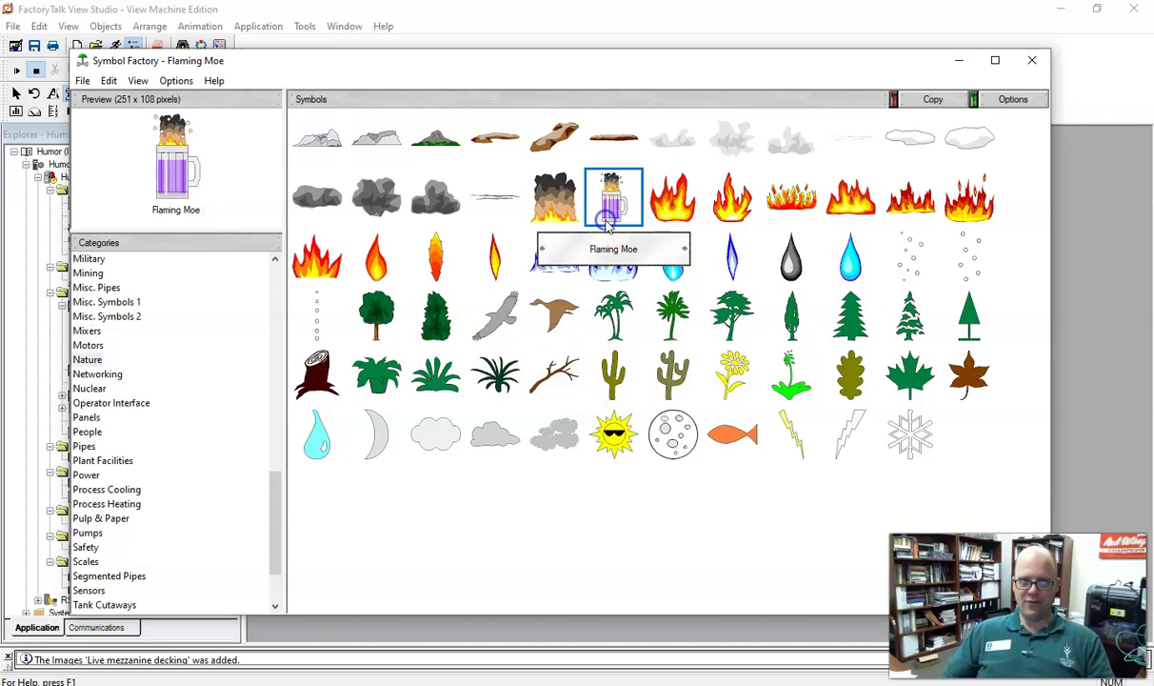
Copy the mug in as a project image named 'Flaming Moe' and place it on MAIN
{"action": "left_click", "coordinate": [943, 99]}
{"action": "left_click", "coordinate": [730, 324]}
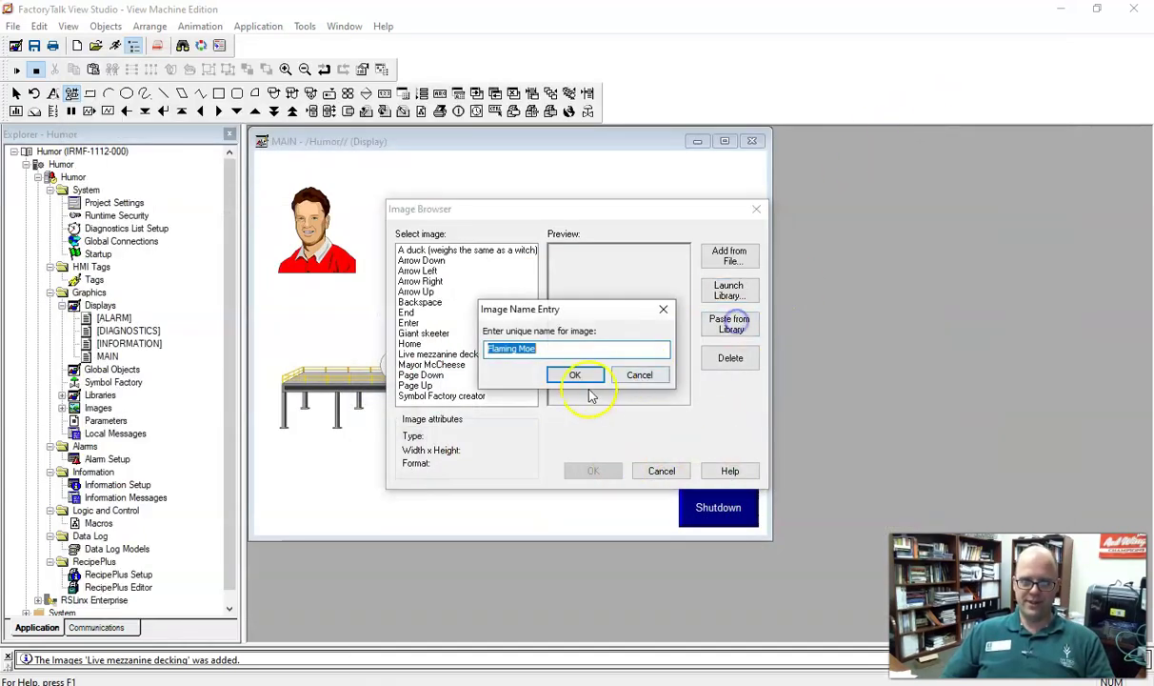
{"action": "type", "text": "Flaming Moe"}
{"action": "left_click", "coordinate": [574, 376]}
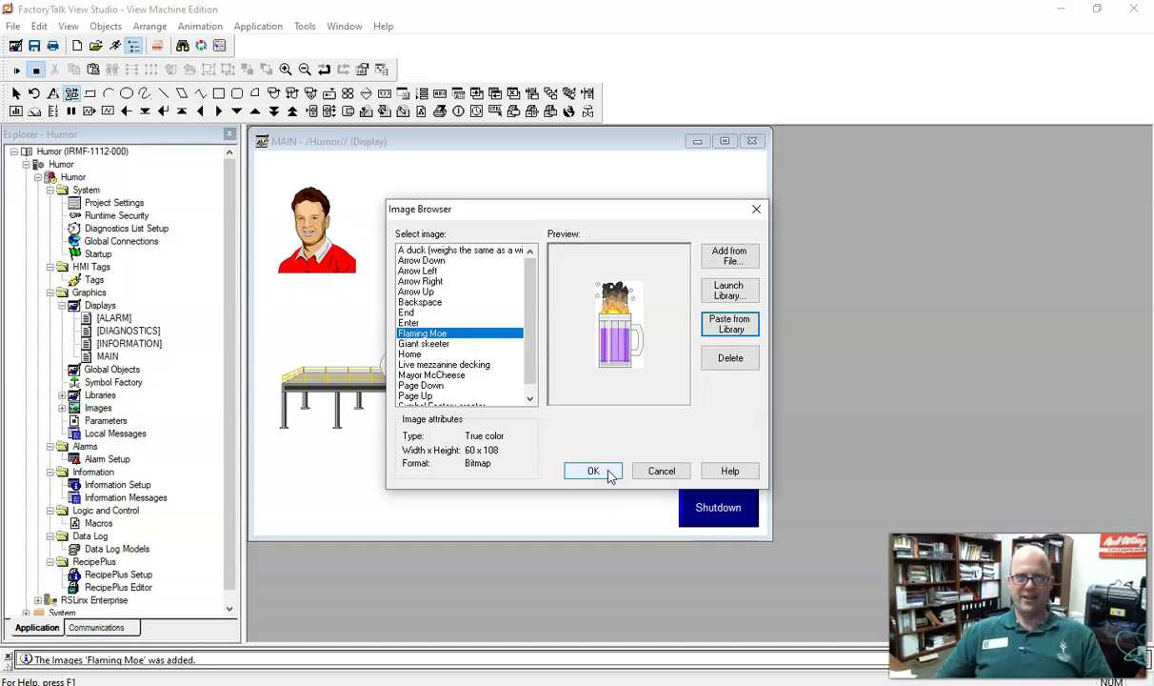
{"action": "left_click", "coordinate": [608, 471]}
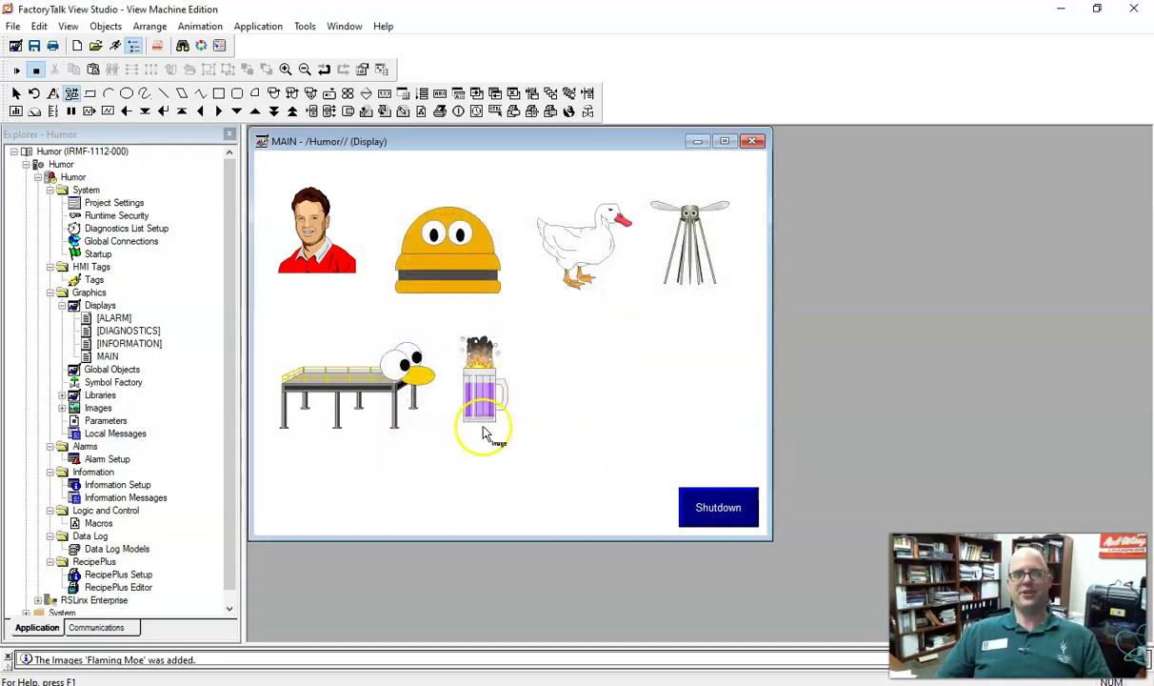
{"action": "left_click_drag", "start_coordinate": [483, 433], "coordinate": [486, 400]}
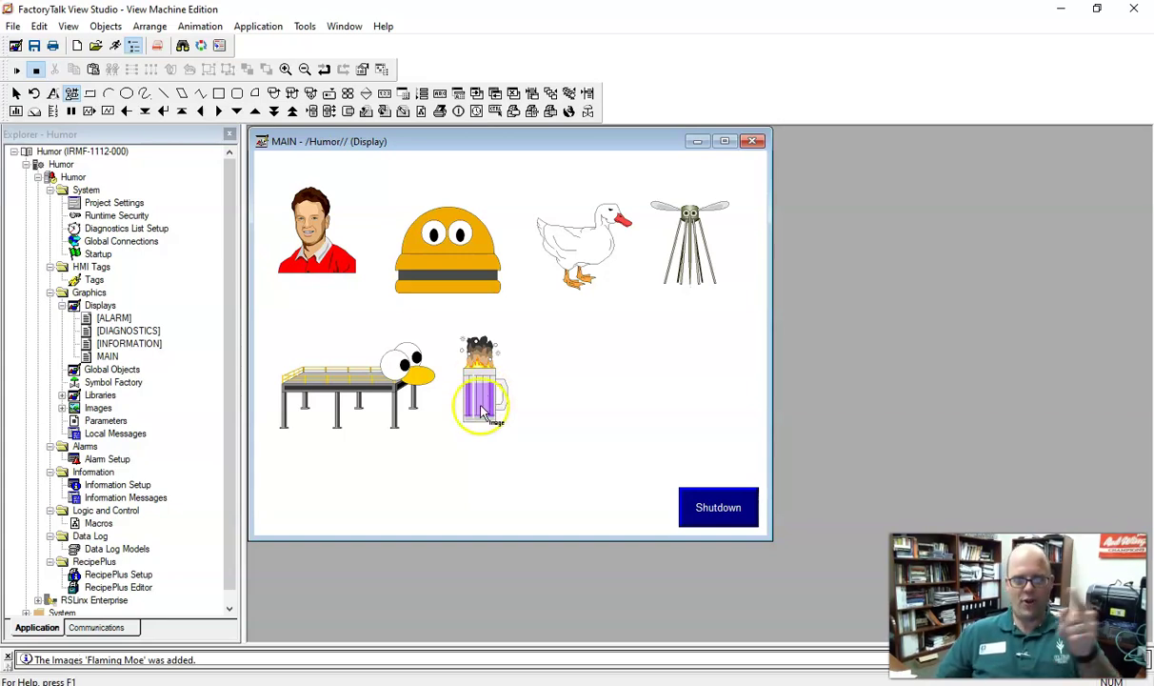
{"action": "left_click_drag", "start_coordinate": [480, 407], "coordinate": [479, 390]}
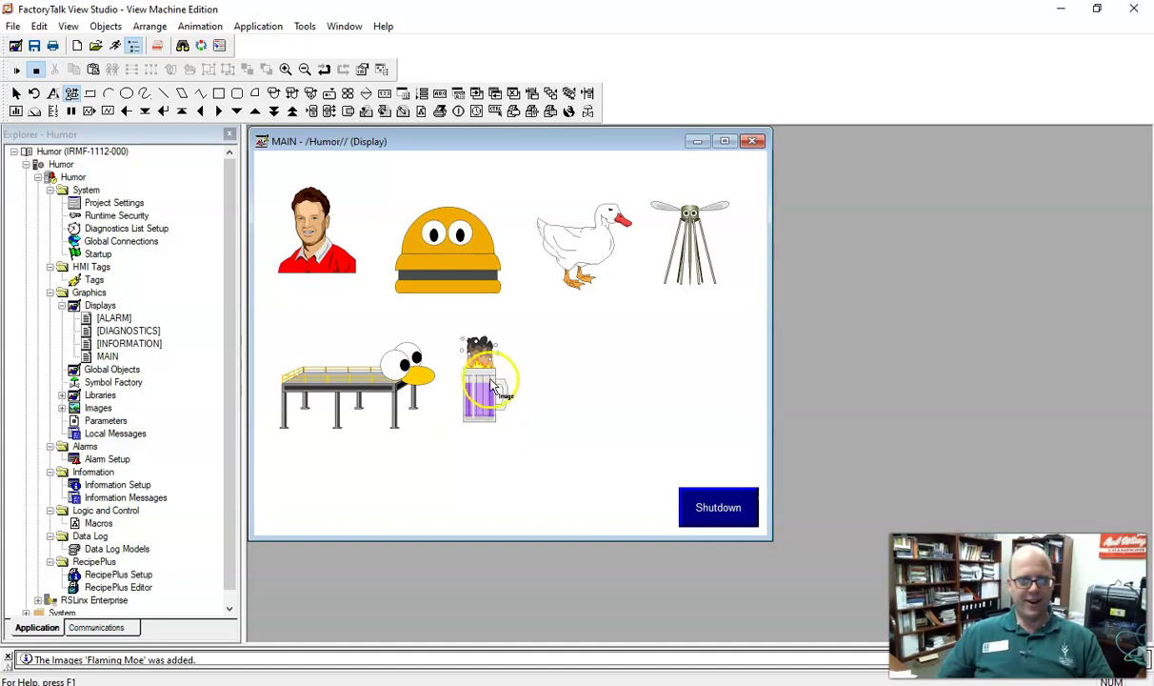
{"action": "left_click", "coordinate": [549, 395]}
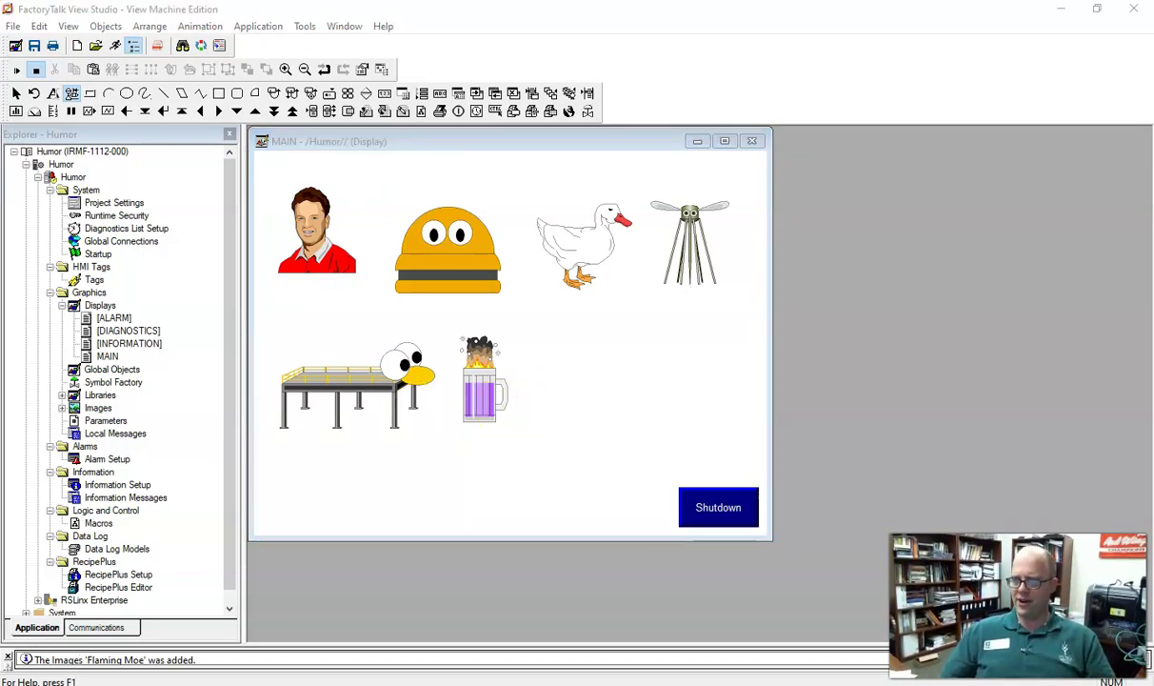
Mark out an image area right of the mug and show the ASHRAE Piping symbols
{"action": "left_click", "coordinate": [534, 399]}
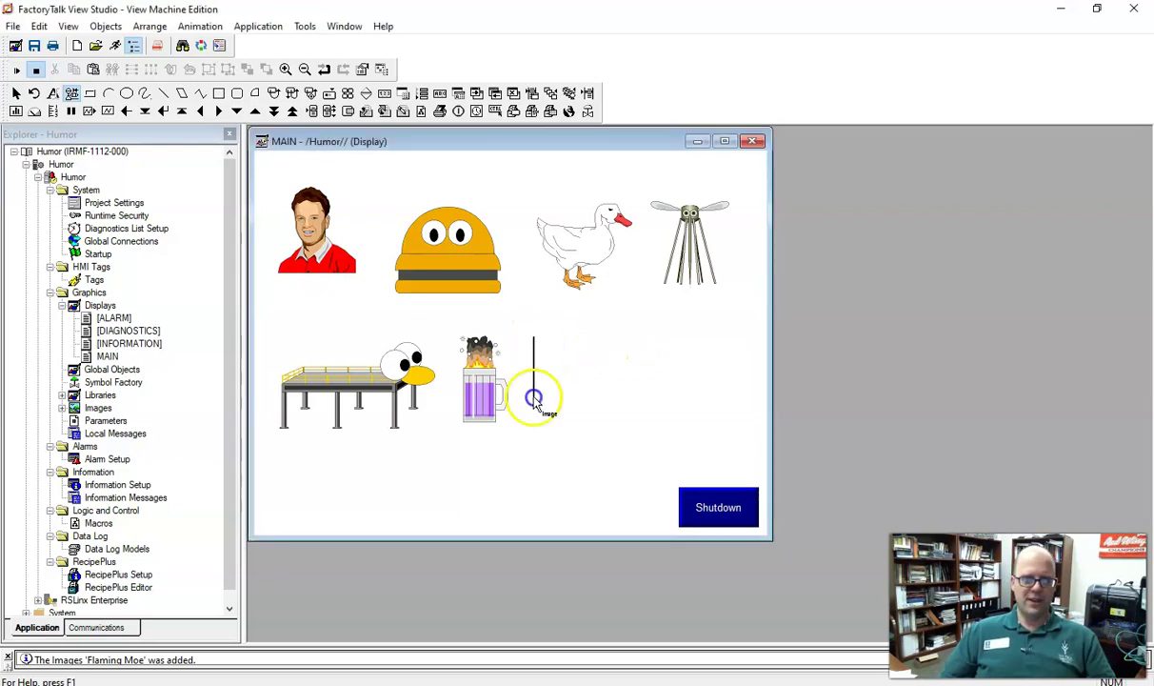
{"action": "left_click_drag", "start_coordinate": [598, 427], "coordinate": [633, 426]}
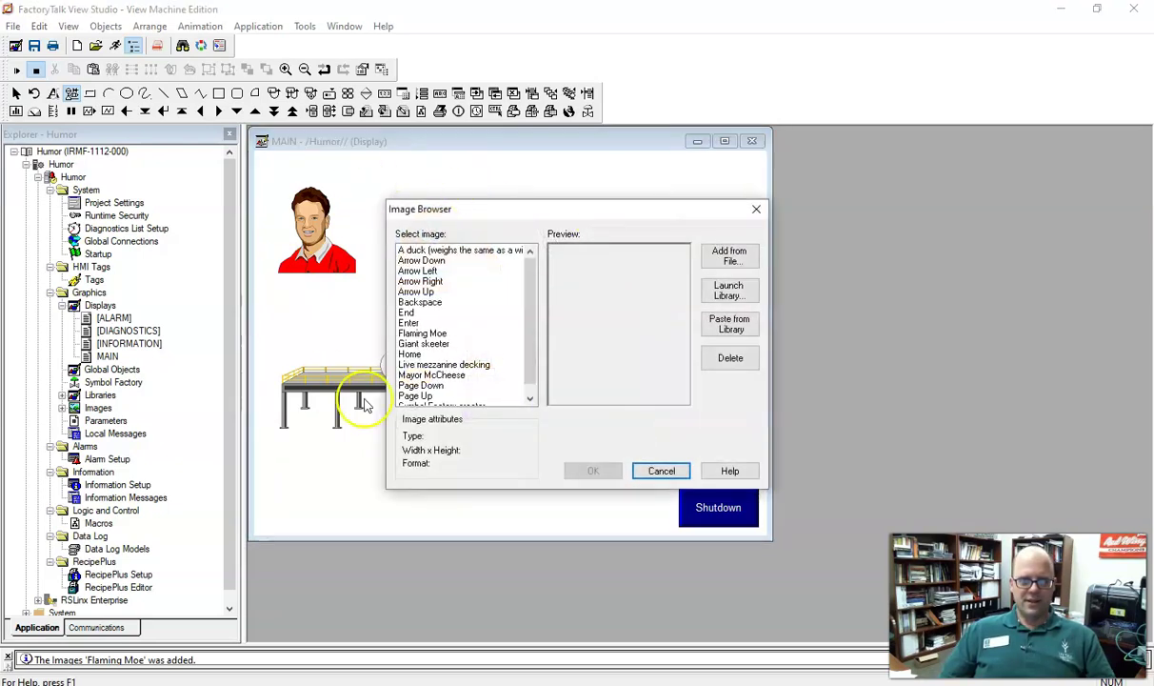
{"action": "left_click", "coordinate": [735, 296]}
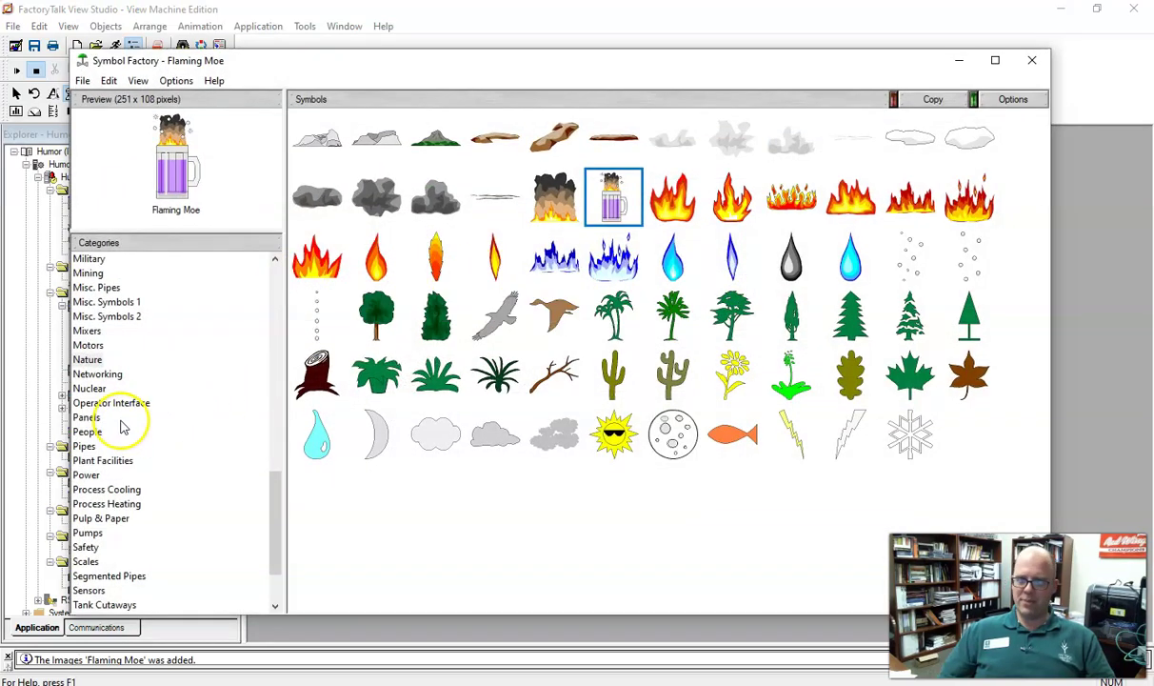
{"action": "left_click", "coordinate": [84, 445]}
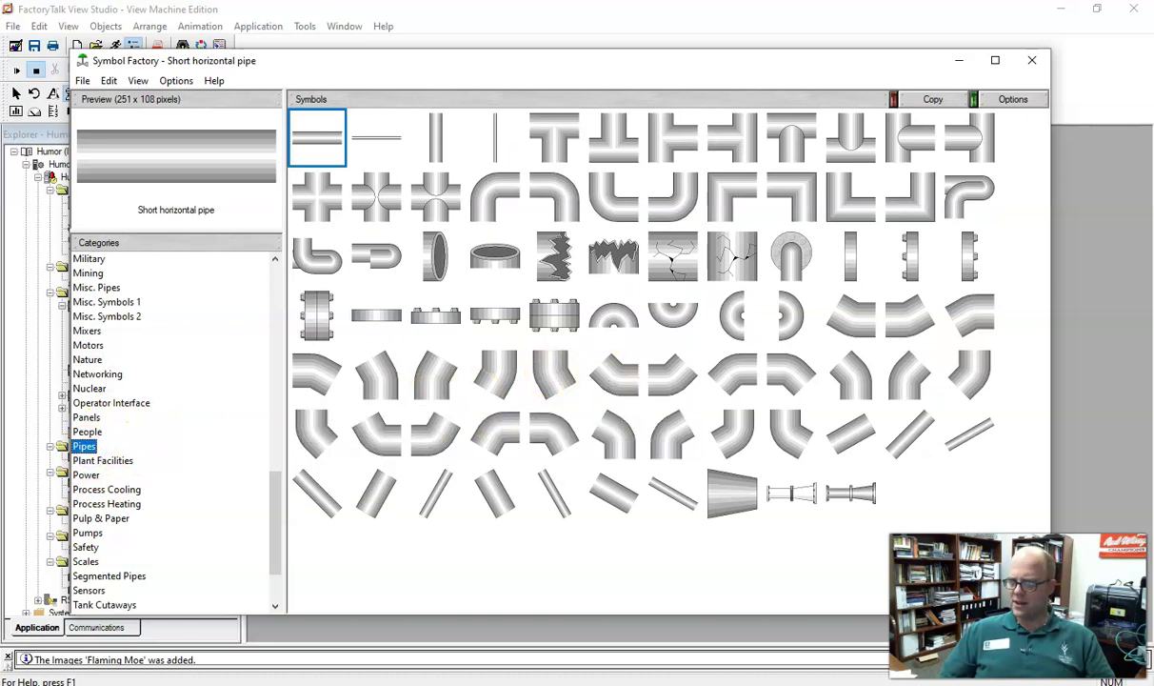
{"action": "scroll", "coordinate": [129, 330], "scroll_direction": "up", "scroll_amount": 4}
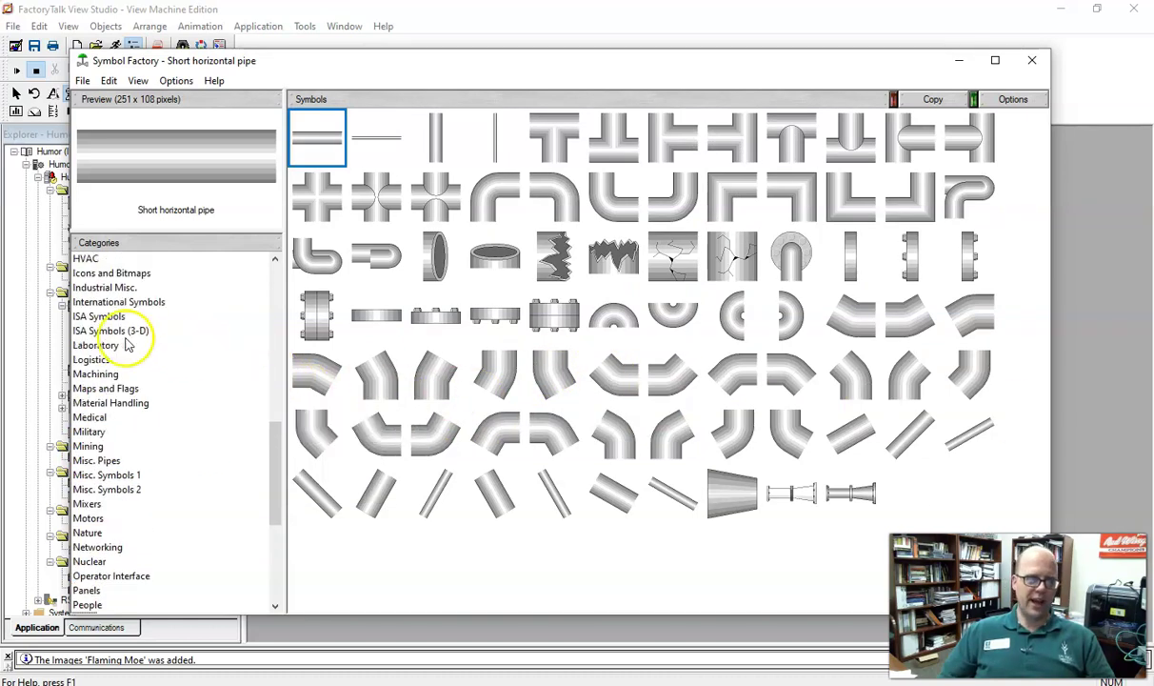
{"action": "scroll", "coordinate": [128, 335], "scroll_direction": "up", "scroll_amount": 8}
{"action": "scroll", "coordinate": [129, 343], "scroll_direction": "up", "scroll_amount": 5}
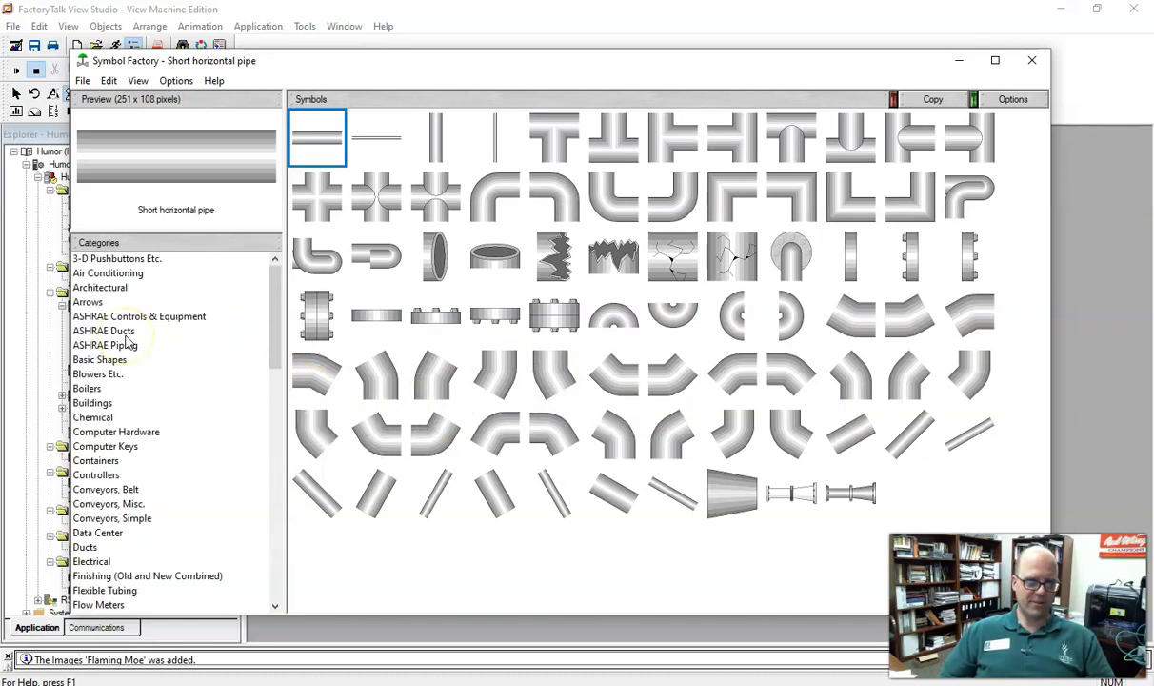
{"action": "left_click", "coordinate": [99, 346]}
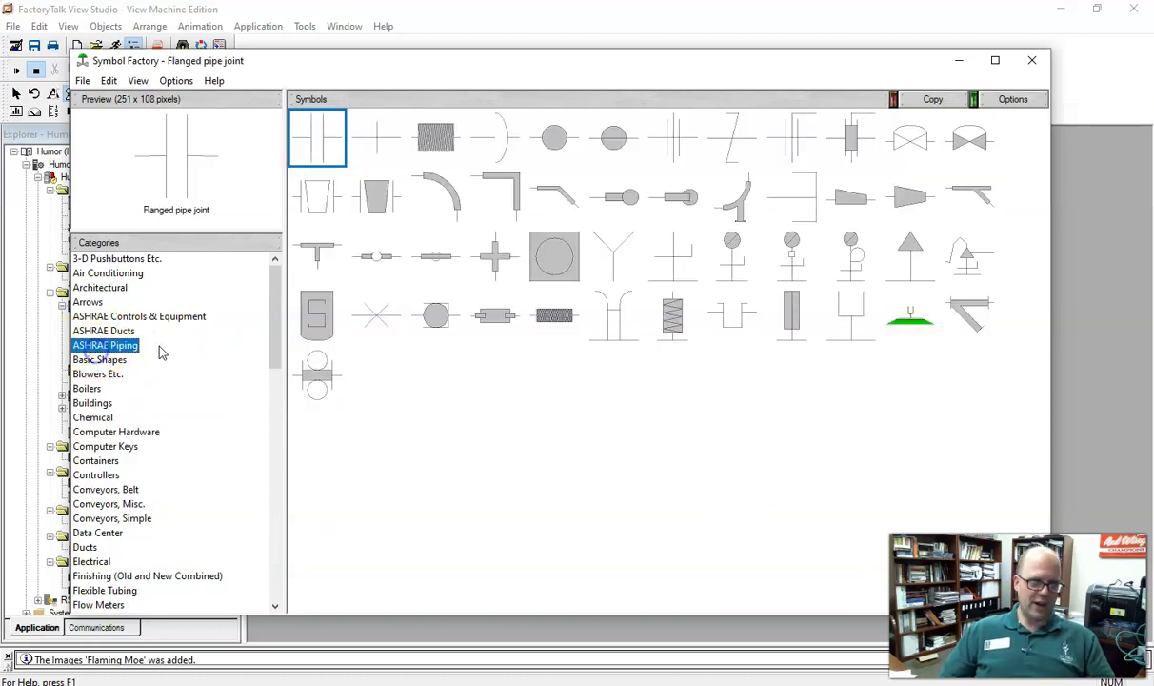
Copy the Football goalpost in as a project image under that name and place it on MAIN
{"action": "left_click", "coordinate": [896, 321]}
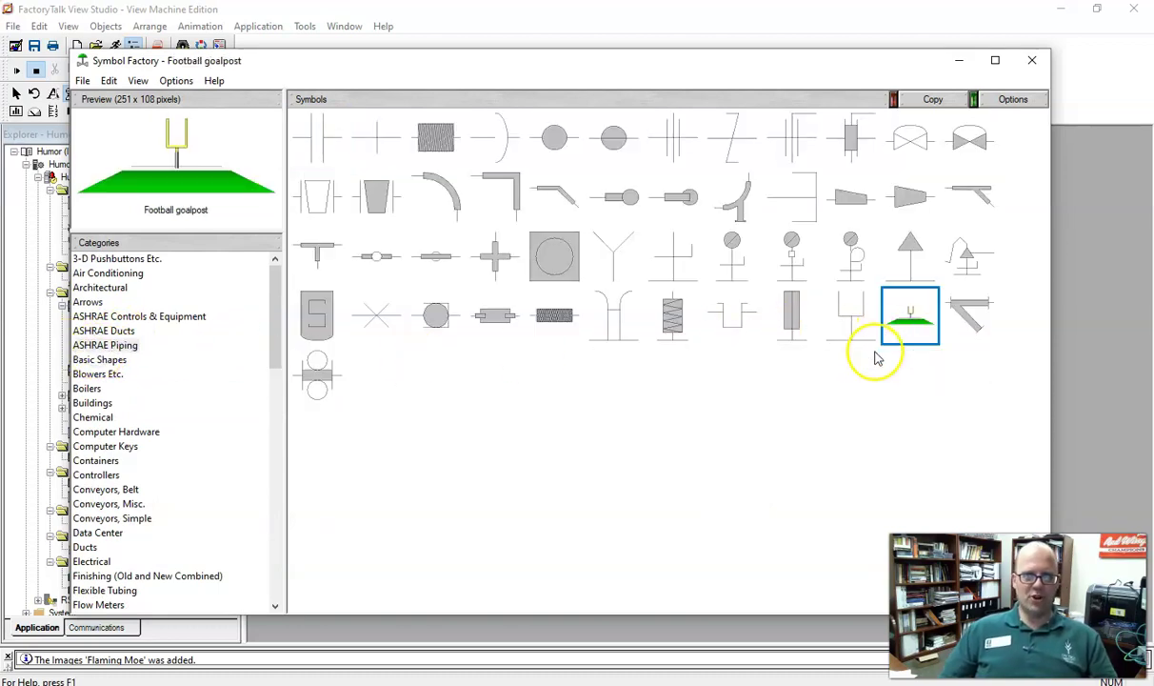
{"action": "left_click", "coordinate": [934, 100]}
{"action": "left_click", "coordinate": [731, 332]}
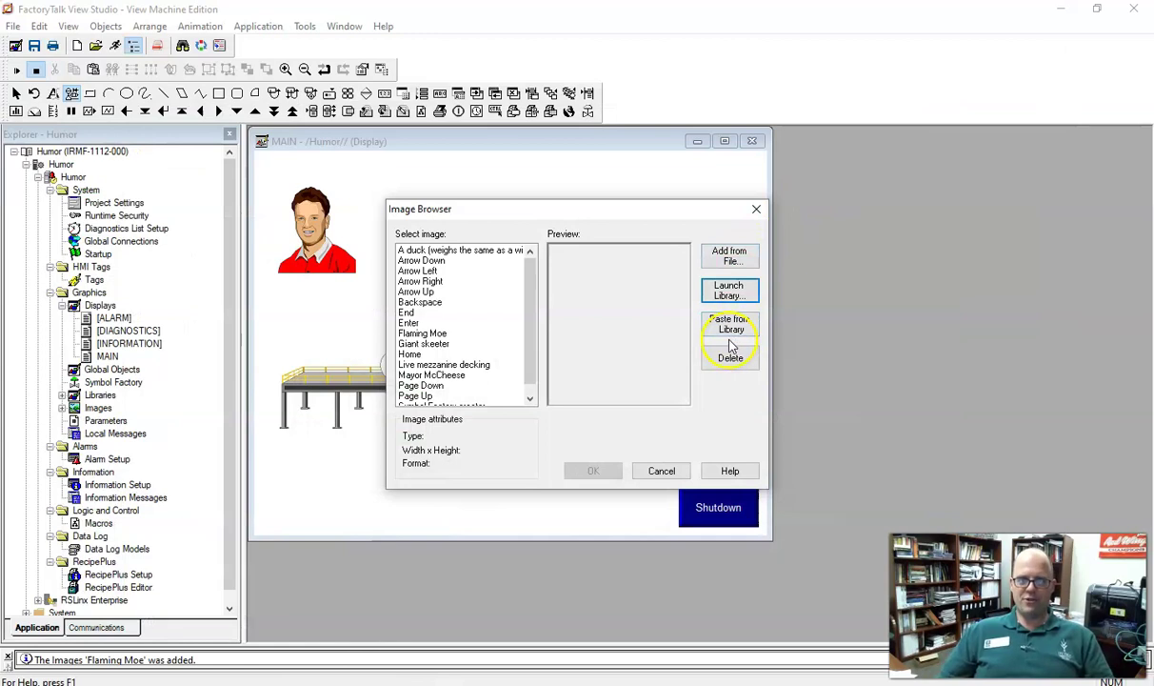
{"action": "left_click", "coordinate": [573, 376]}
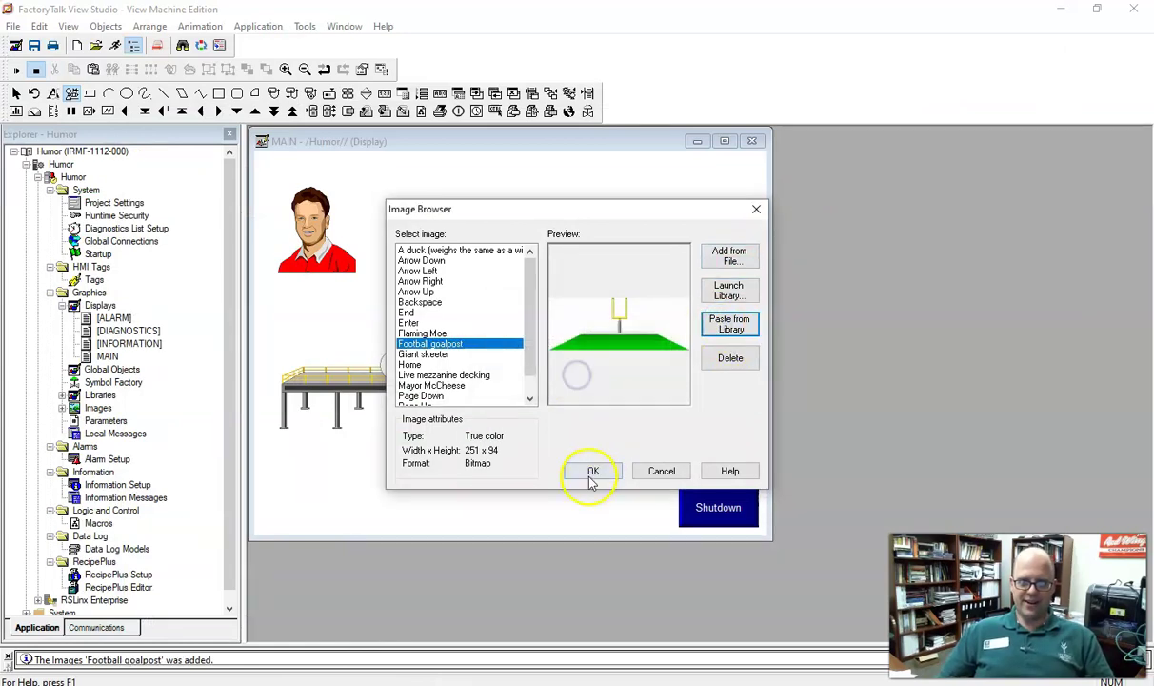
{"action": "left_click", "coordinate": [591, 475]}
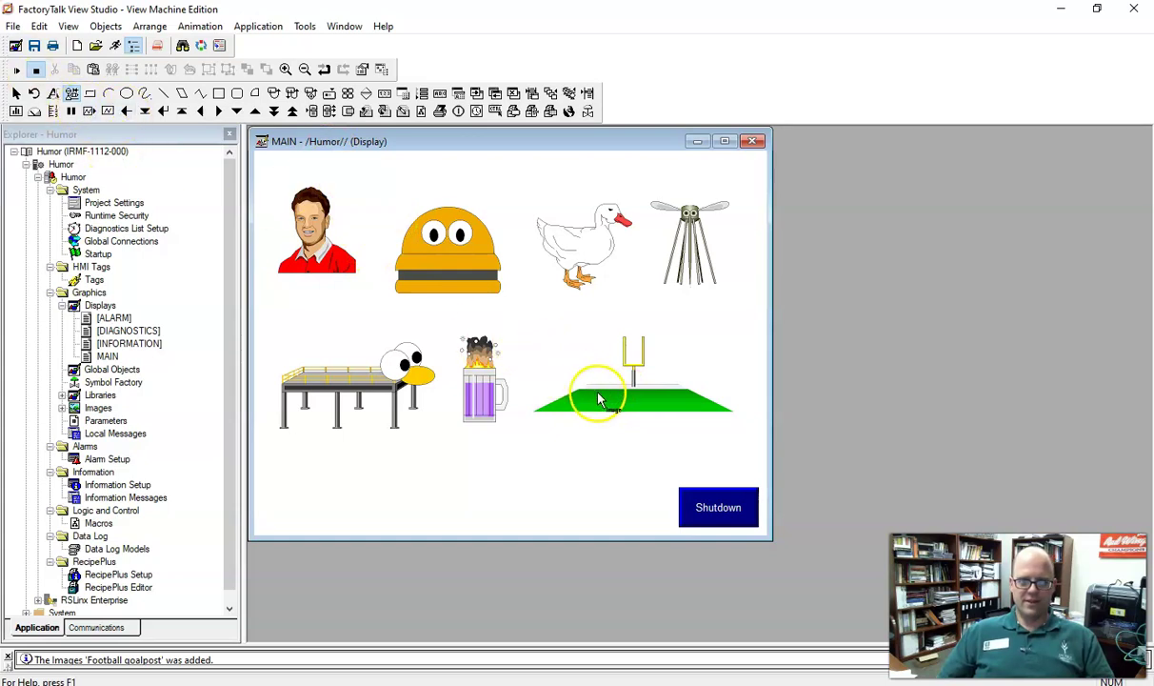
{"action": "mouse_move", "coordinate": [599, 395]}
{"action": "left_mouse_down"}
{"action": "mouse_move", "coordinate": [670, 415]}
{"action": "mouse_move", "coordinate": [694, 409]}
{"action": "left_mouse_up"}
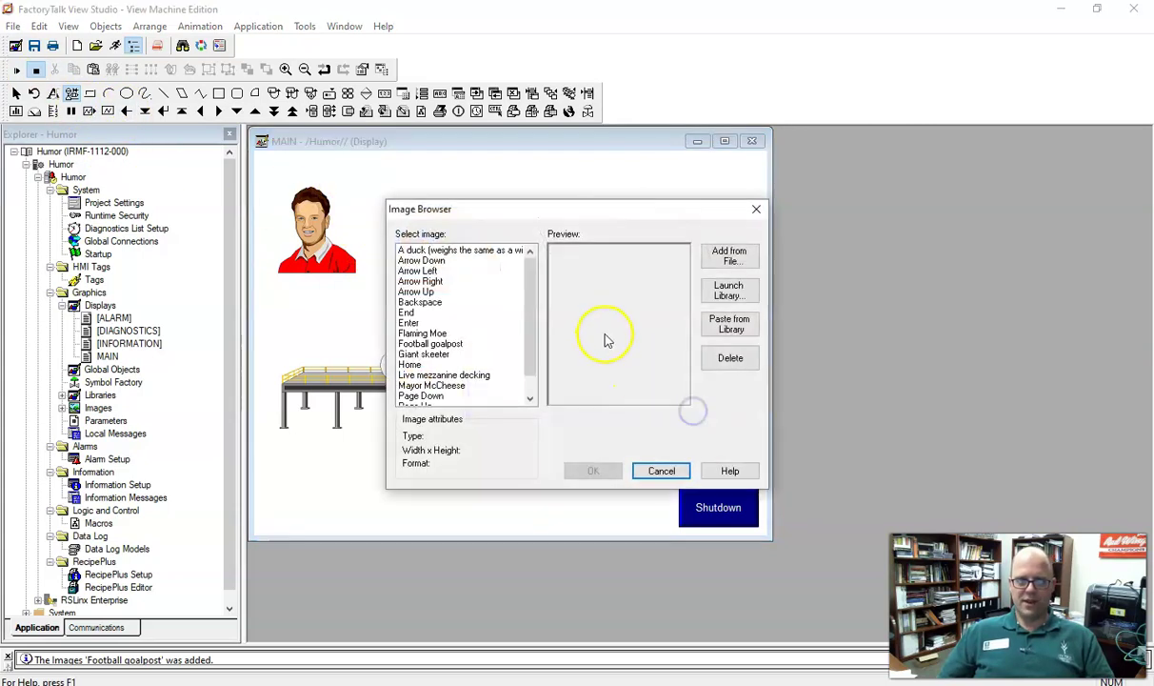
Open the symbol library and browse down through the categories to Medical
{"action": "left_click", "coordinate": [730, 290]}
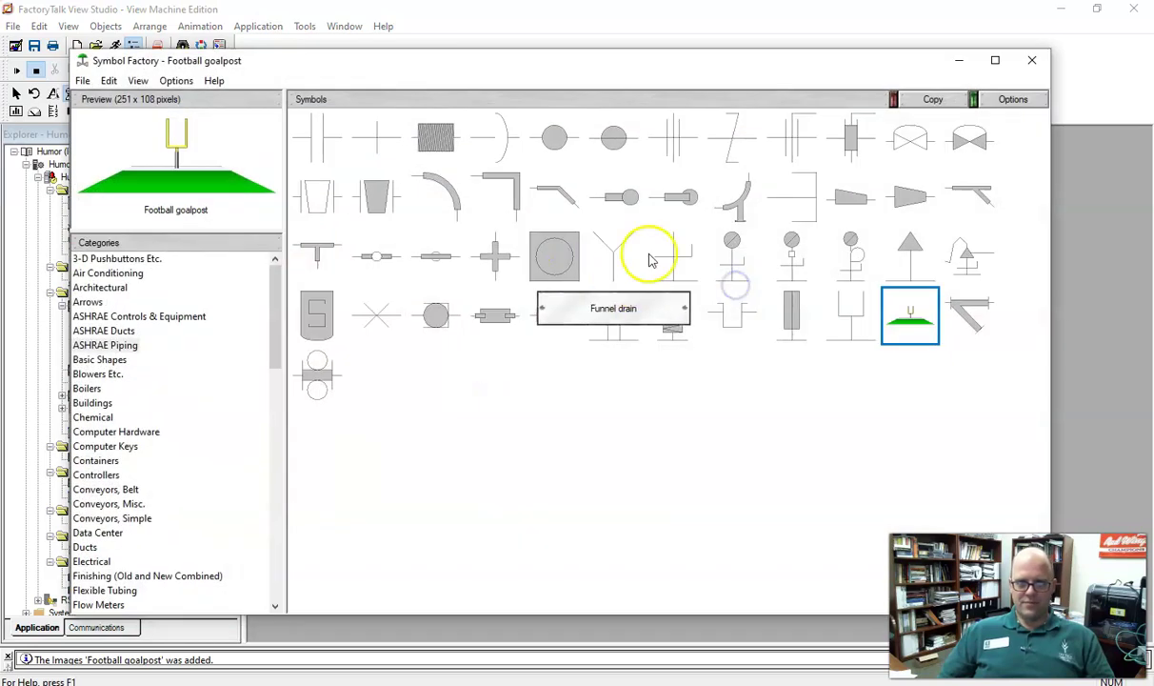
{"action": "scroll", "coordinate": [131, 436], "scroll_direction": "down", "scroll_amount": 1}
{"action": "scroll", "coordinate": [128, 443], "scroll_direction": "down", "scroll_amount": 2}
{"action": "scroll", "coordinate": [119, 471], "scroll_direction": "down", "scroll_amount": 1}
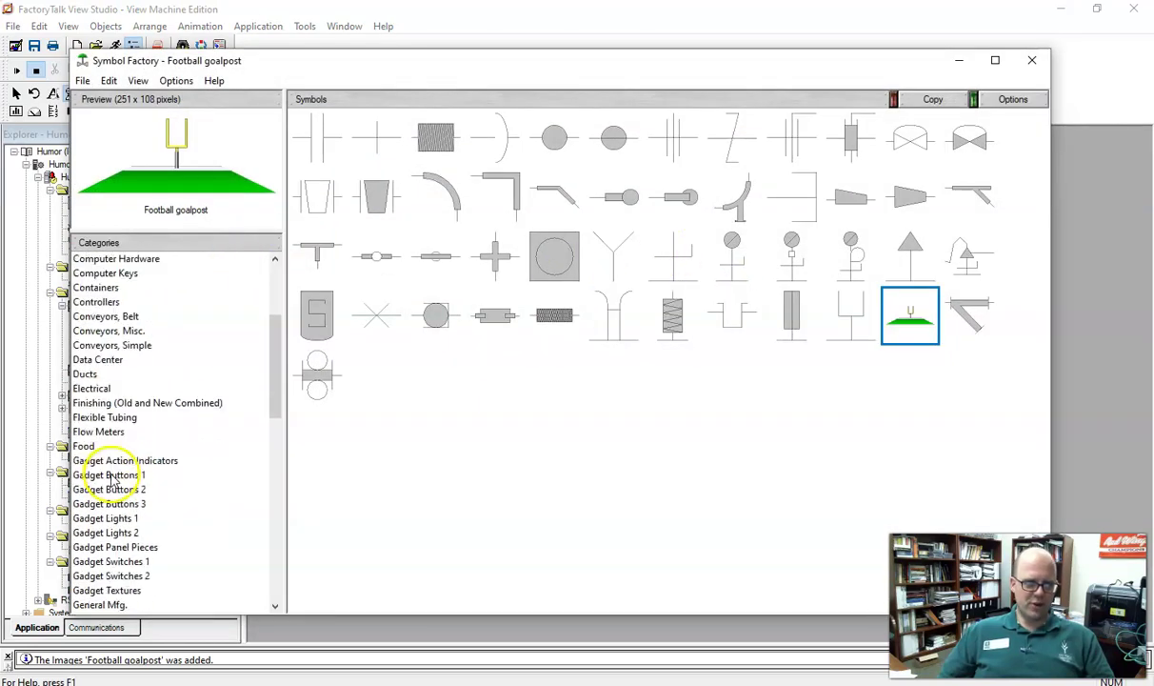
{"action": "scroll", "coordinate": [112, 481], "scroll_direction": "down", "scroll_amount": 1}
{"action": "scroll", "coordinate": [108, 484], "scroll_direction": "down", "scroll_amount": 2}
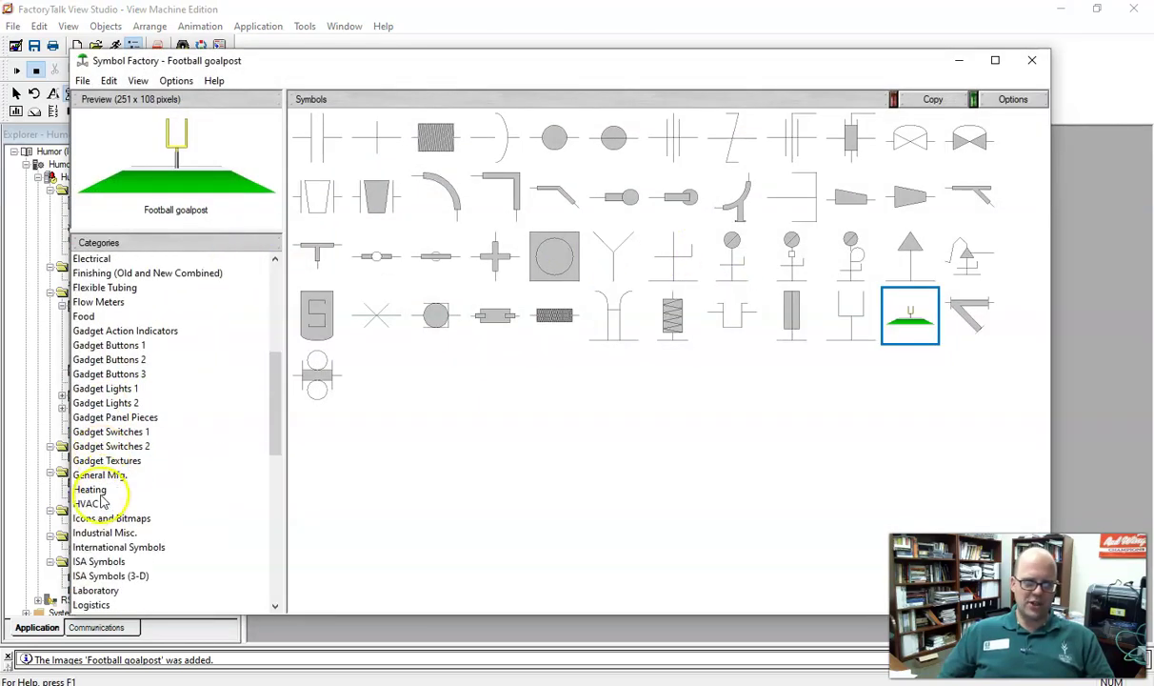
{"action": "scroll", "coordinate": [100, 485], "scroll_direction": "down", "scroll_amount": 1}
{"action": "scroll", "coordinate": [100, 486], "scroll_direction": "down", "scroll_amount": 2}
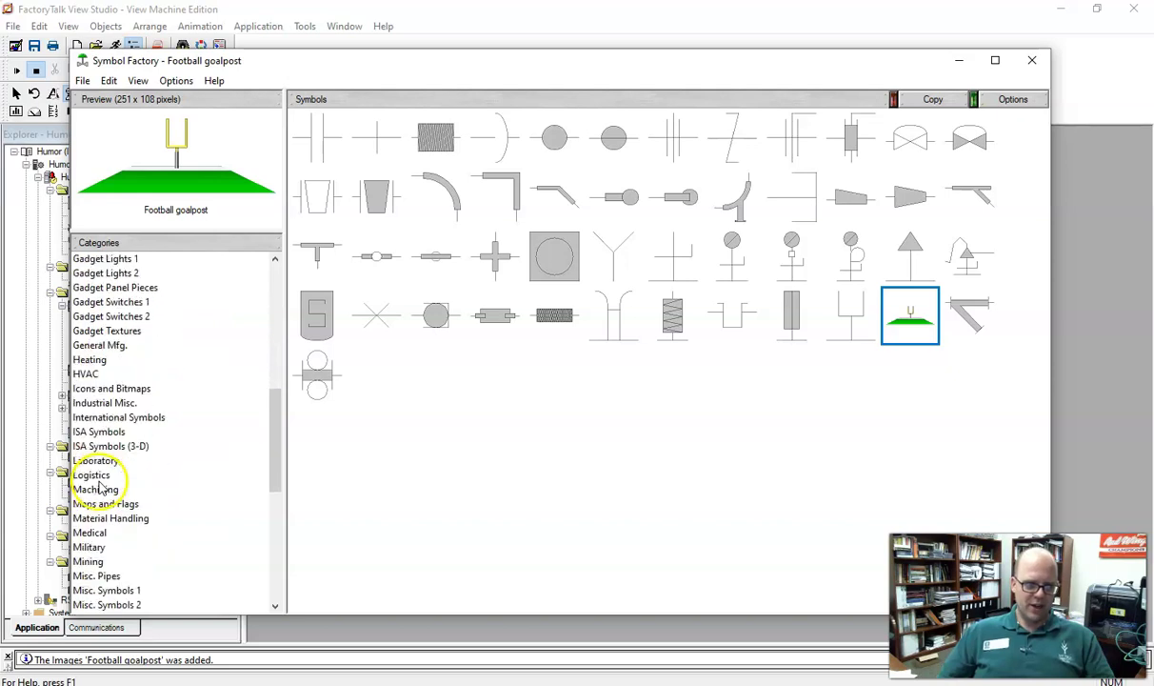
{"action": "left_click", "coordinate": [95, 533]}
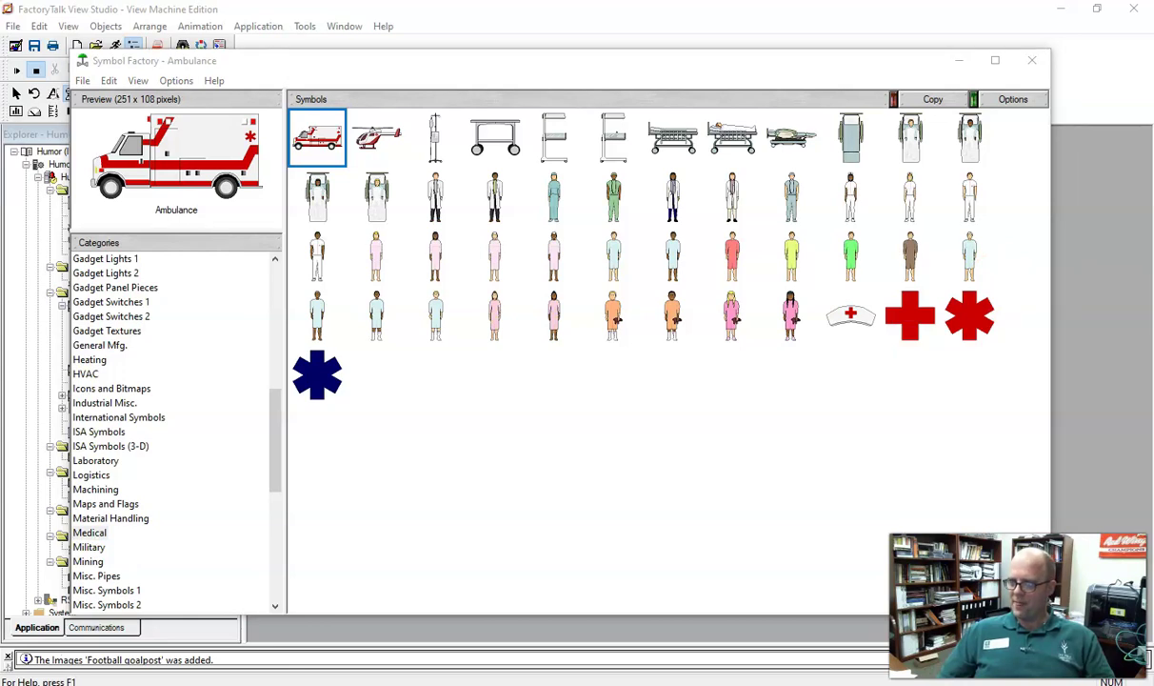
{"action": "scroll", "coordinate": [114, 438], "scroll_direction": "up", "scroll_amount": 1}
{"action": "scroll", "coordinate": [114, 439], "scroll_direction": "up", "scroll_amount": 1}
Copy 'Boyz in the vent hood' from the HVAC symbols in as a project image
{"action": "left_click", "coordinate": [93, 462]}
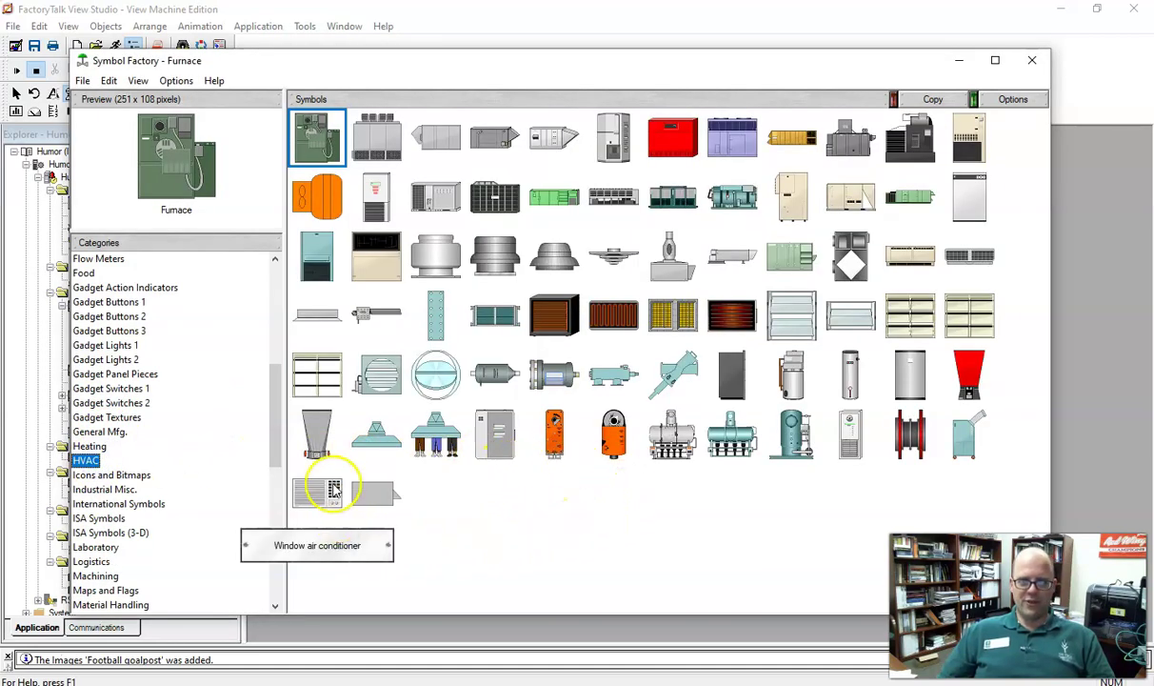
{"action": "left_click", "coordinate": [434, 444]}
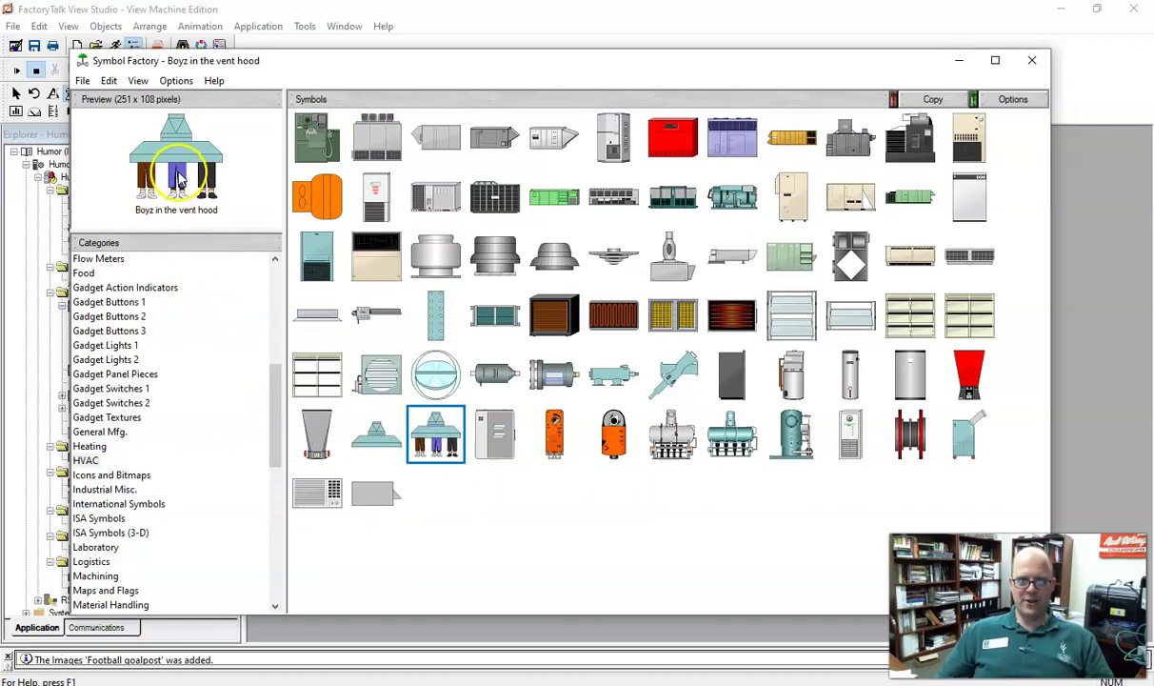
{"action": "left_click", "coordinate": [937, 98]}
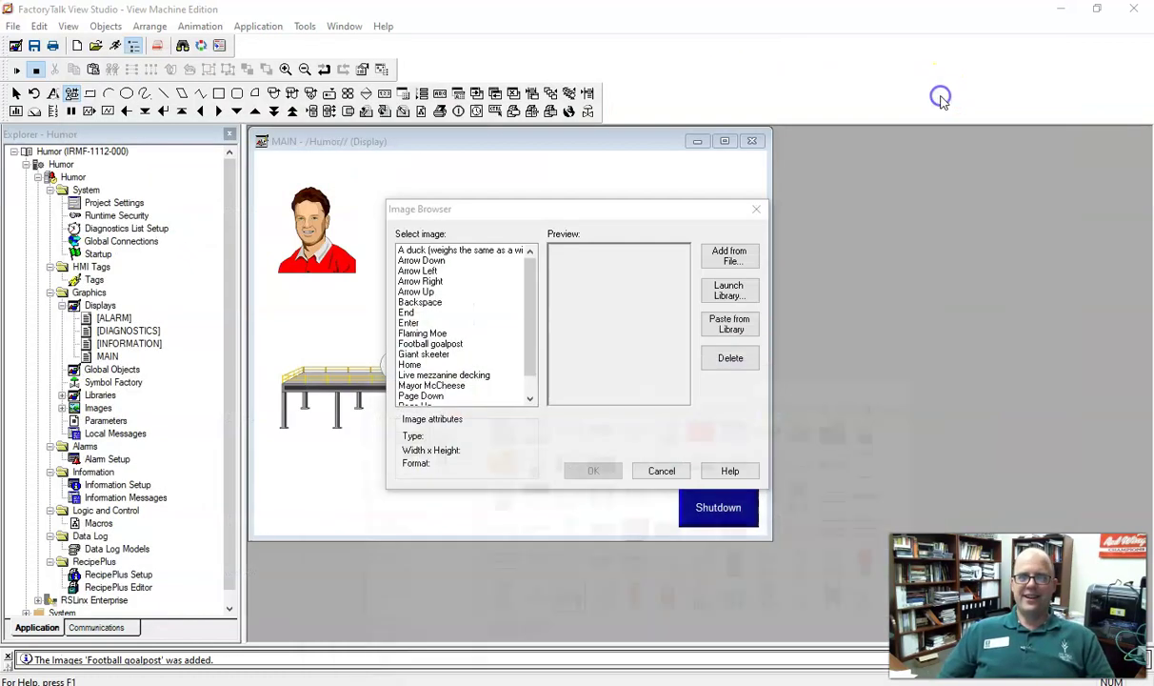
{"action": "left_click", "coordinate": [730, 325]}
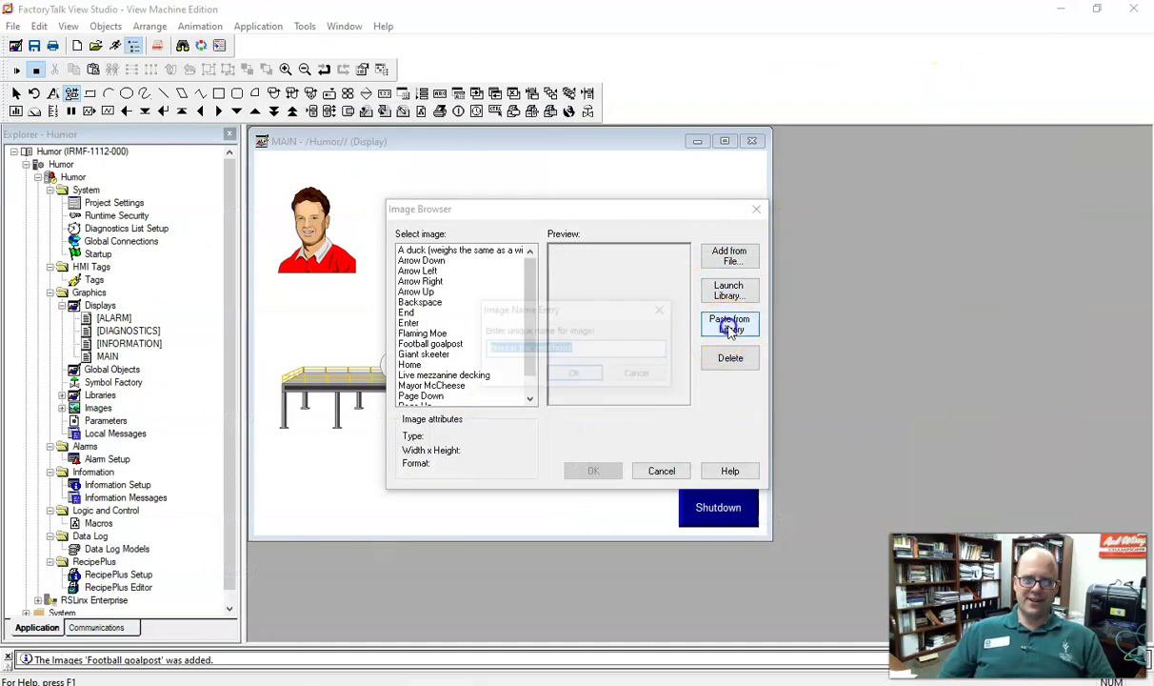
{"action": "left_click", "coordinate": [557, 368]}
Place the vent-hood boys image and move it to the lower-left, below the mezzanine deck
{"action": "left_click", "coordinate": [592, 470]}
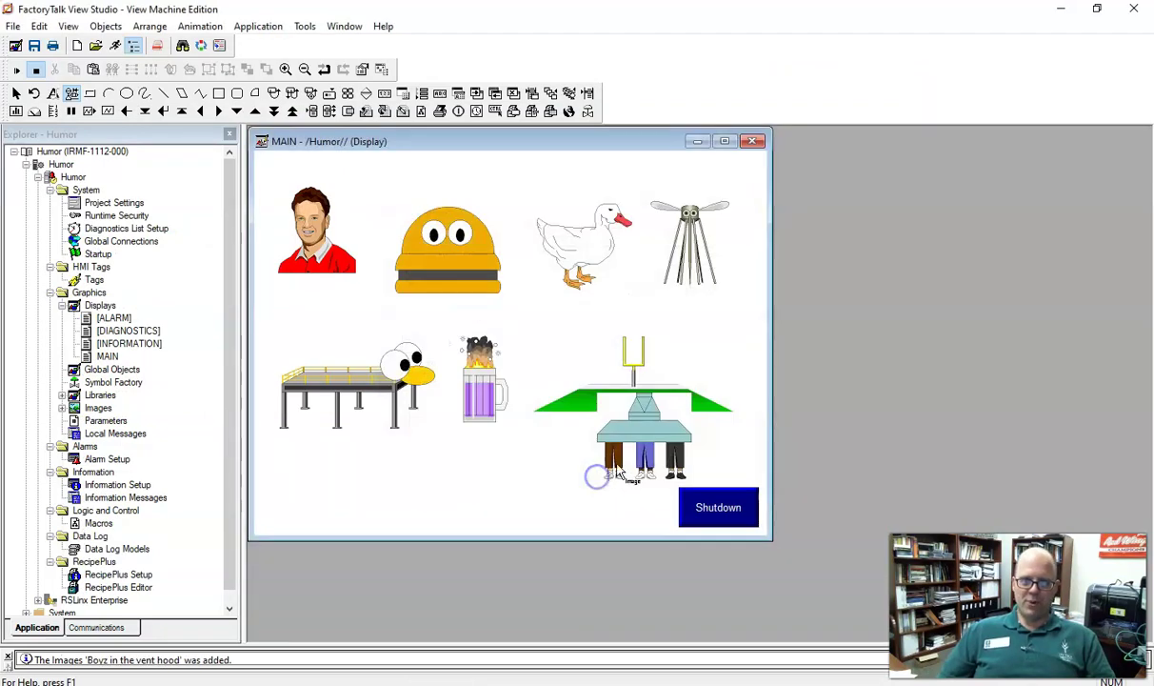
{"action": "left_click", "coordinate": [483, 479]}
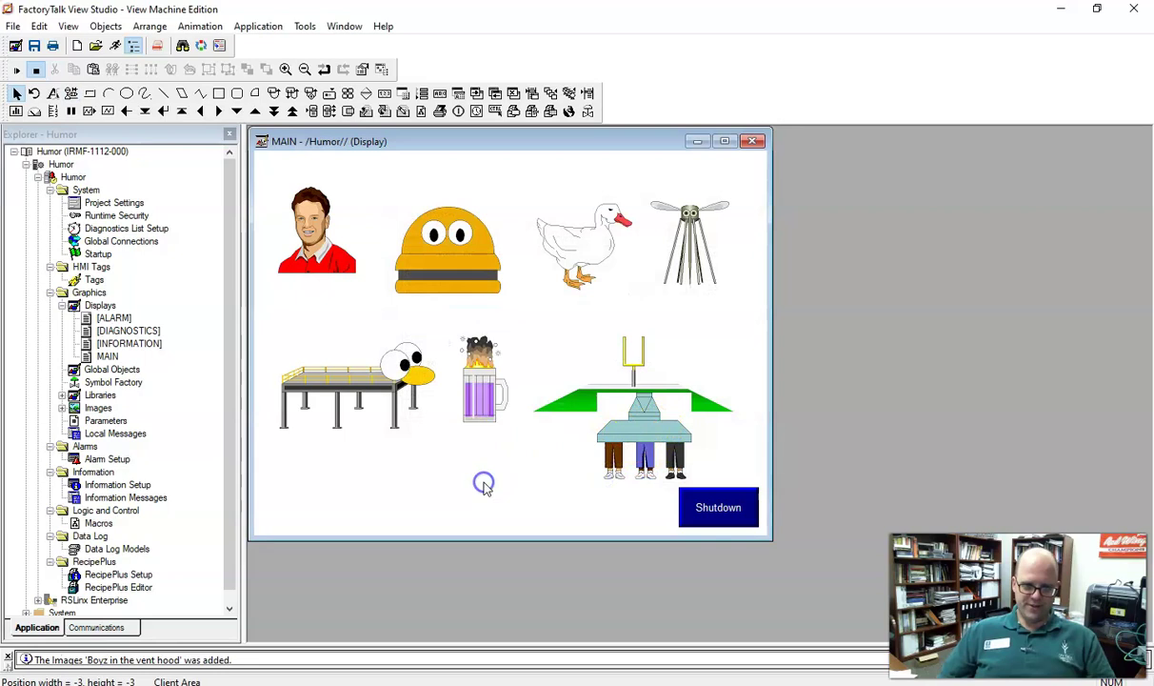
{"action": "left_click_drag", "start_coordinate": [639, 460], "coordinate": [330, 510]}
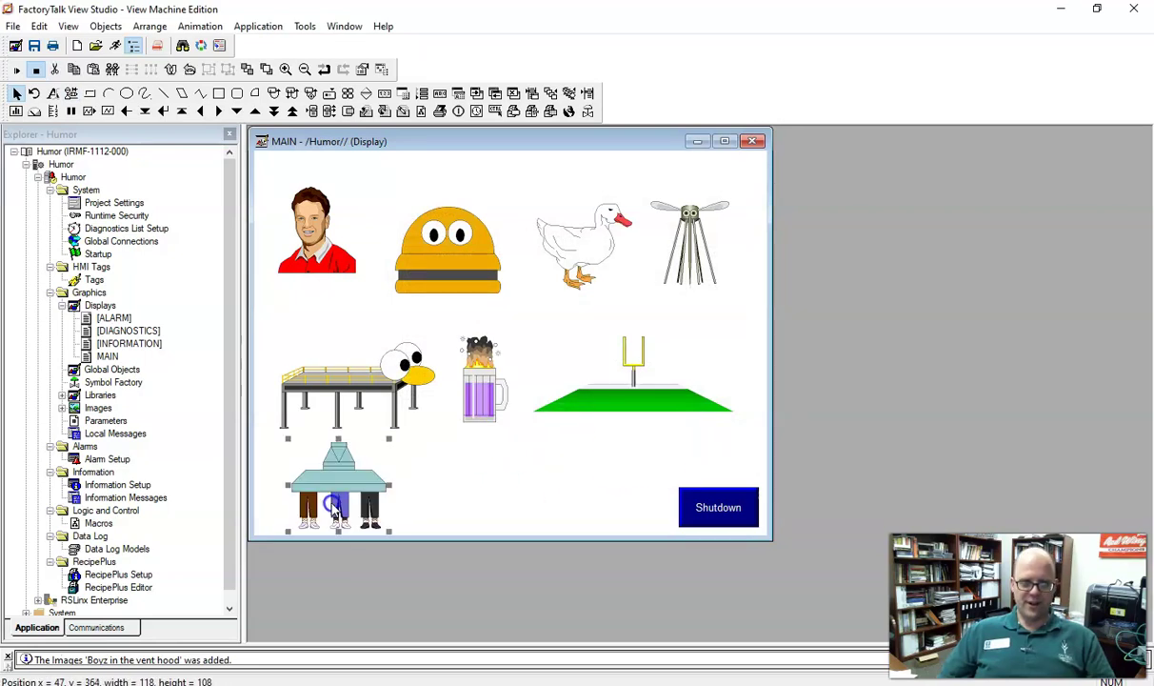
{"action": "left_click_drag", "start_coordinate": [353, 497], "coordinate": [348, 497]}
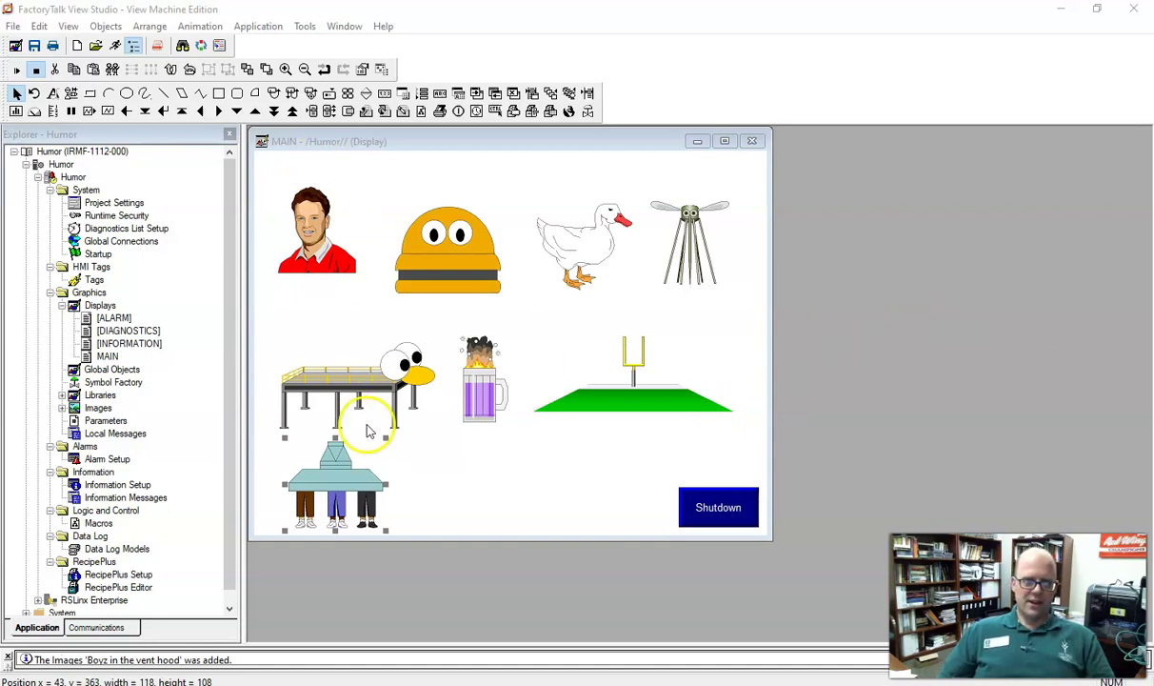
{"action": "left_click", "coordinate": [71, 93]}
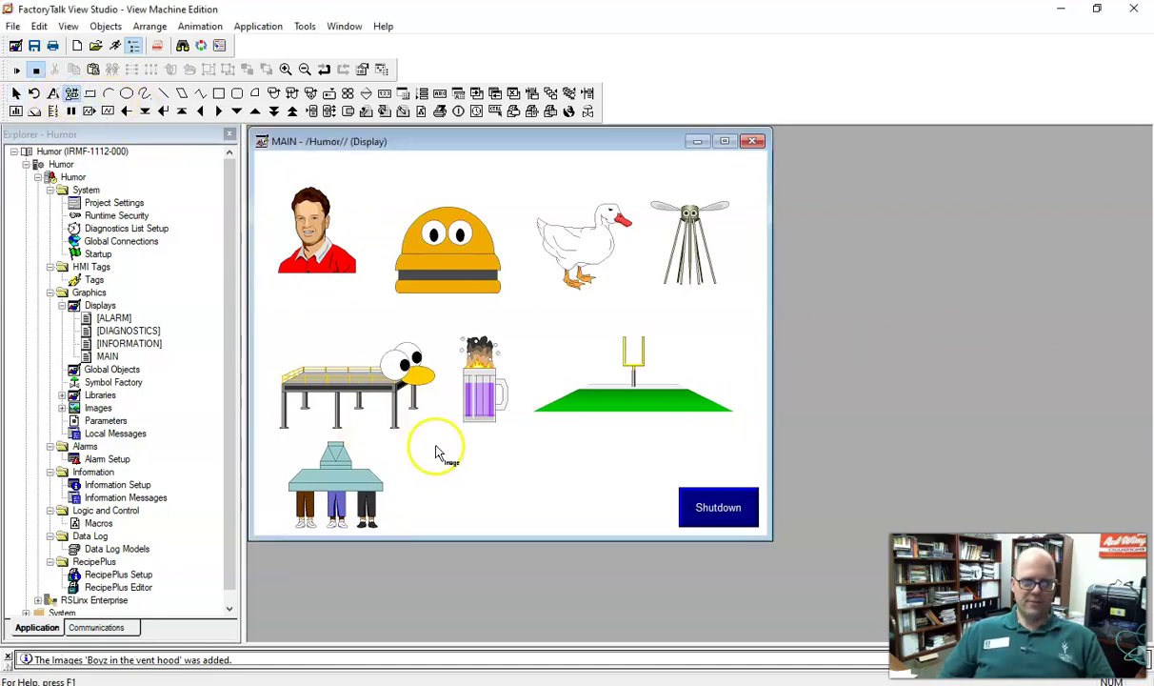
Frame a spot right of the vent-hood boys and choose Ace Explorer from the Power symbols
{"action": "left_click_drag", "start_coordinate": [424, 452], "coordinate": [525, 531]}
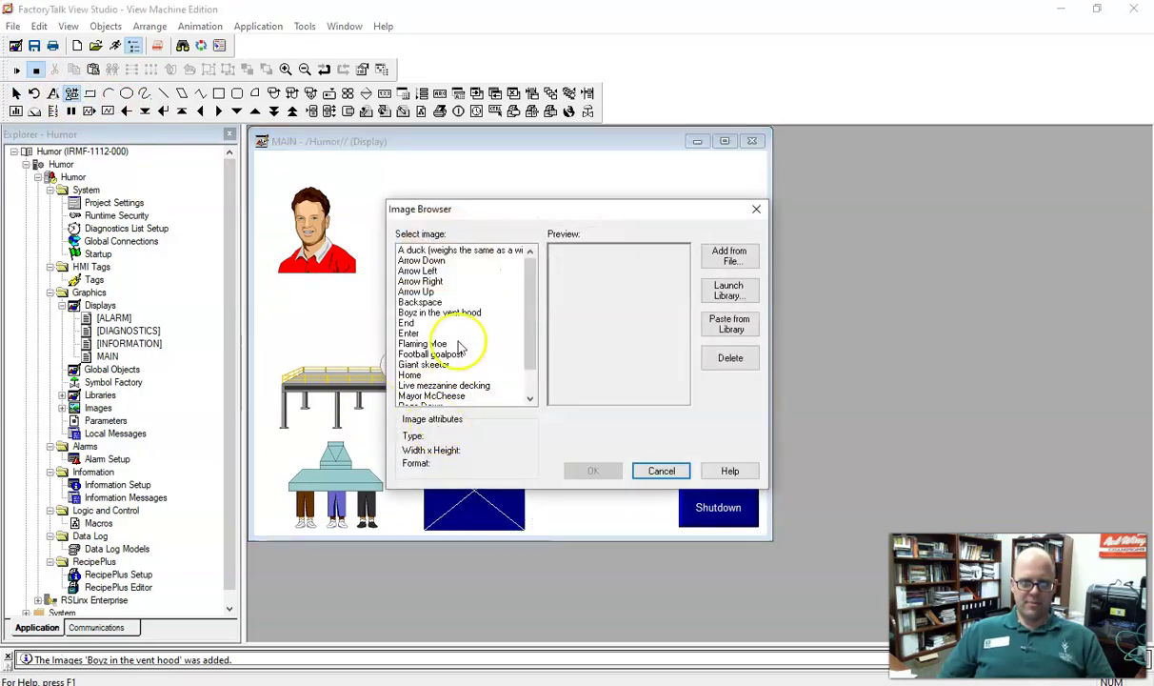
{"action": "left_click", "coordinate": [730, 291]}
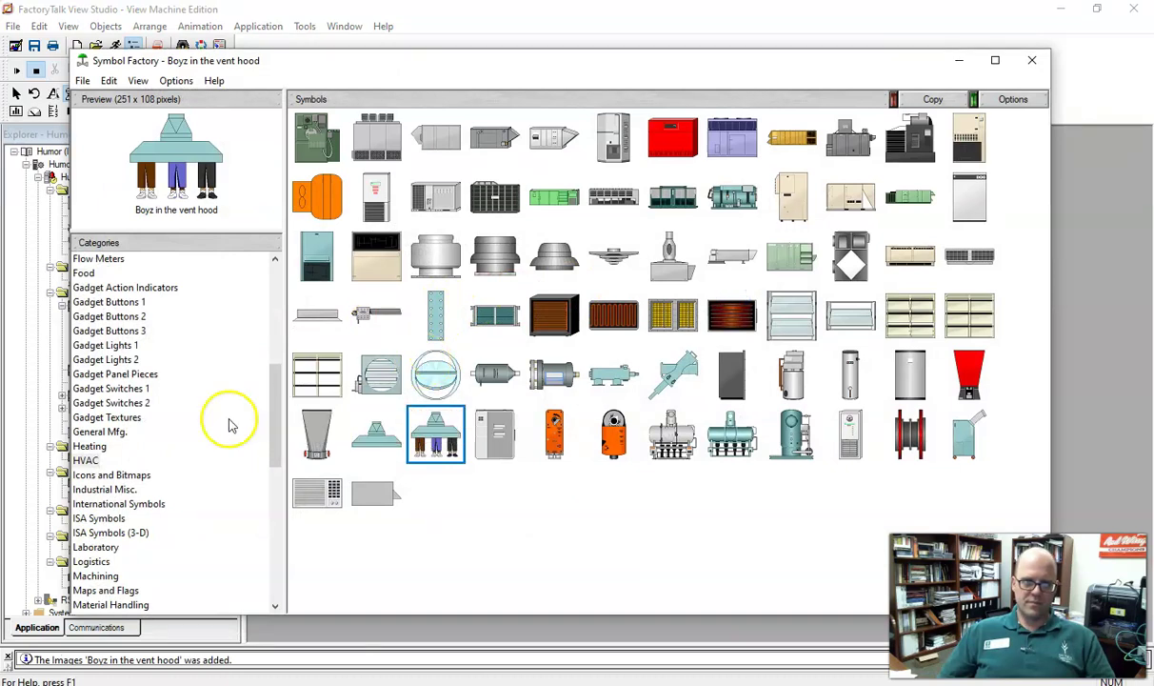
{"action": "scroll", "coordinate": [229, 424], "scroll_direction": "down", "scroll_amount": 7}
{"action": "scroll", "coordinate": [198, 431], "scroll_direction": "down", "scroll_amount": 4}
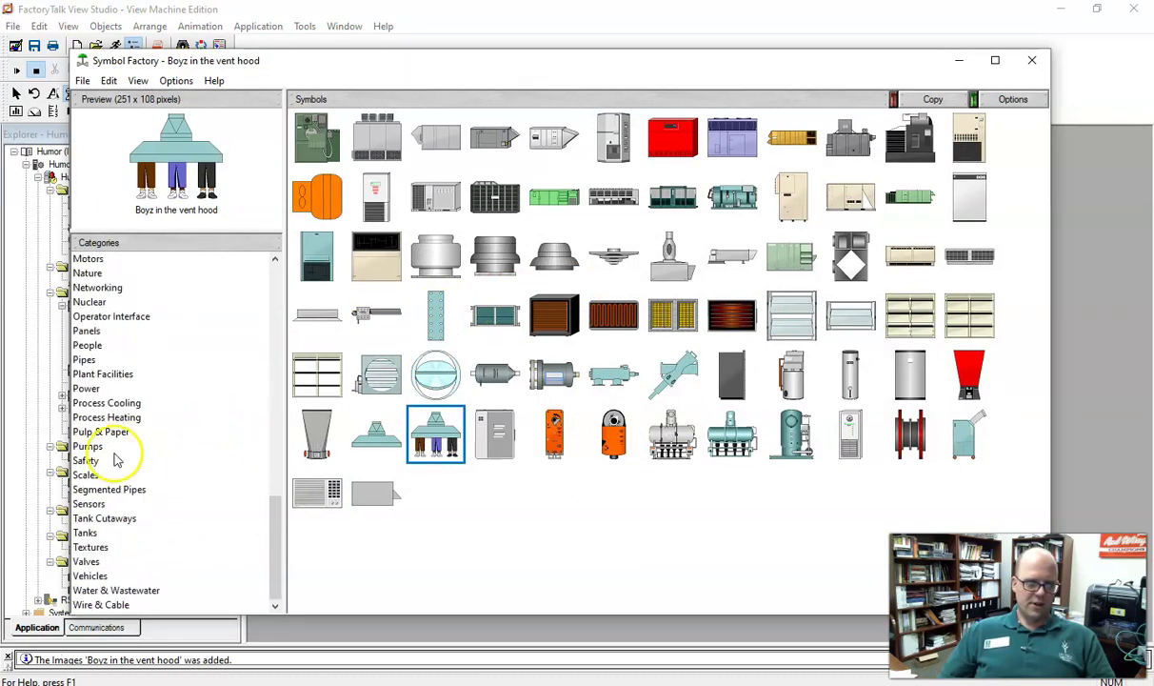
{"action": "left_click", "coordinate": [87, 389]}
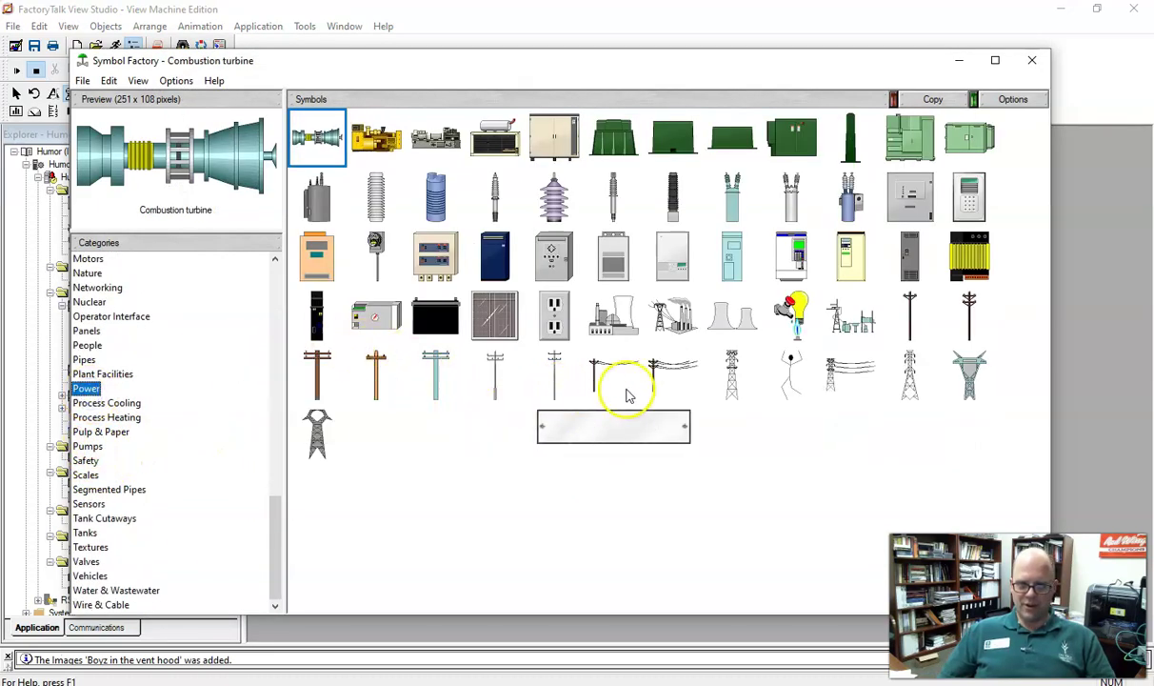
{"action": "left_click", "coordinate": [783, 379]}
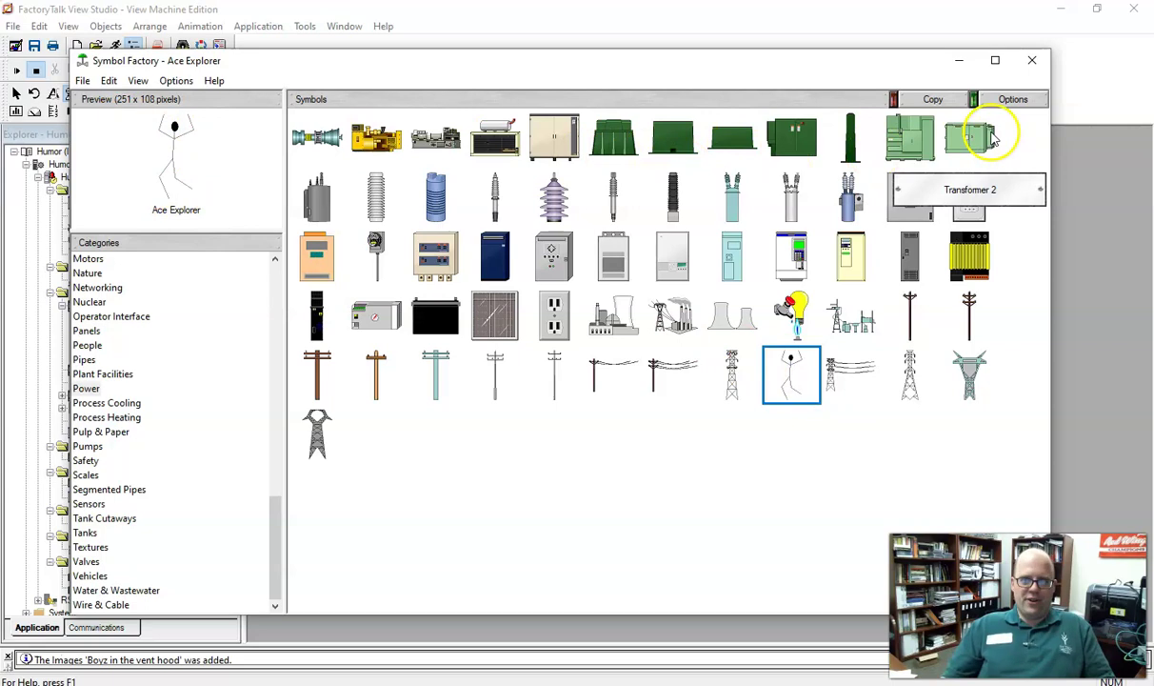
Copy Ace Explorer into the image list, accept its name, and place it on MAIN
{"action": "left_click", "coordinate": [924, 101]}
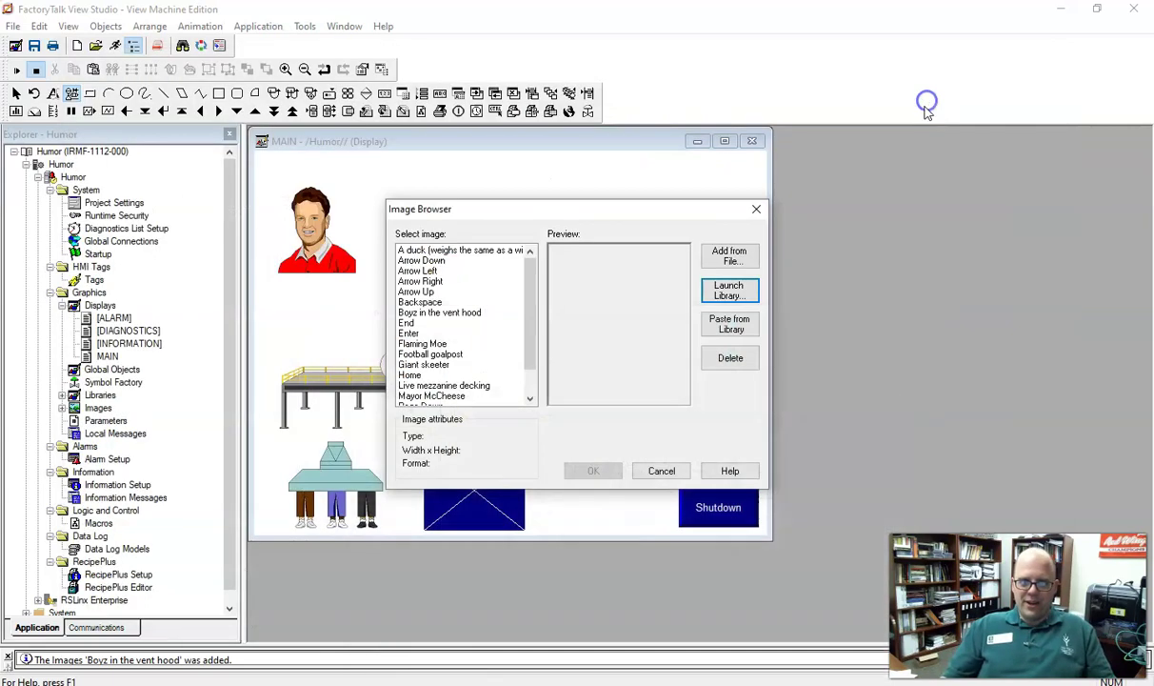
{"action": "left_click", "coordinate": [724, 326]}
{"action": "left_click", "coordinate": [571, 375]}
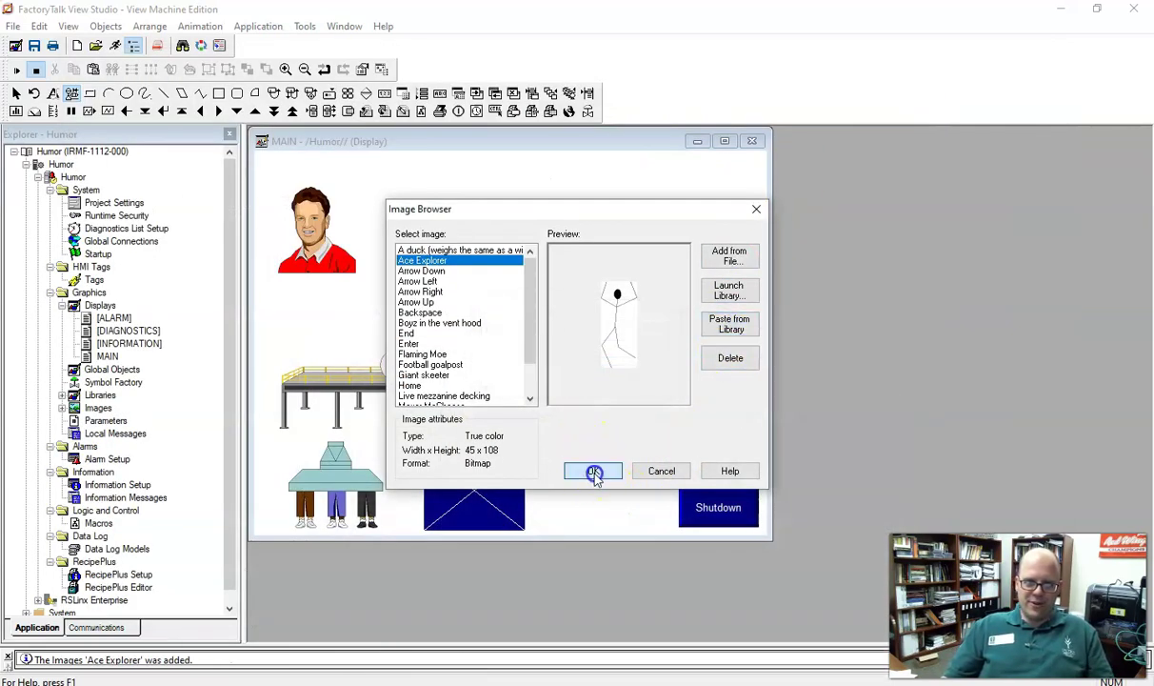
{"action": "left_click", "coordinate": [595, 472]}
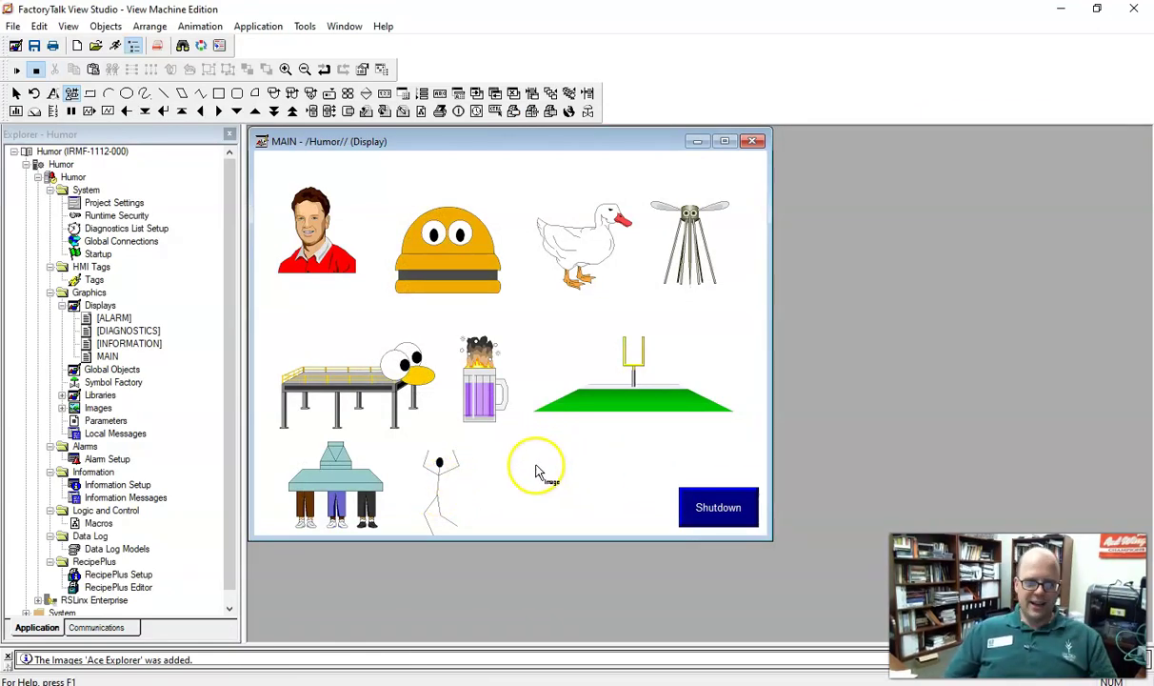
{"action": "left_click_drag", "start_coordinate": [513, 452], "coordinate": [635, 528]}
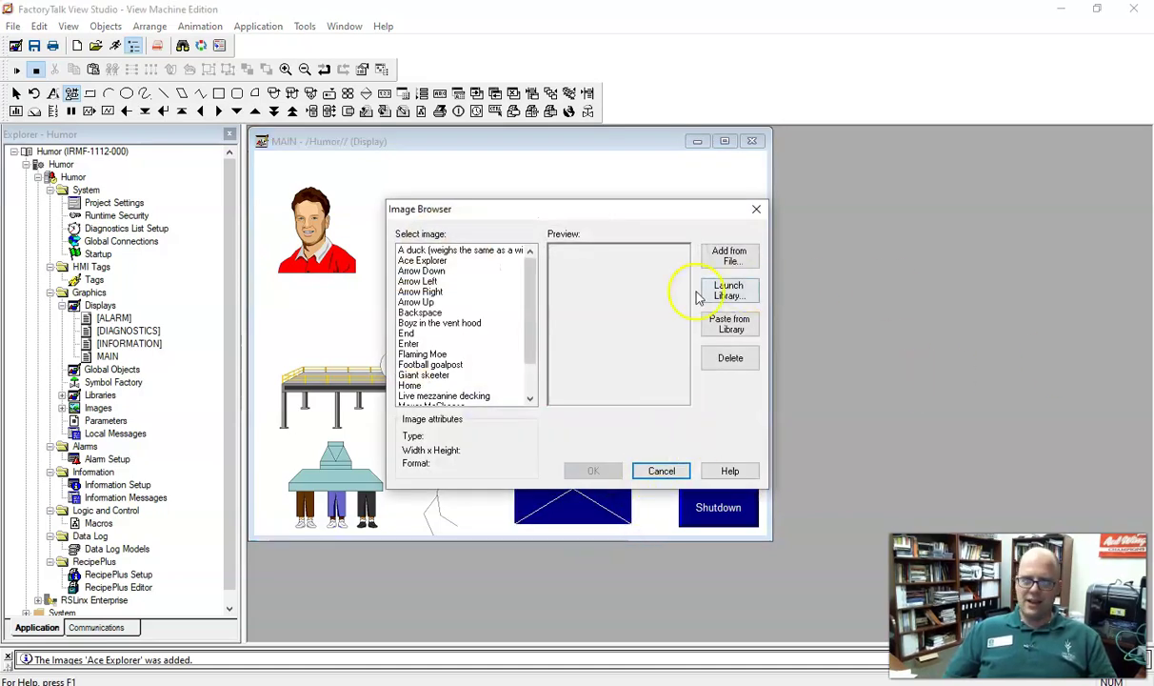
Find and select the Colin photo in the Icons and Bitmaps symbols
{"action": "left_click", "coordinate": [730, 289]}
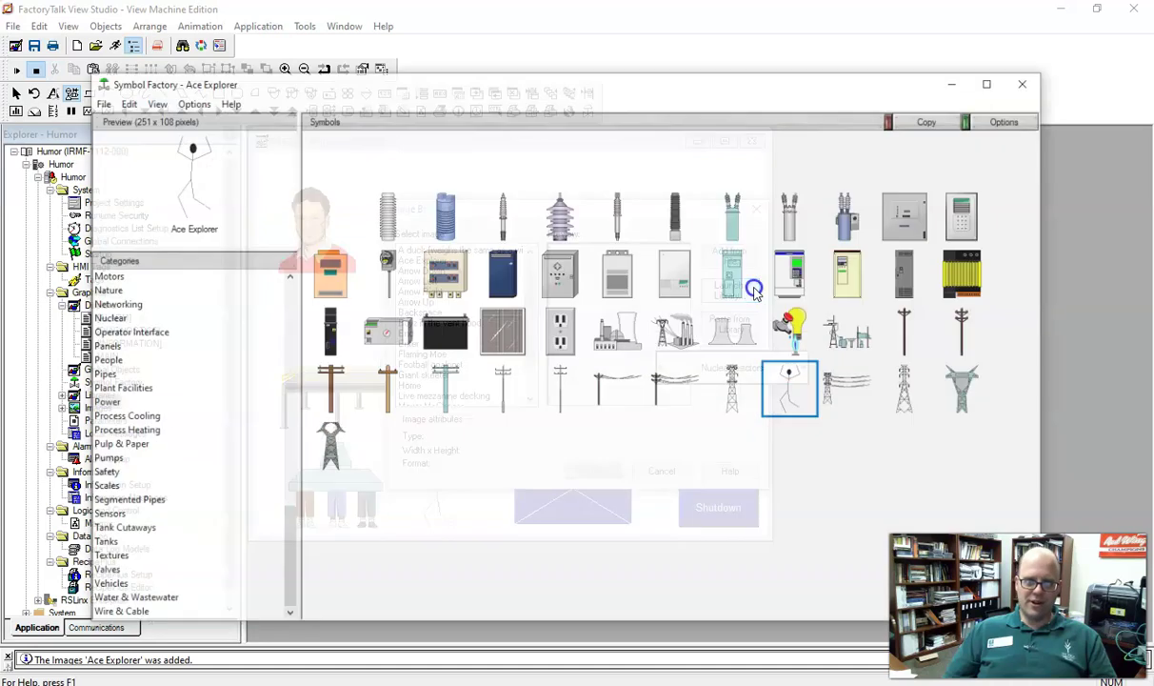
{"action": "scroll", "coordinate": [129, 412], "scroll_direction": "up", "scroll_amount": 4}
{"action": "scroll", "coordinate": [143, 412], "scroll_direction": "down", "scroll_amount": 1}
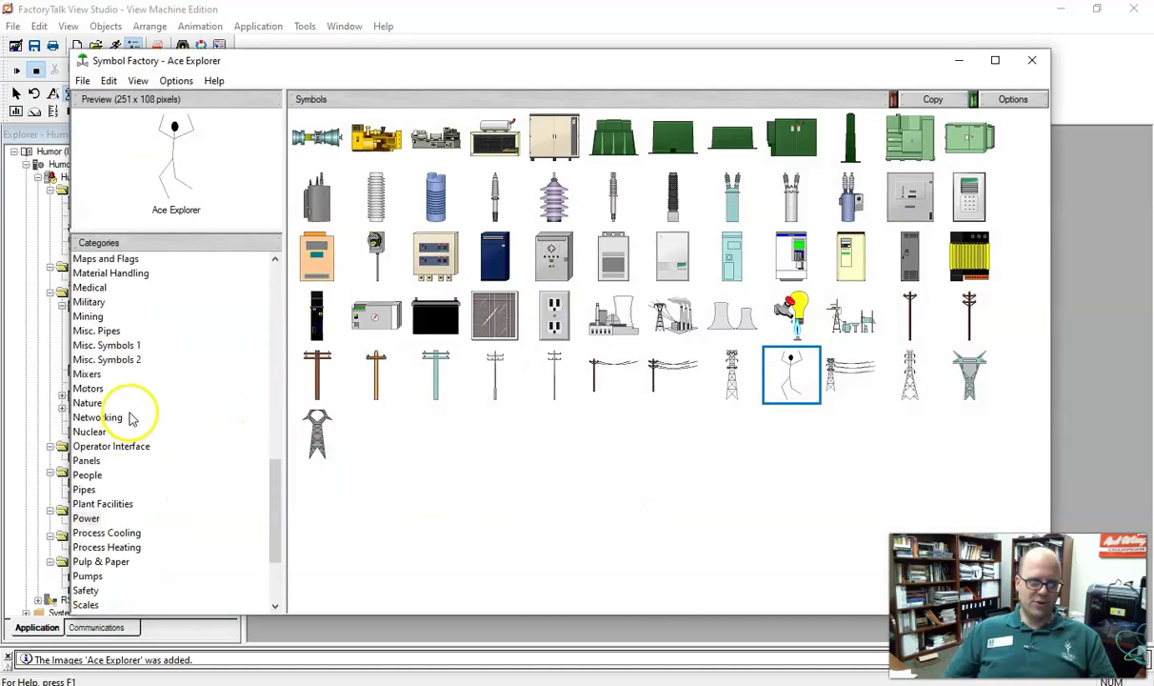
{"action": "scroll", "coordinate": [131, 415], "scroll_direction": "up", "scroll_amount": 1}
{"action": "scroll", "coordinate": [130, 410], "scroll_direction": "up", "scroll_amount": 1}
{"action": "scroll", "coordinate": [131, 407], "scroll_direction": "up", "scroll_amount": 2}
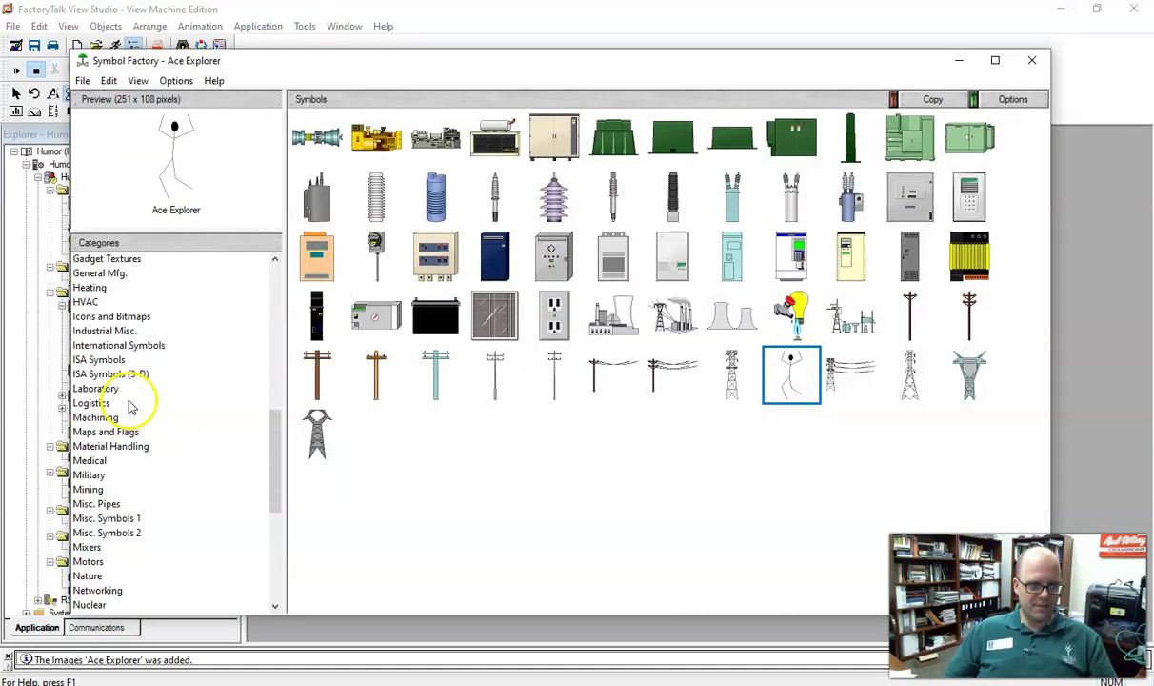
{"action": "left_click", "coordinate": [113, 315]}
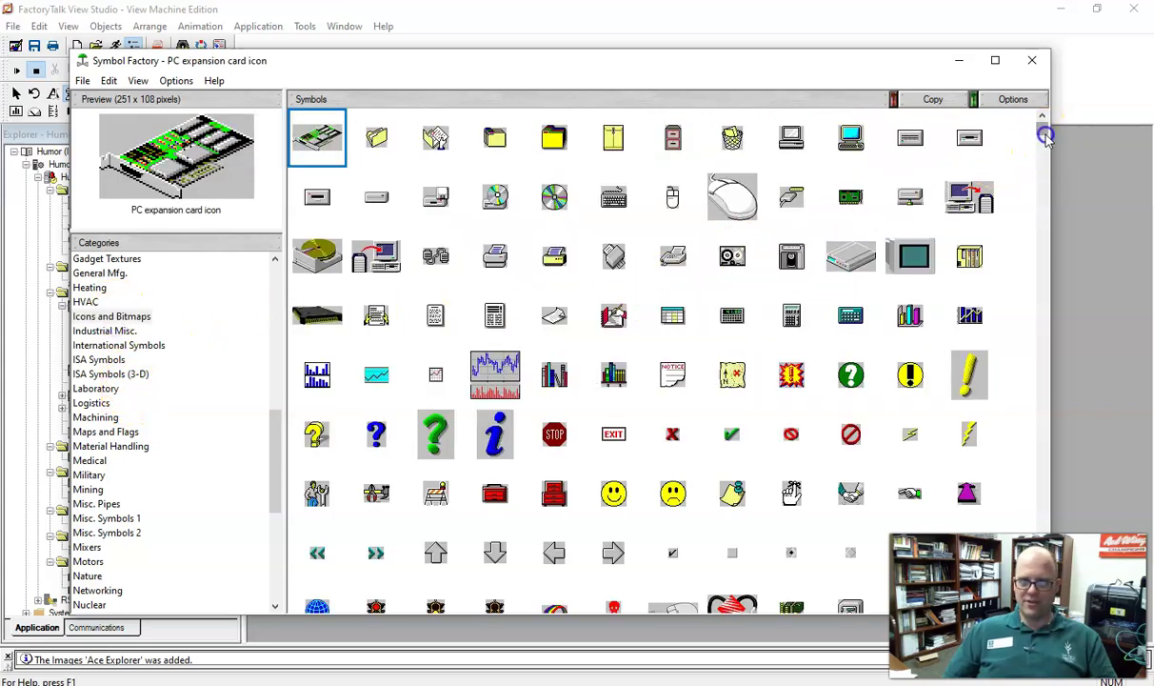
{"action": "mouse_move", "coordinate": [1041, 160]}
{"action": "left_mouse_down"}
{"action": "mouse_move", "coordinate": [1064, 357]}
{"action": "mouse_move", "coordinate": [1065, 543]}
{"action": "left_mouse_up"}
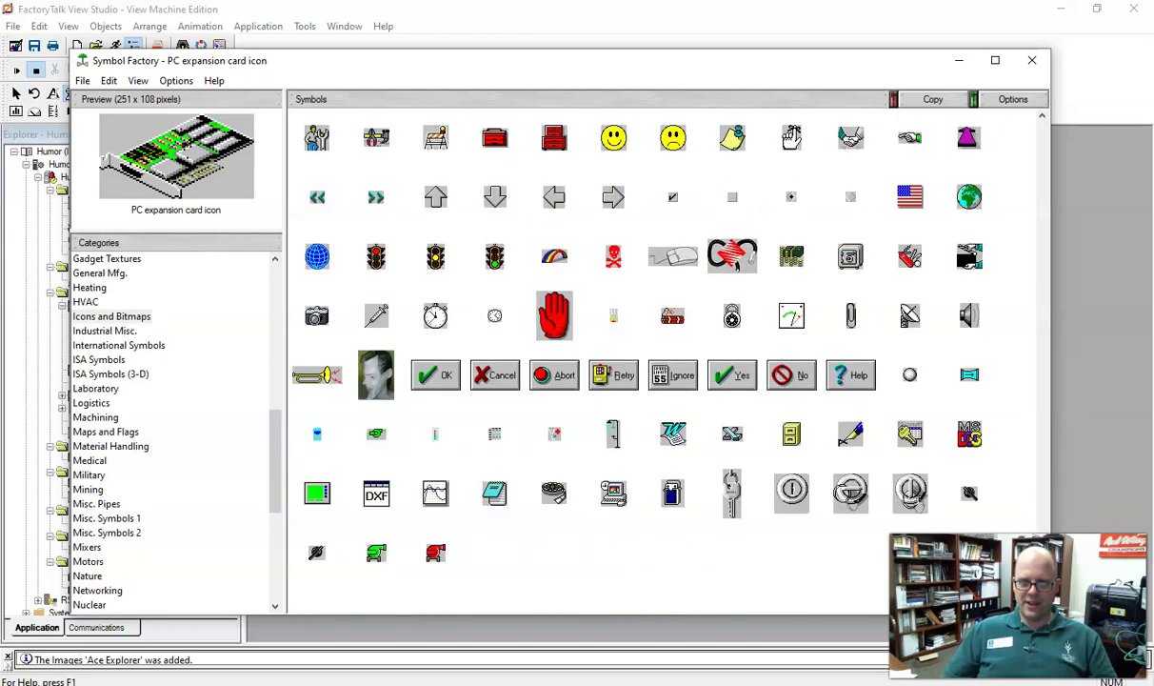
{"action": "left_click", "coordinate": [374, 377]}
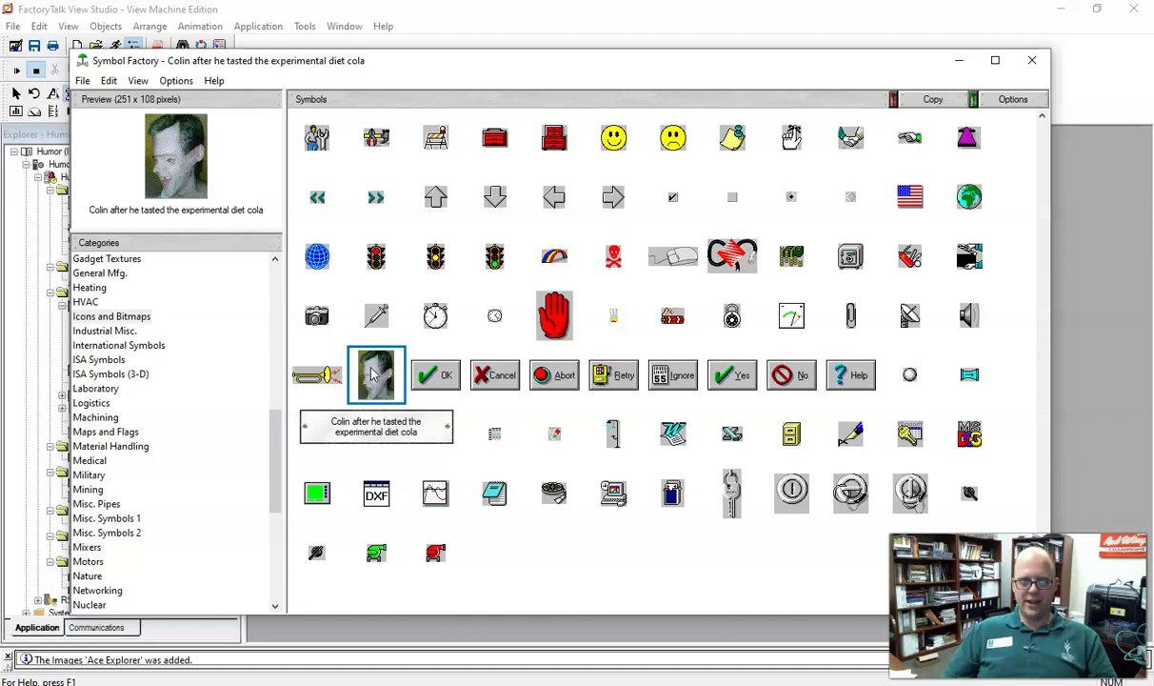
{"action": "left_click_drag", "start_coordinate": [373, 375], "coordinate": [164, 183]}
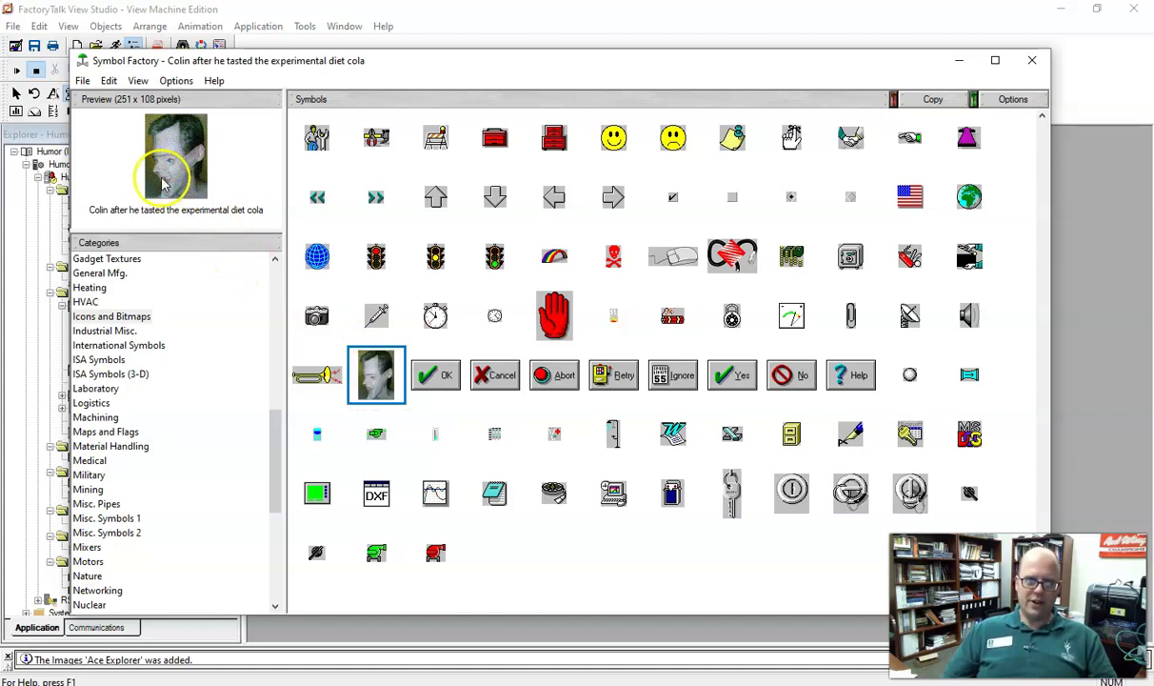
Paste the Colin photo into the image list, confirm its name, and place it on MAIN
{"action": "left_click", "coordinate": [922, 101]}
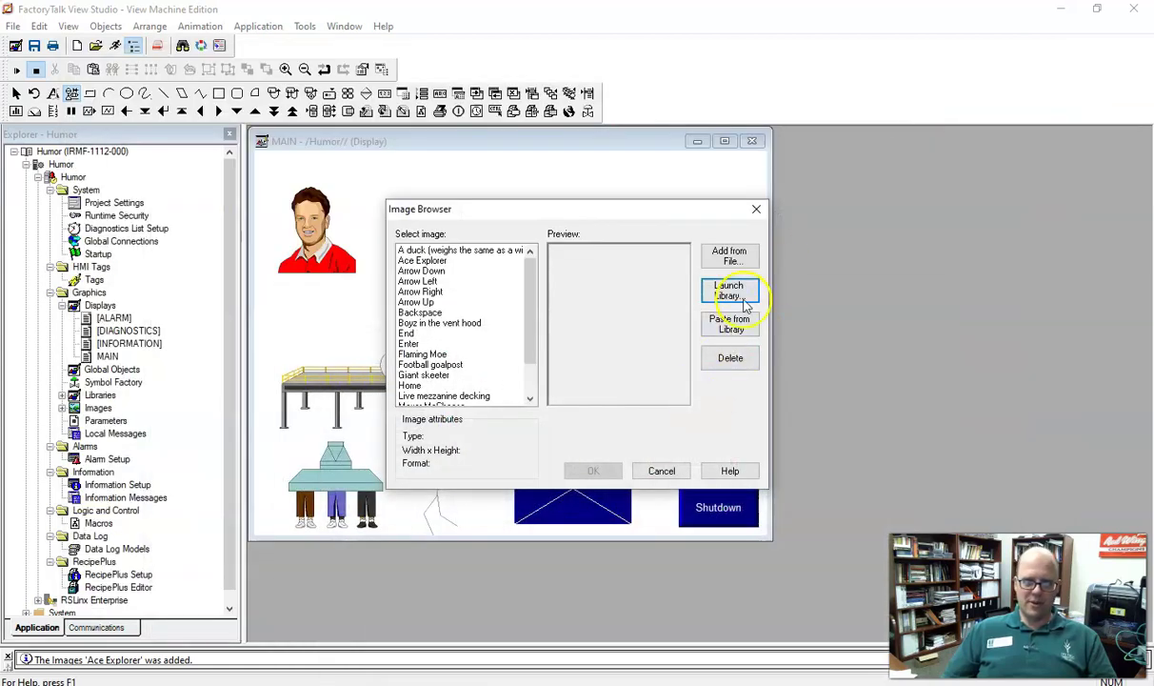
{"action": "left_click", "coordinate": [734, 325]}
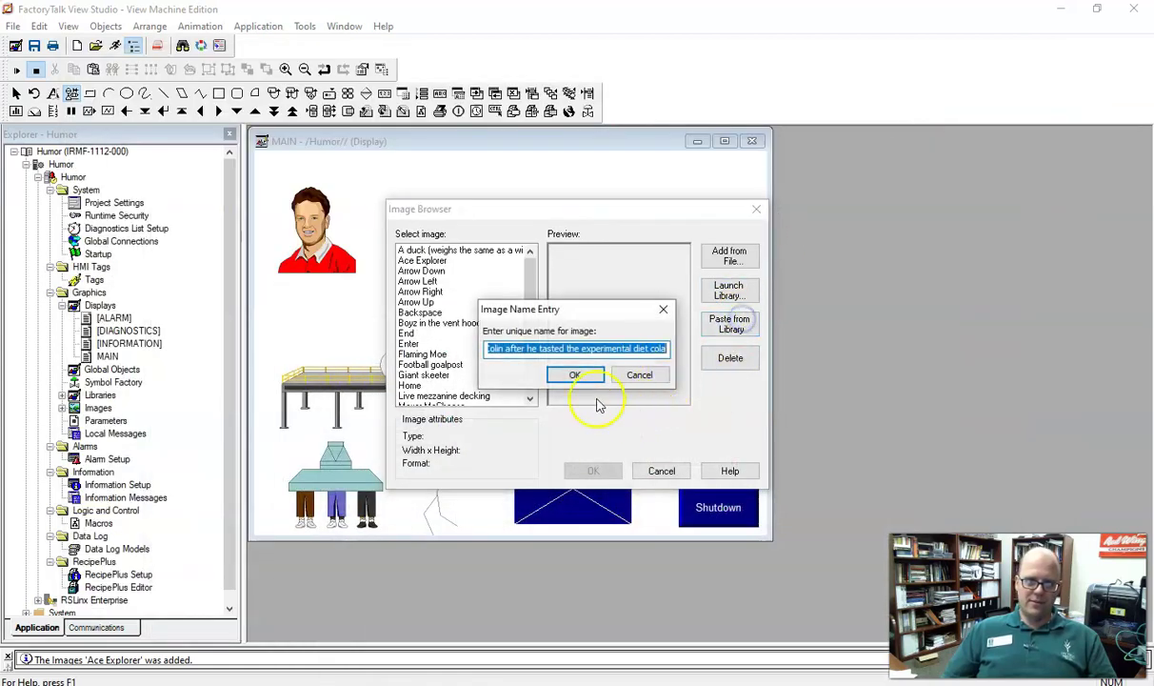
{"action": "left_click", "coordinate": [583, 379]}
{"action": "left_click", "coordinate": [594, 471]}
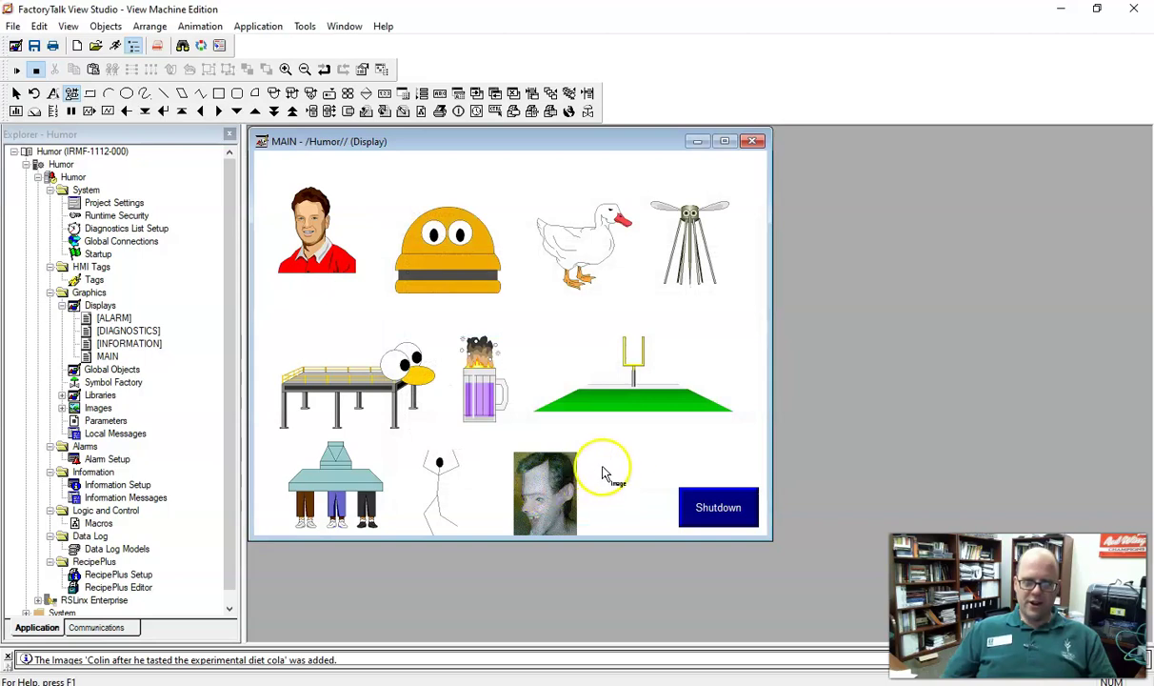
Nudge the Colin photo and stick figure slightly up and right along the bottom row
{"action": "left_click", "coordinate": [607, 468]}
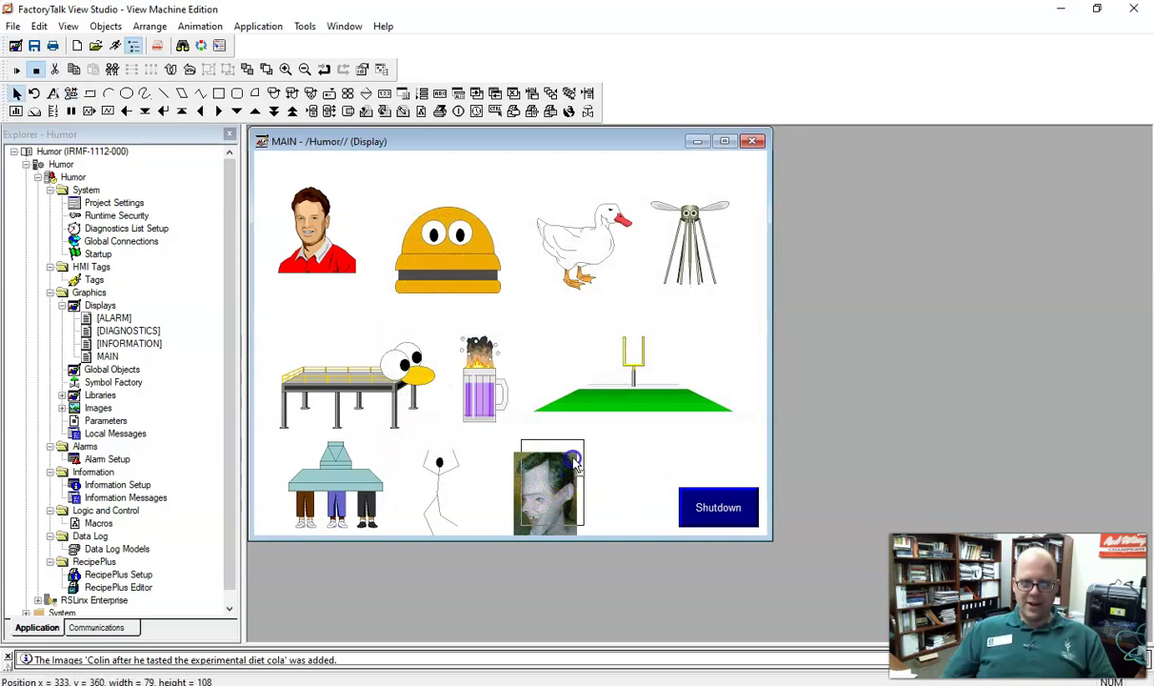
{"action": "left_click_drag", "start_coordinate": [569, 481], "coordinate": [585, 462]}
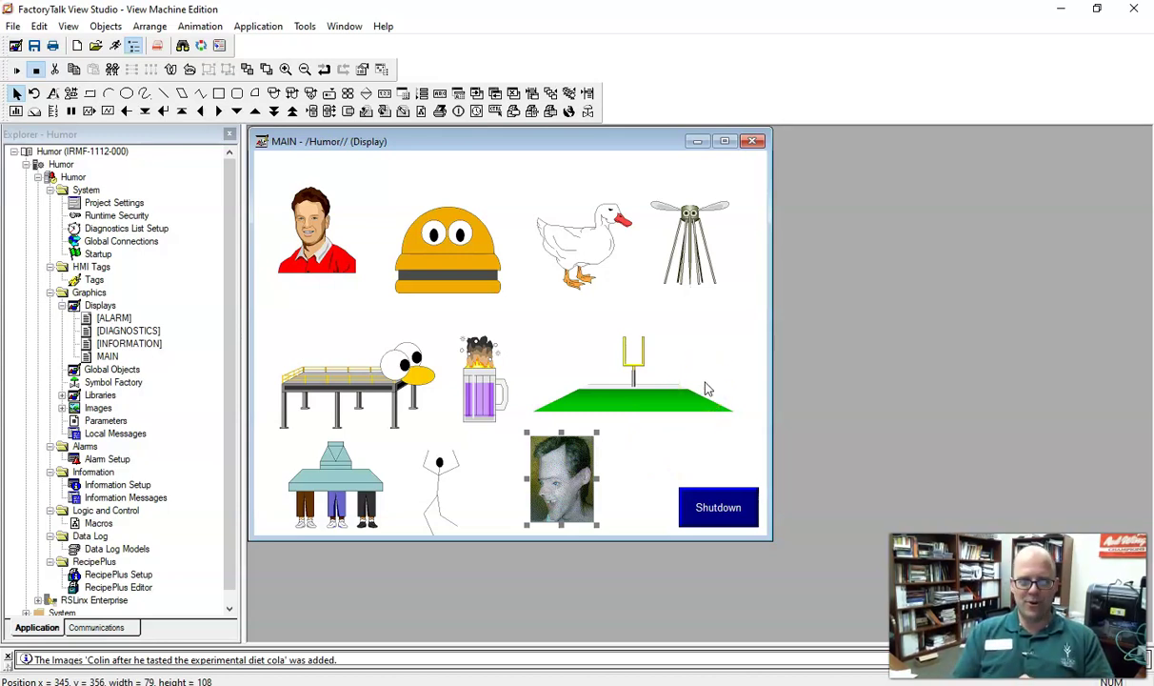
{"action": "left_click", "coordinate": [441, 489]}
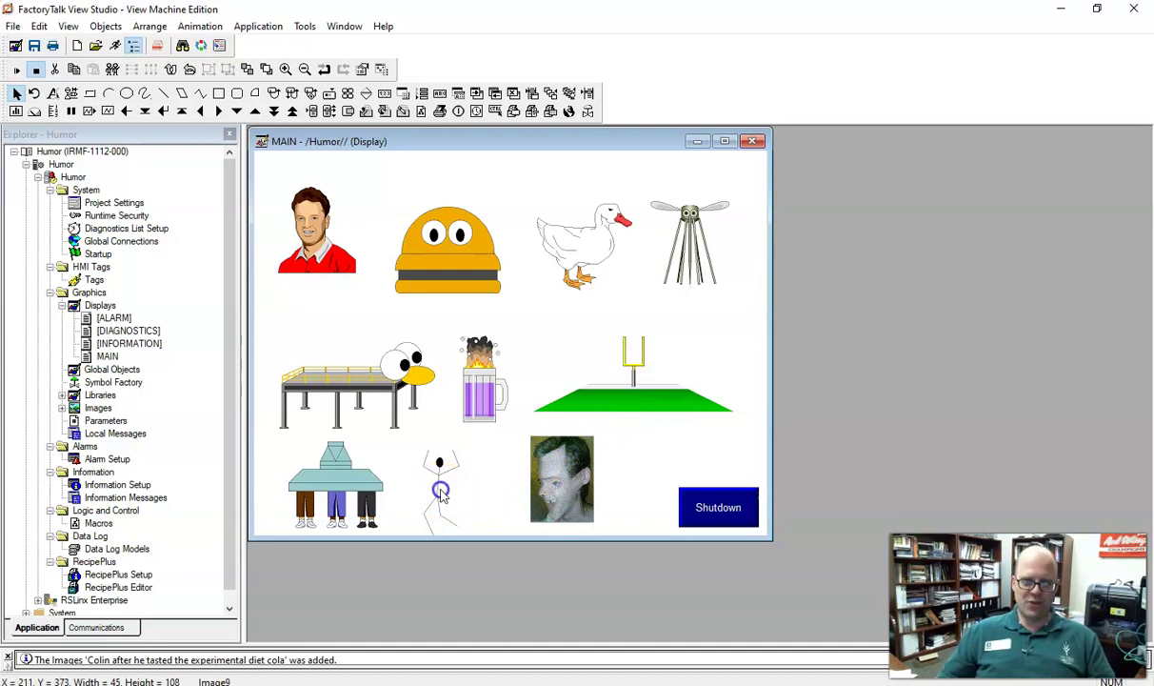
{"action": "left_click_drag", "start_coordinate": [441, 489], "coordinate": [447, 482]}
{"action": "left_click", "coordinate": [554, 481]}
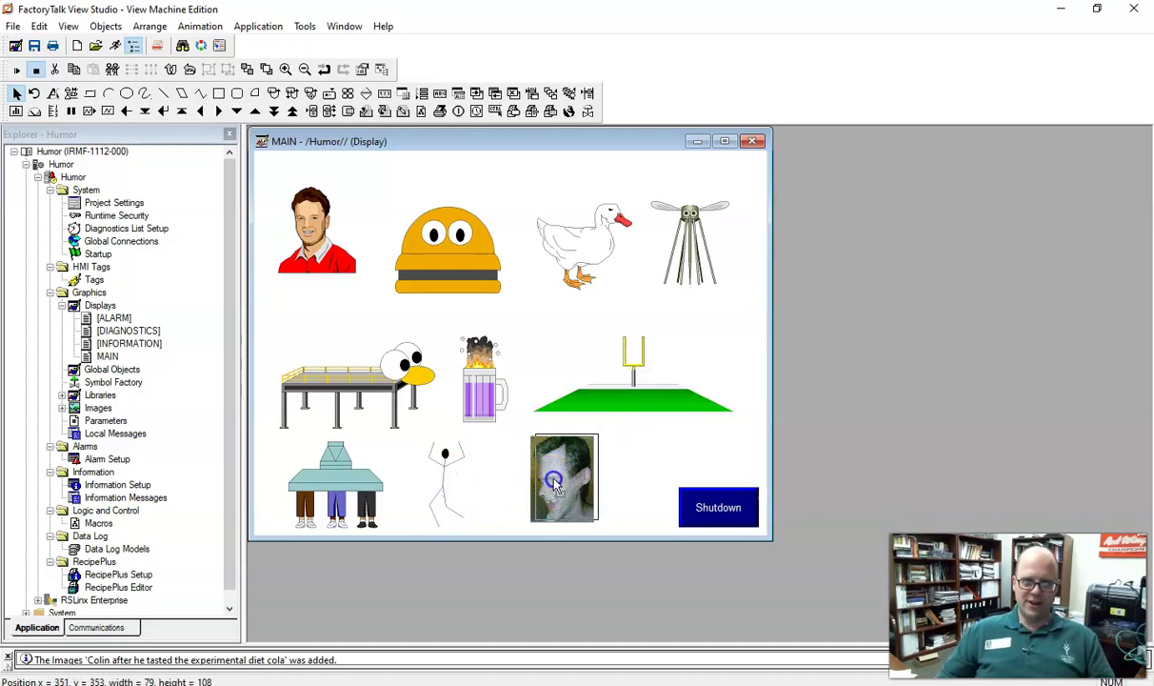
{"action": "left_click_drag", "start_coordinate": [554, 481], "coordinate": [558, 479]}
{"action": "left_click", "coordinate": [645, 462]}
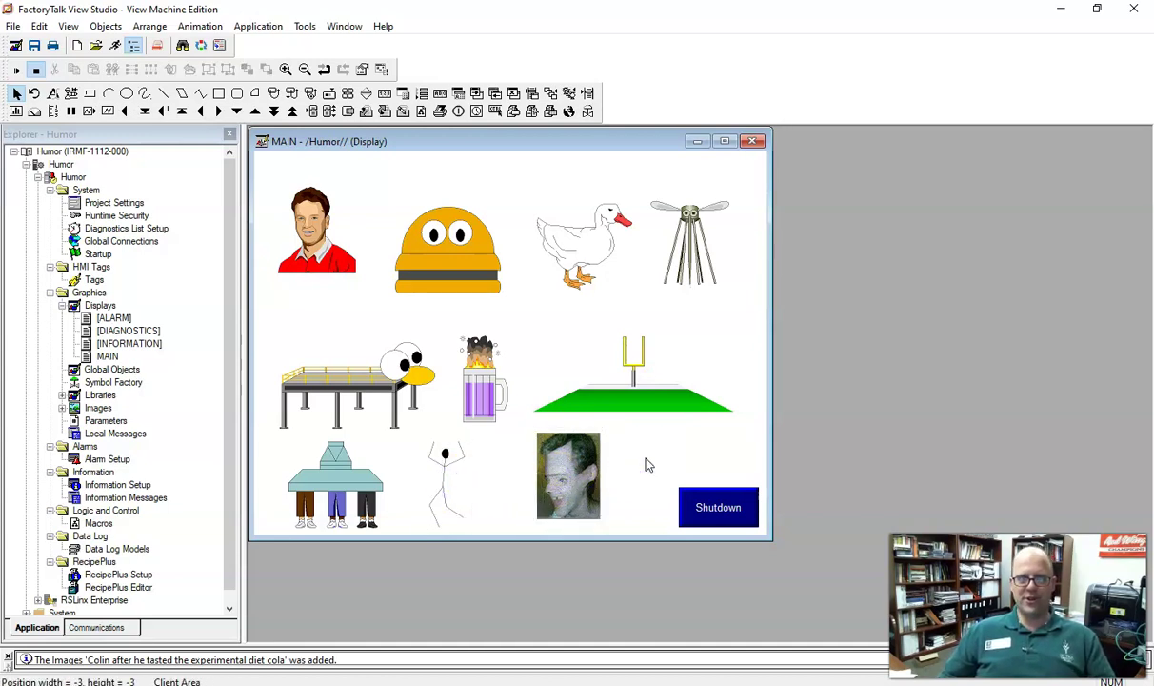